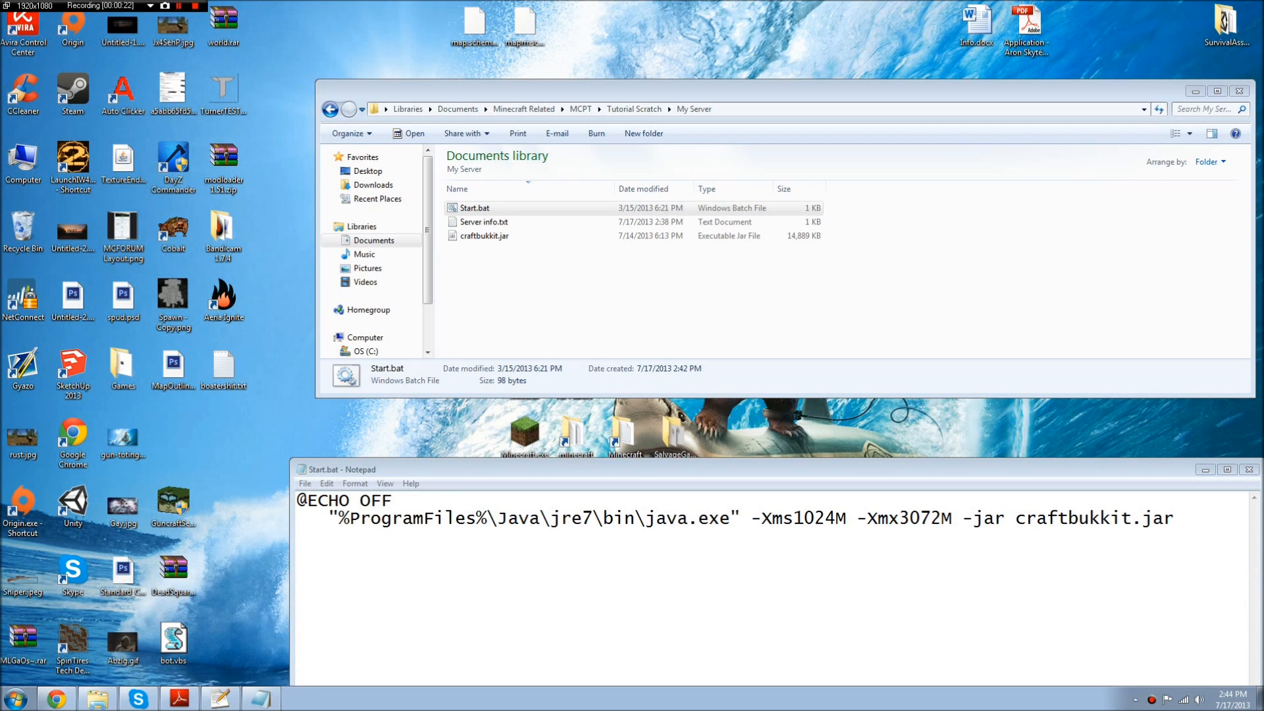
Step: Move the Start.bat text window just below the folder window and create a text document named Run.txt in My Server
left_click_drag(402, 472, 399, 411)
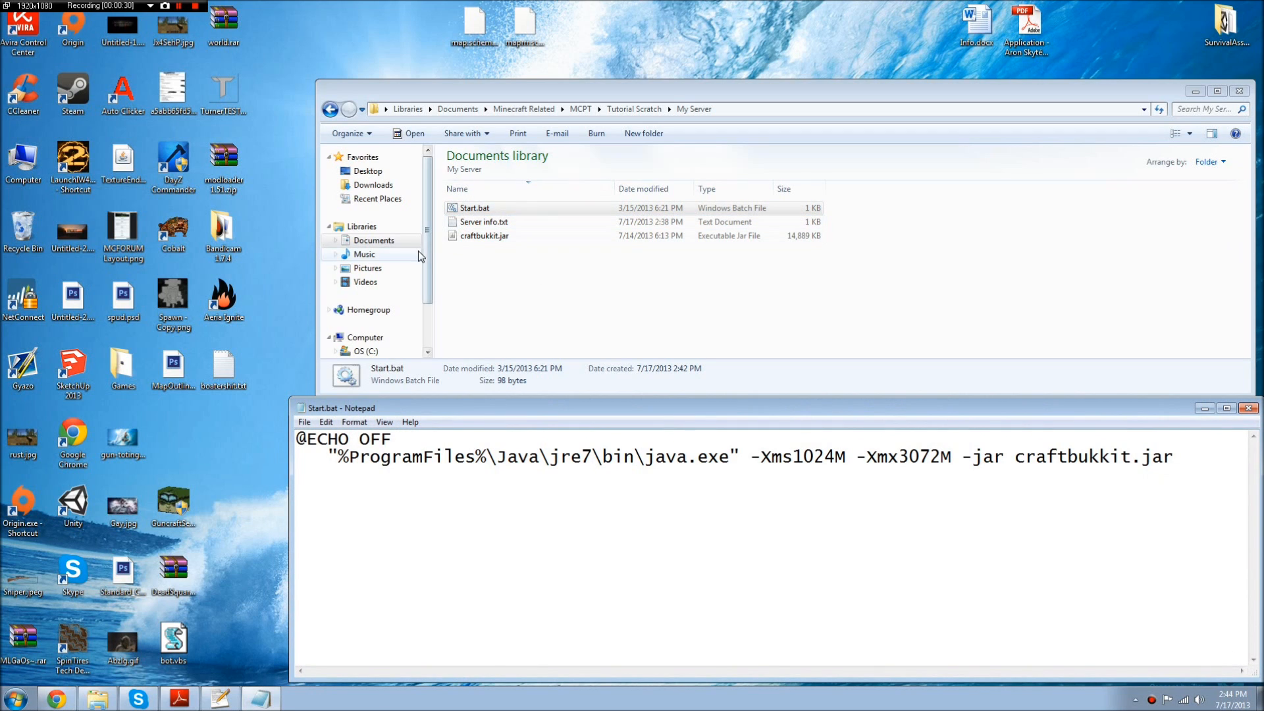
right_click(509, 262)
mouse_move(582, 423)
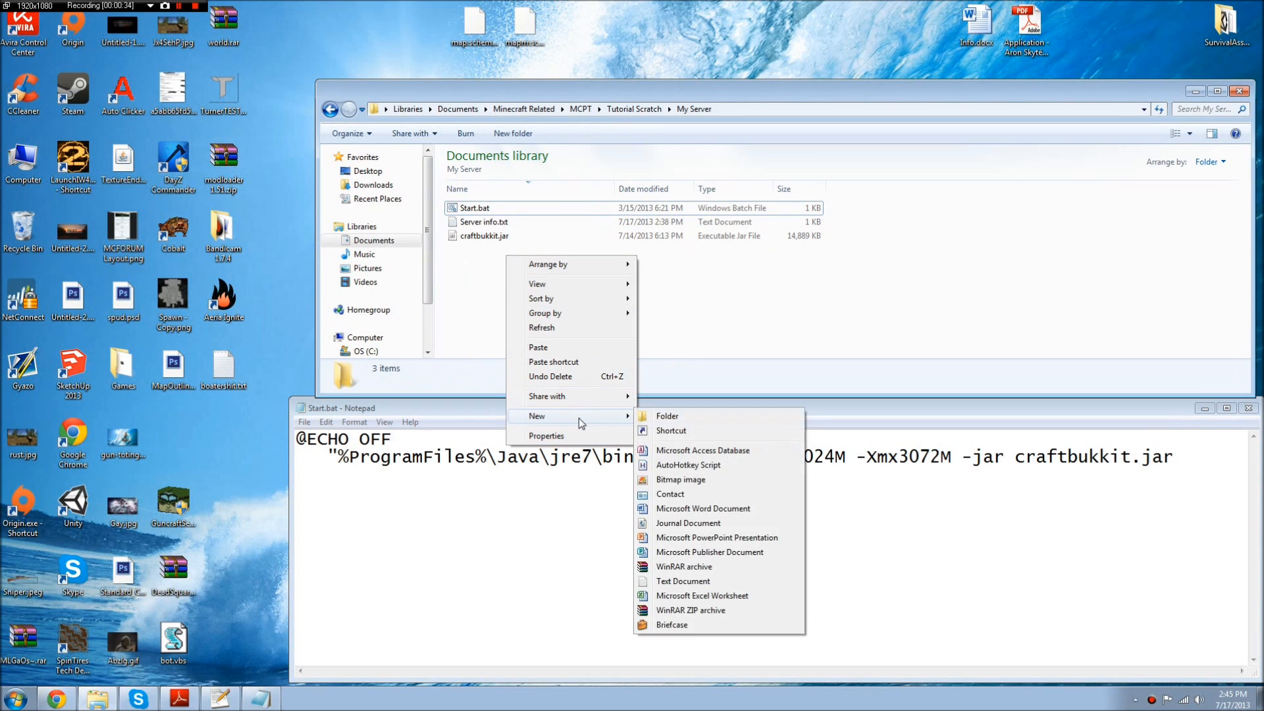
left_click(683, 581)
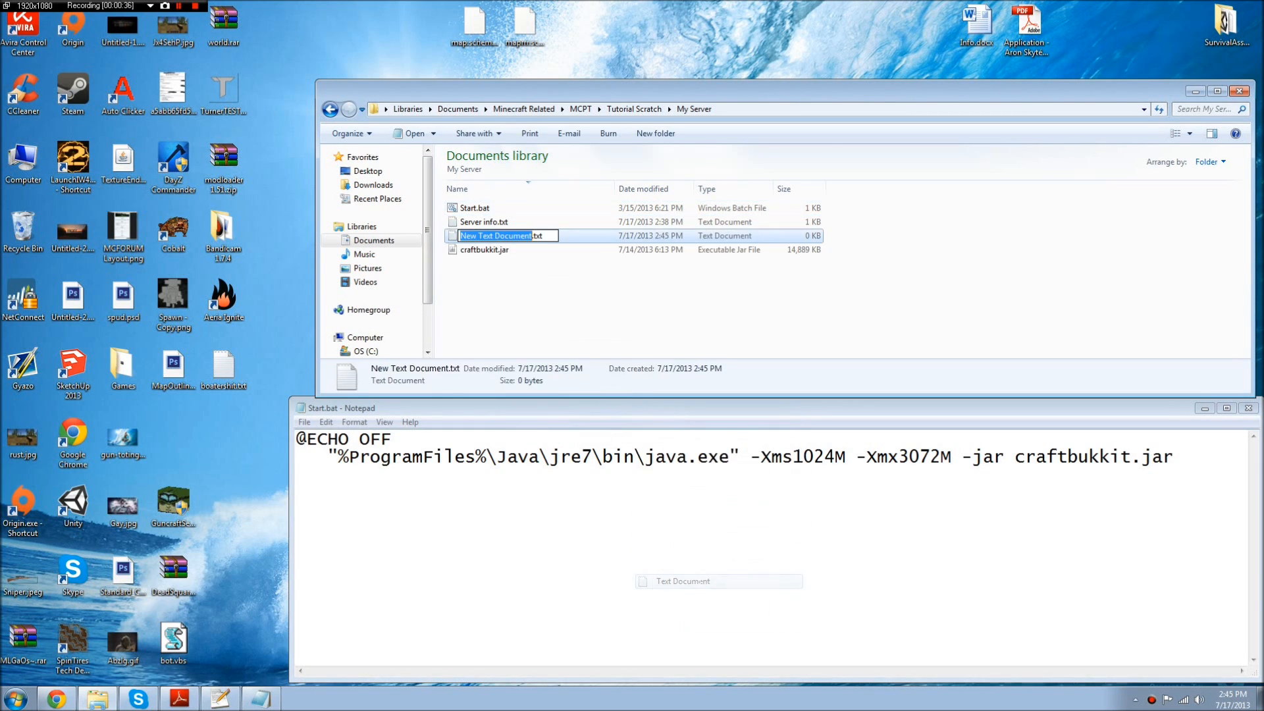
type("Run")
left_click(539, 303)
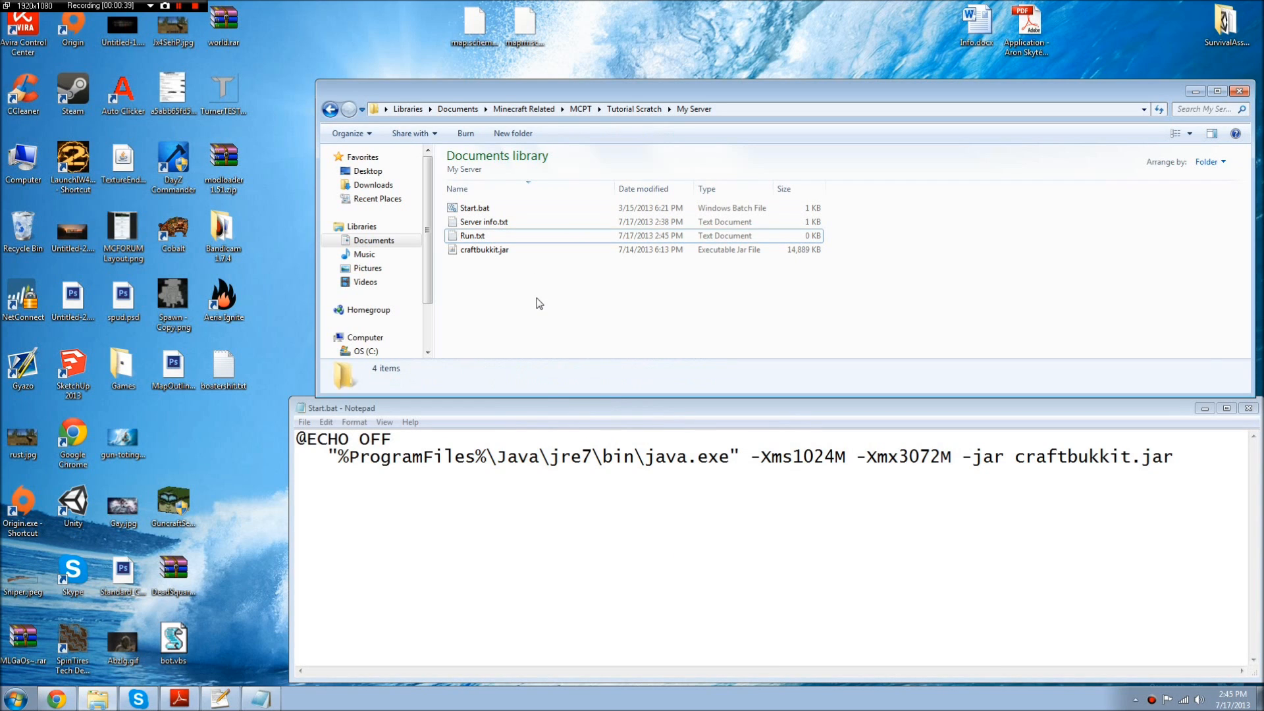
Step: Open Run.txt, place and widen its window above Start.bat, and highlight all of Start.bat's text for reference
double_click(509, 238)
left_click_drag(375, 224, 1261, 227)
left_click_drag(1167, 179, 823, 71)
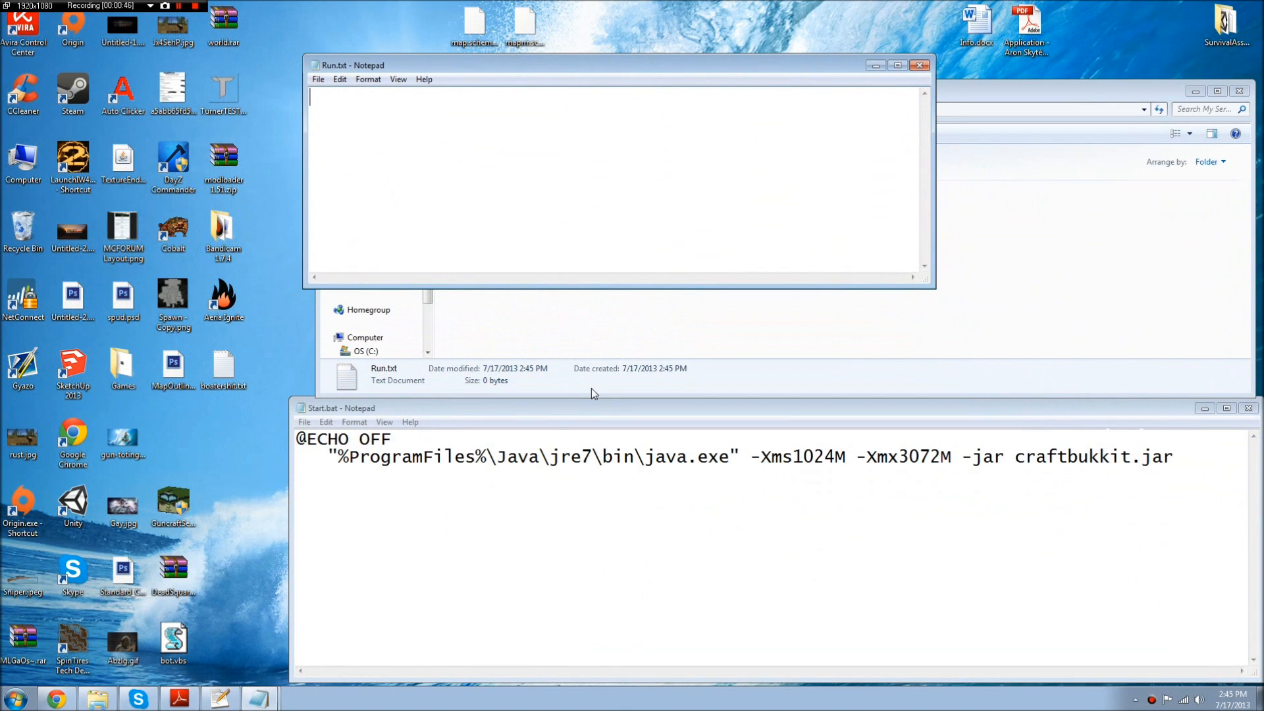
left_click(1174, 457)
key("ctrl+a")
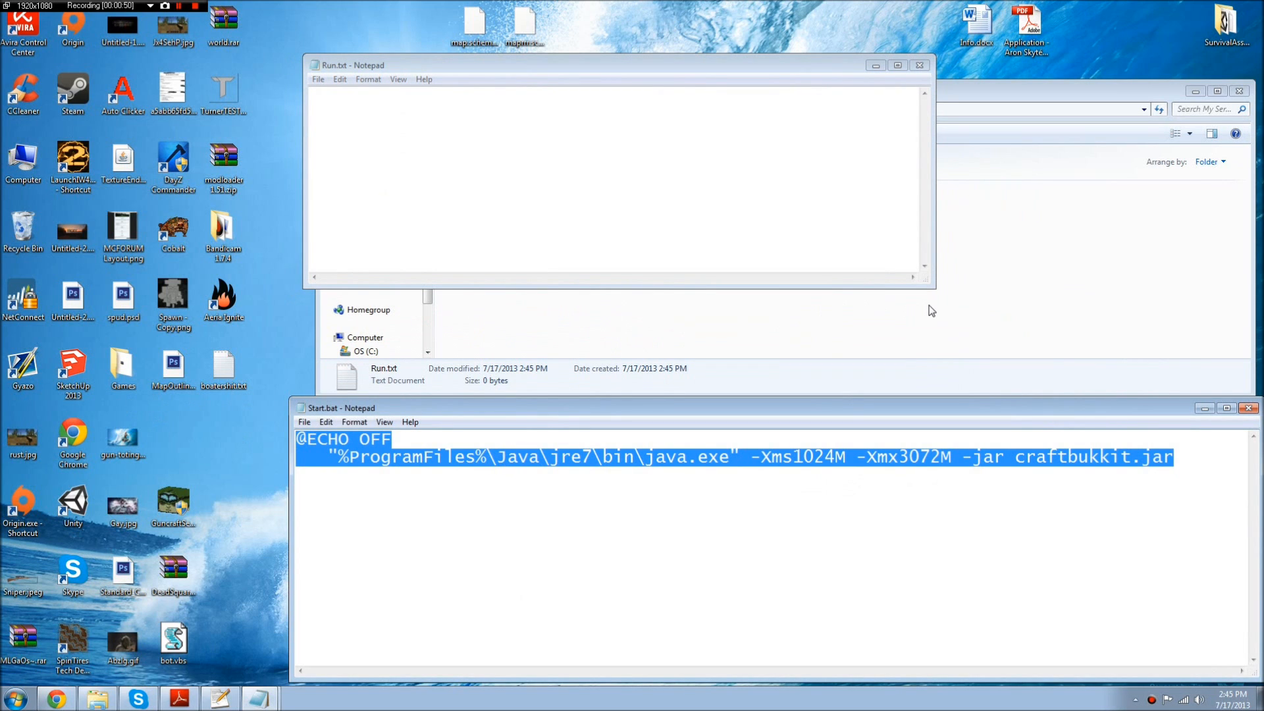
left_click_drag(936, 287, 1246, 302)
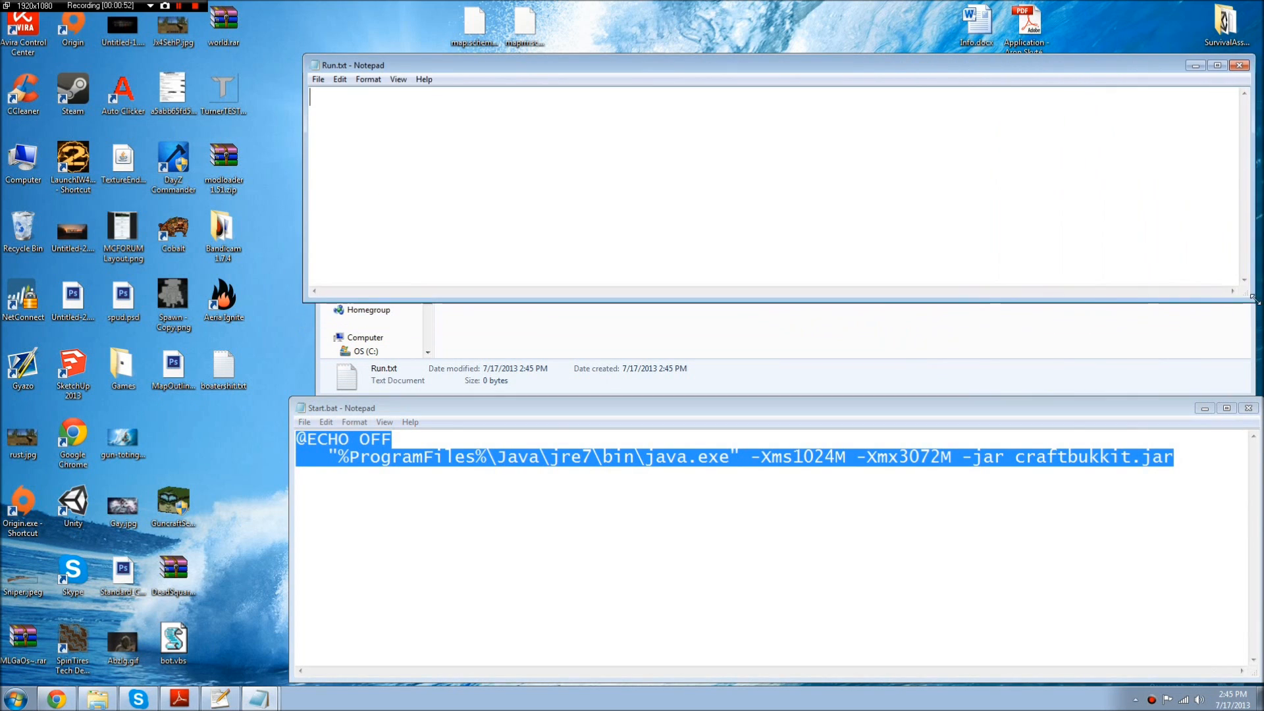
type("@echo off")
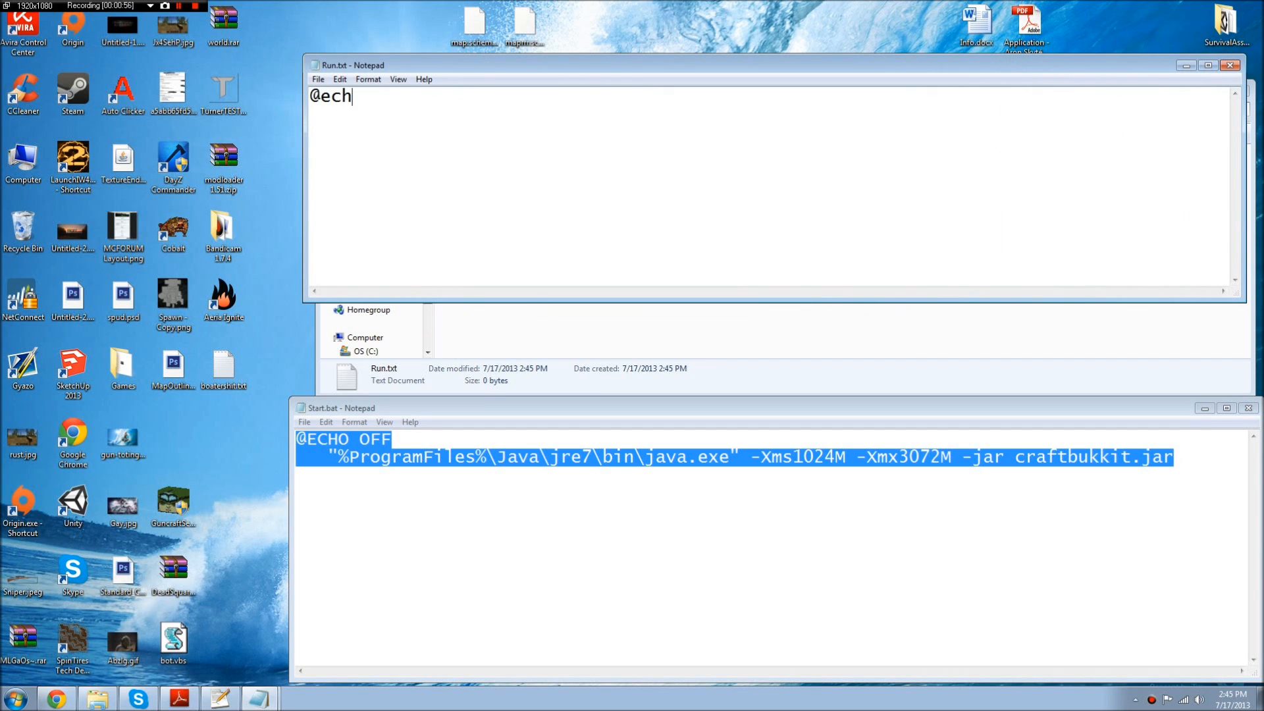
key("Return")
key("Return")
Step: Write %Programfiles% inside double quotes on the indented second line of Run.txt
type("\"")
key("BackSpace")
key("BackSpace")
type("\"")
type("\"")
key("Left")
type("%%")
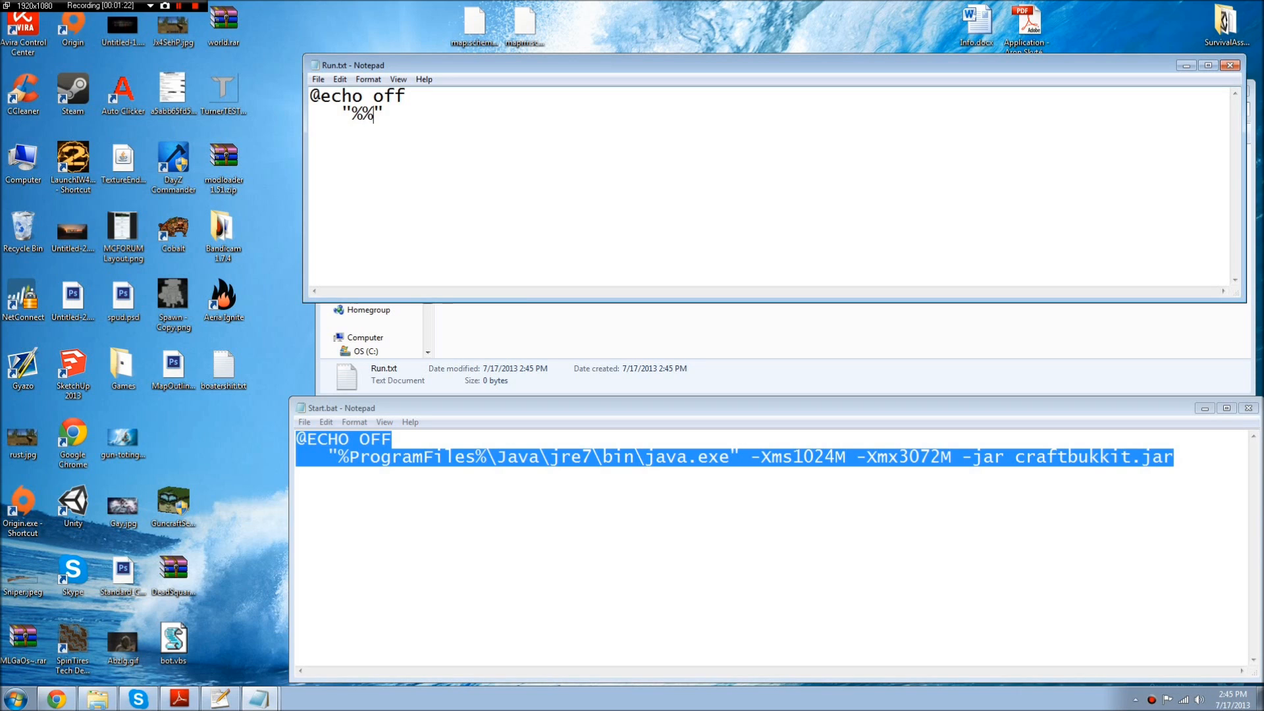
type("Programfi;e")
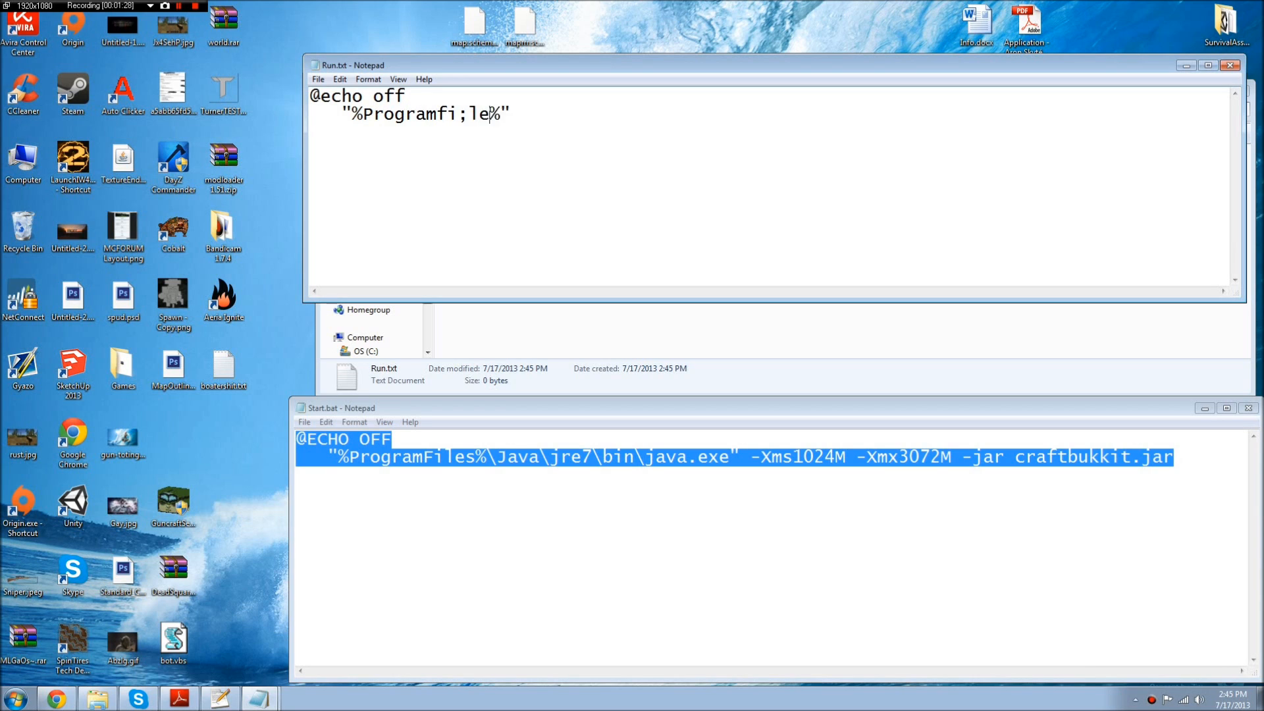
key("BackSpace")
key("BackSpace")
type("les")
Step: Open the OS (C:) drive in a file browser window narrowed to fit beside the two text windows
left_click(16, 700)
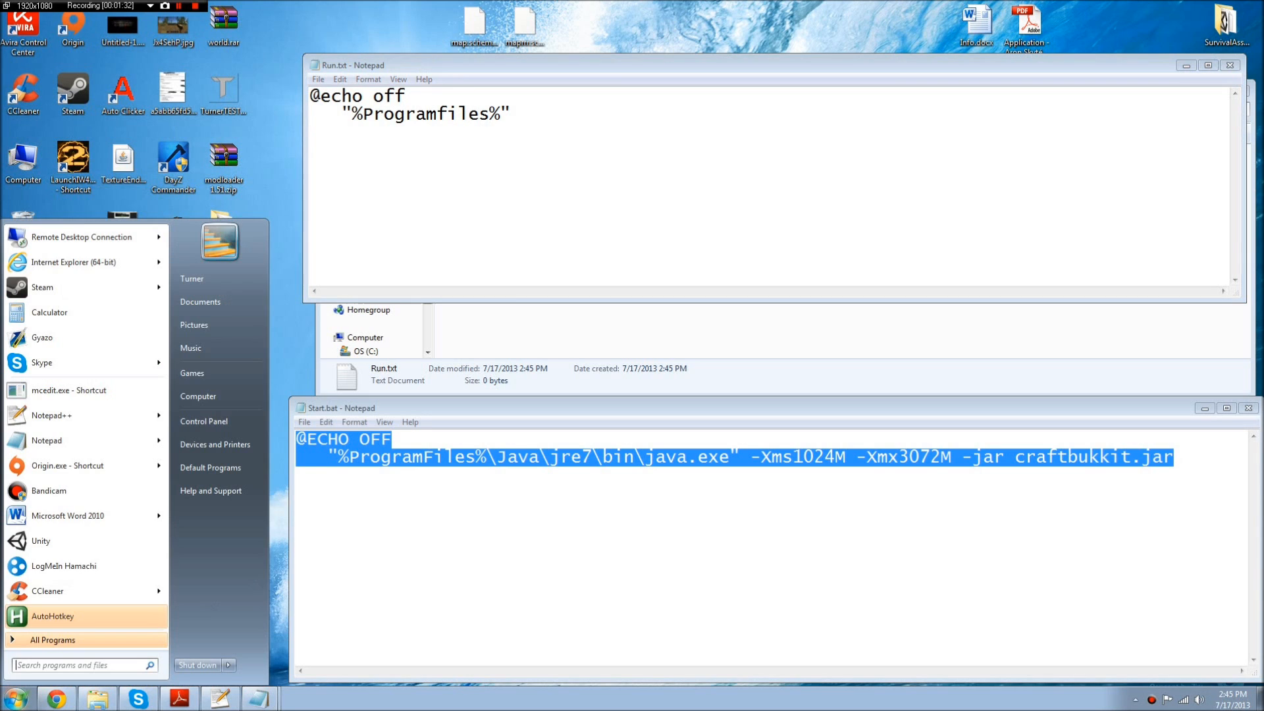
left_click(205, 396)
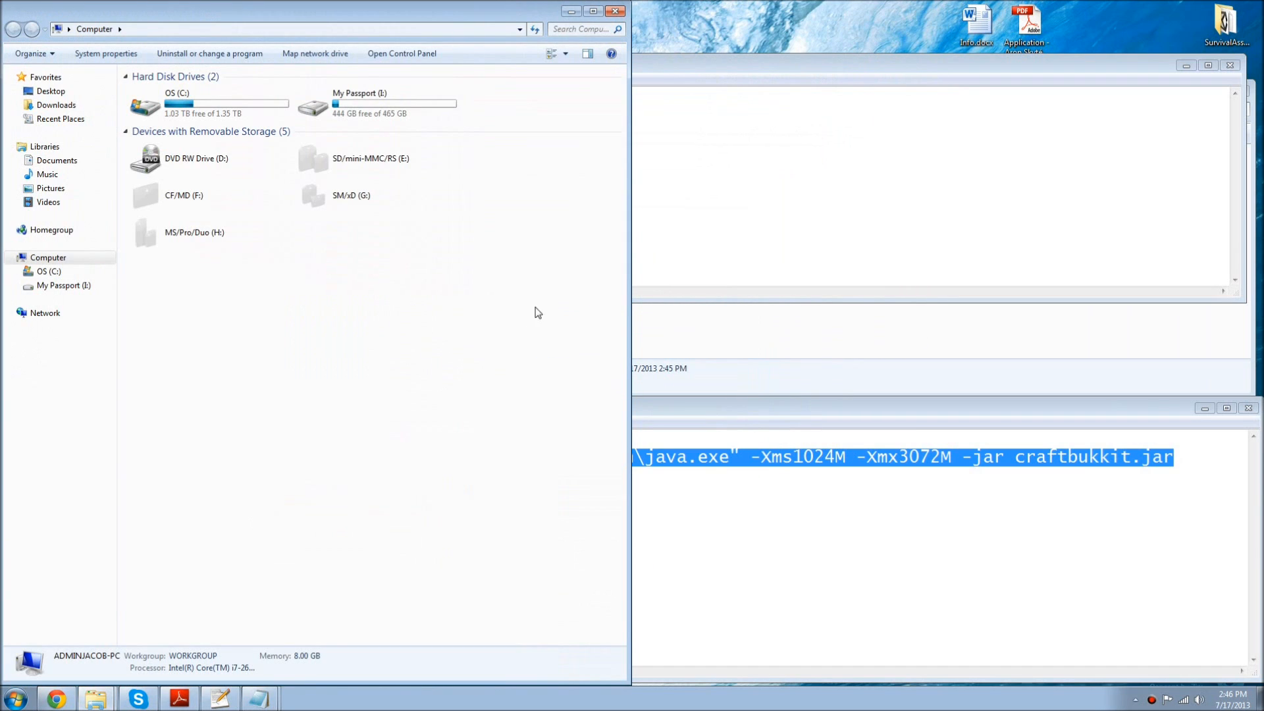
left_click_drag(625, 278, 289, 336)
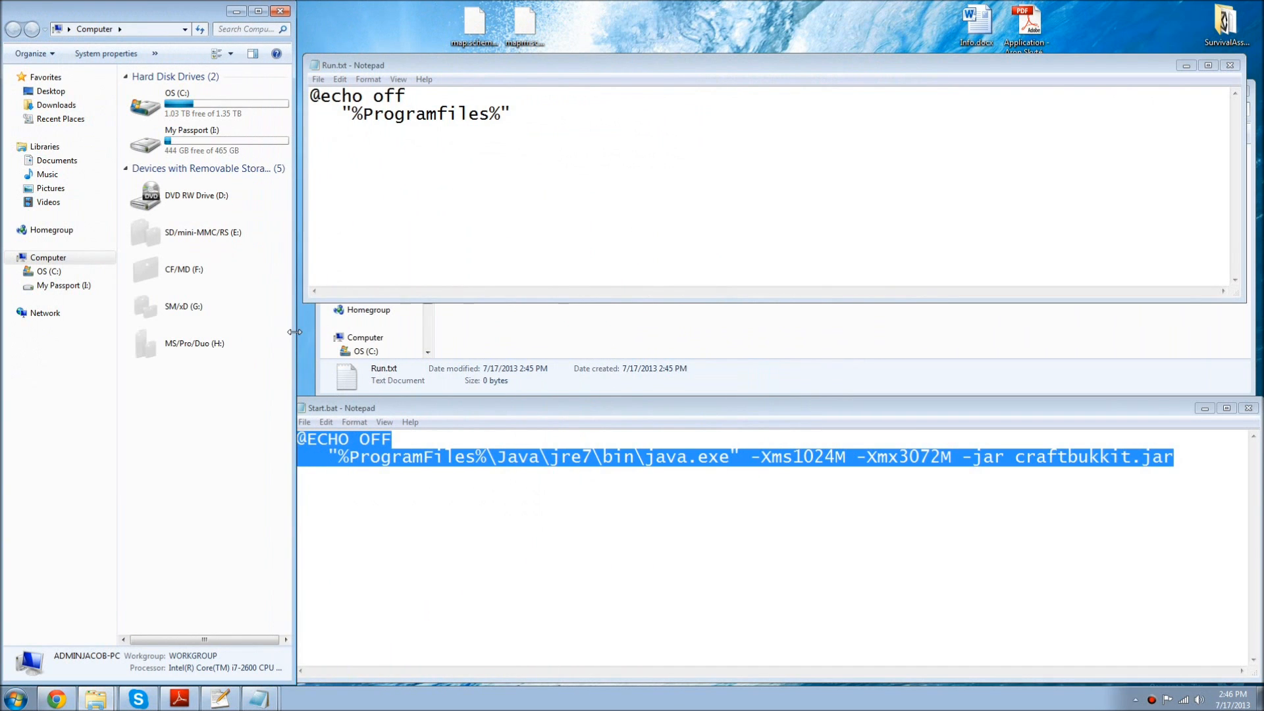
double_click(199, 104)
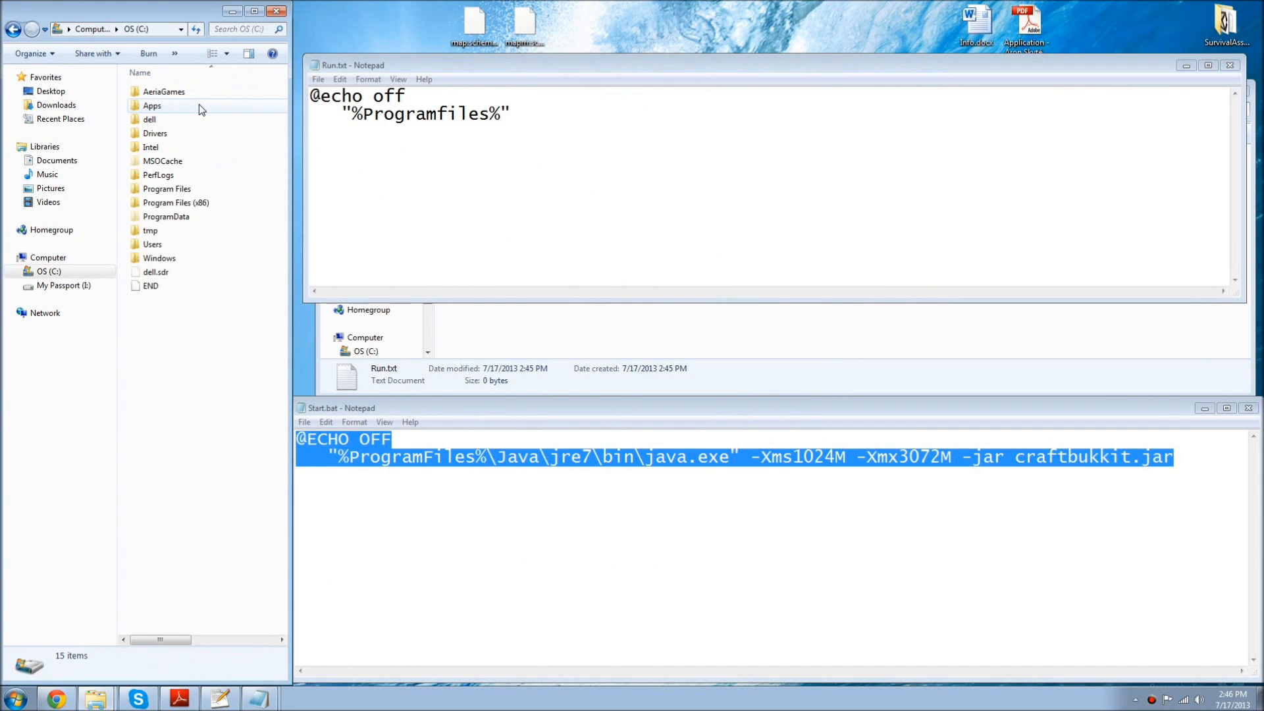
Step: Browse to java.exe in Program Files\Java\jre7\bin, highlighting the matching parts of the path in Start.bat
double_click(175, 190)
left_click_drag(404, 403, 634, 398)
left_click(163, 146)
double_click(174, 259)
double_click(149, 106)
left_click_drag(634, 398, 761, 398)
double_click(148, 91)
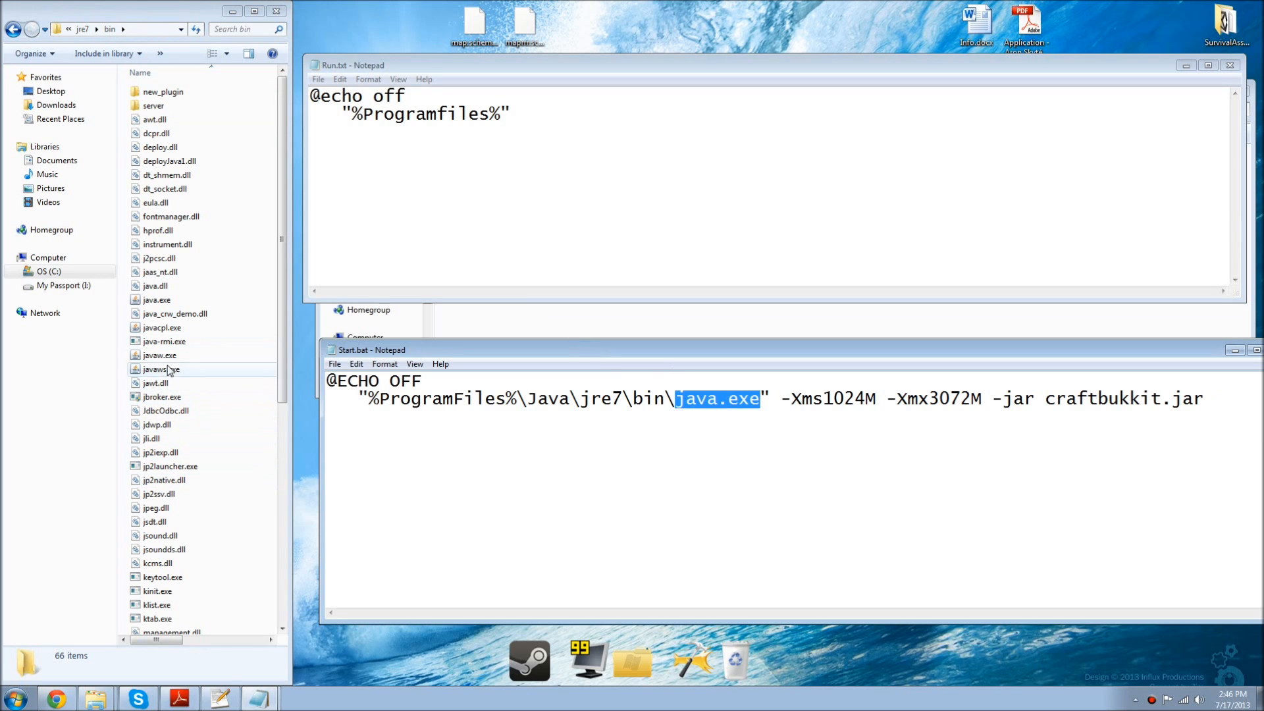
left_click(154, 306)
Step: Go back to the C: drive and look into Program Files (x86)\Java\jre6\bin as the alternative Java location
left_click(13, 30)
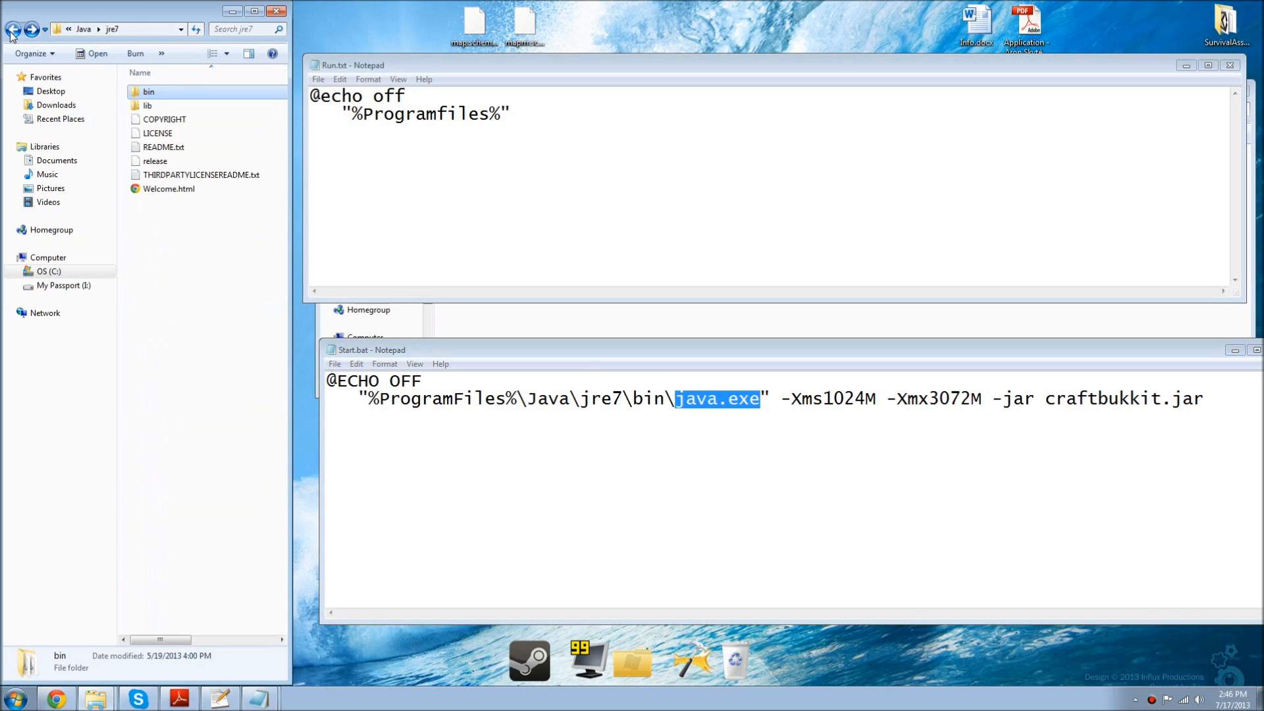
left_click(12, 30)
left_click(12, 29)
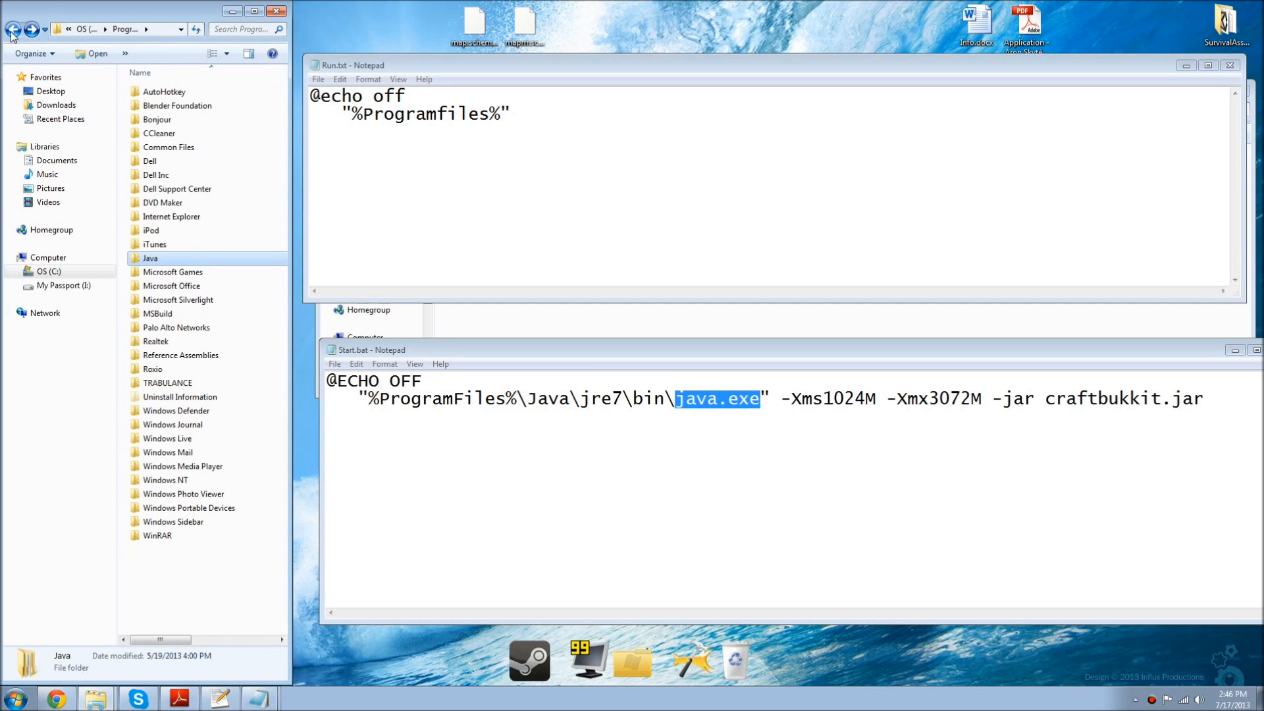
left_click(13, 30)
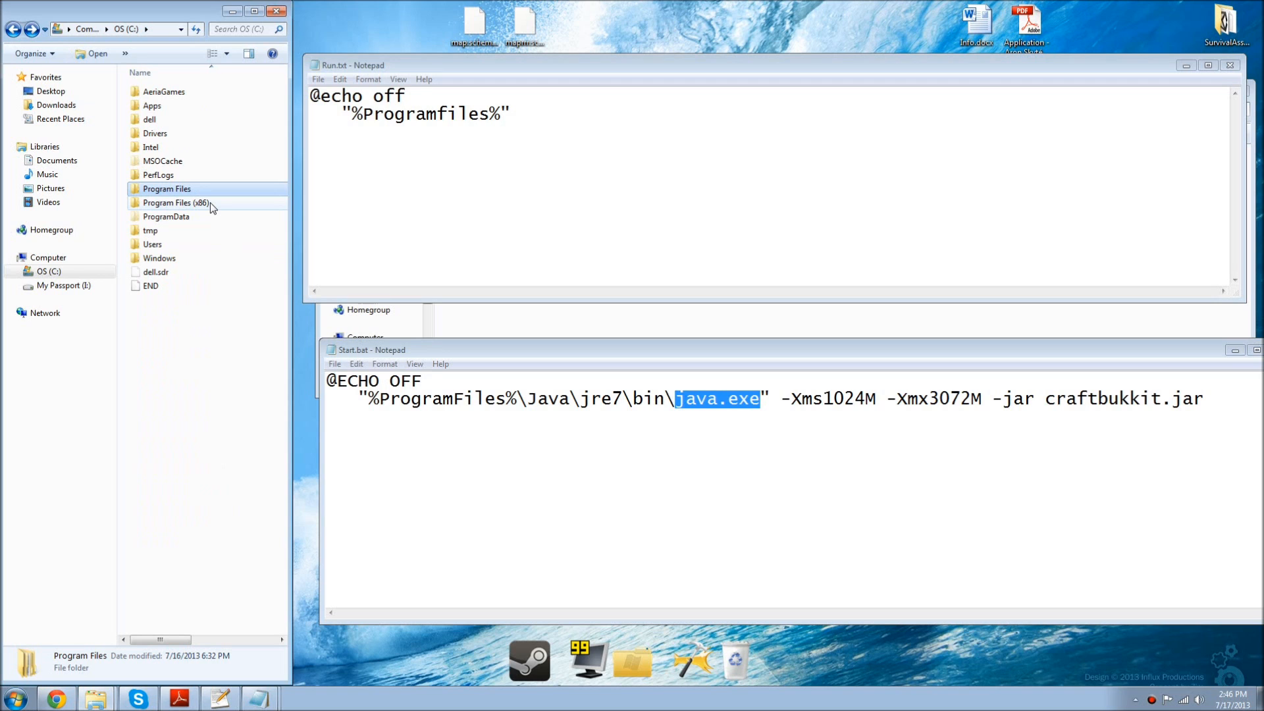
right_click(210, 203)
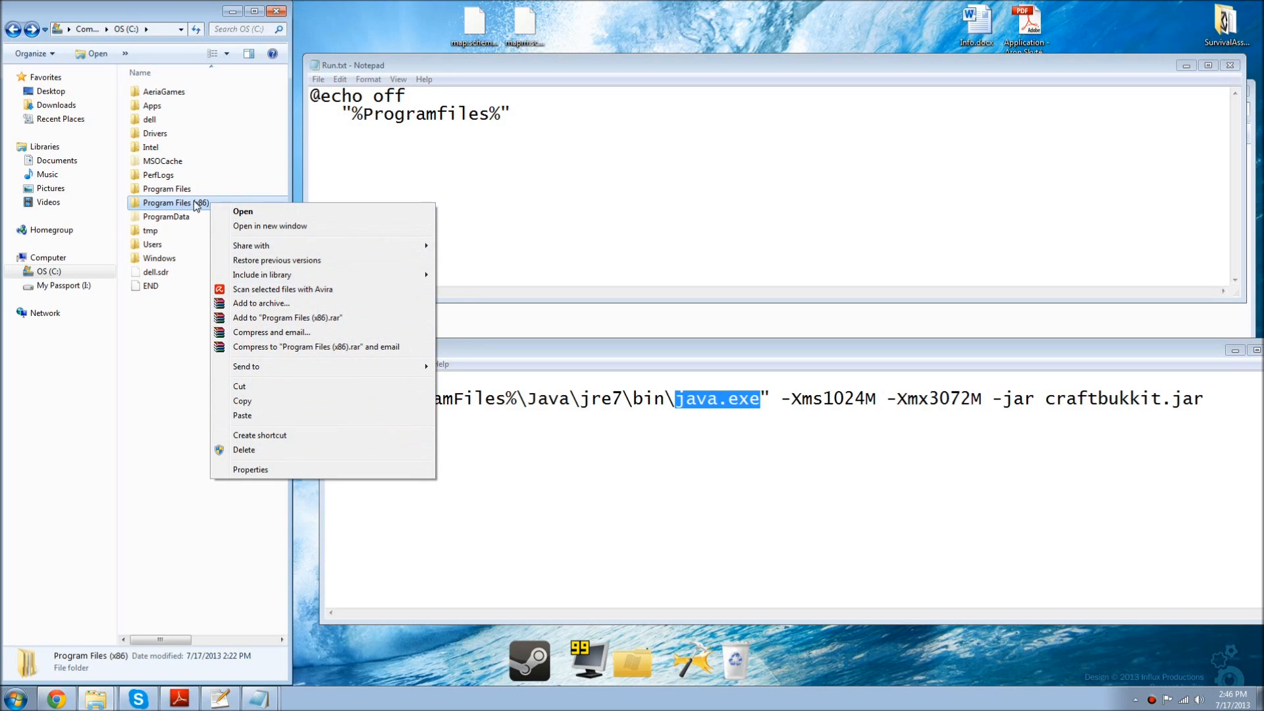
left_click(241, 212)
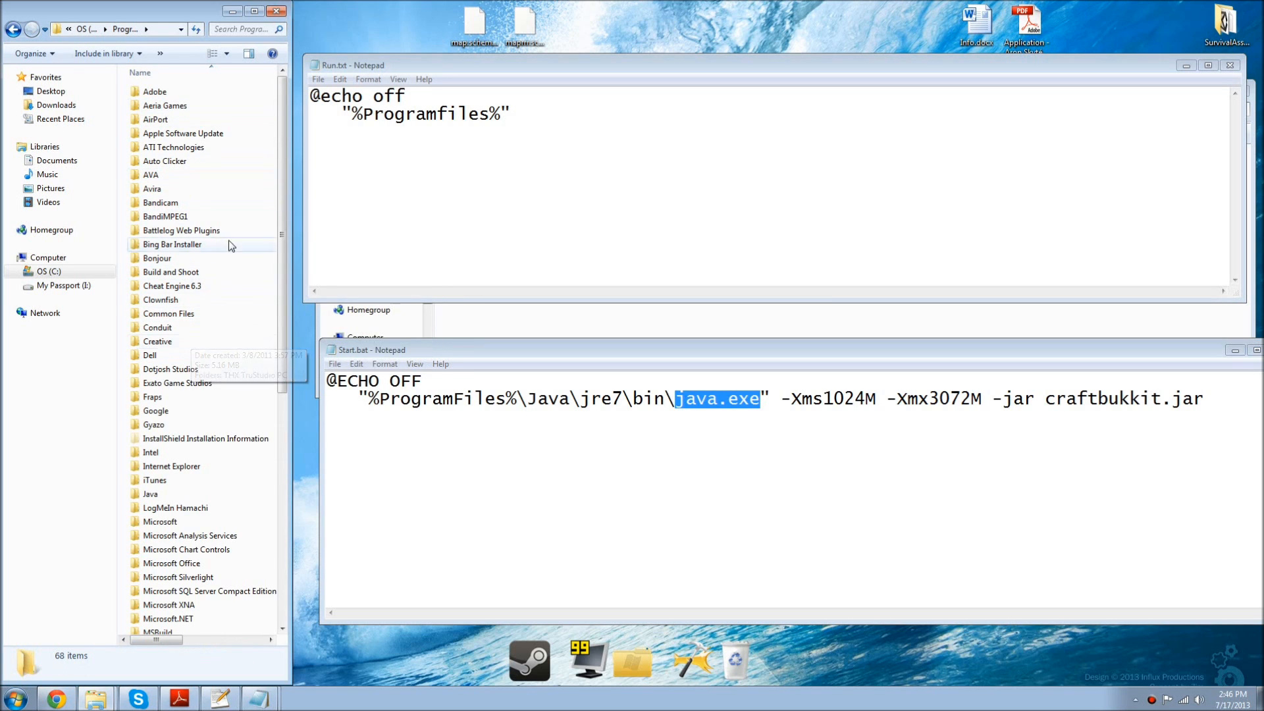
scroll(152, 450, "down", 2)
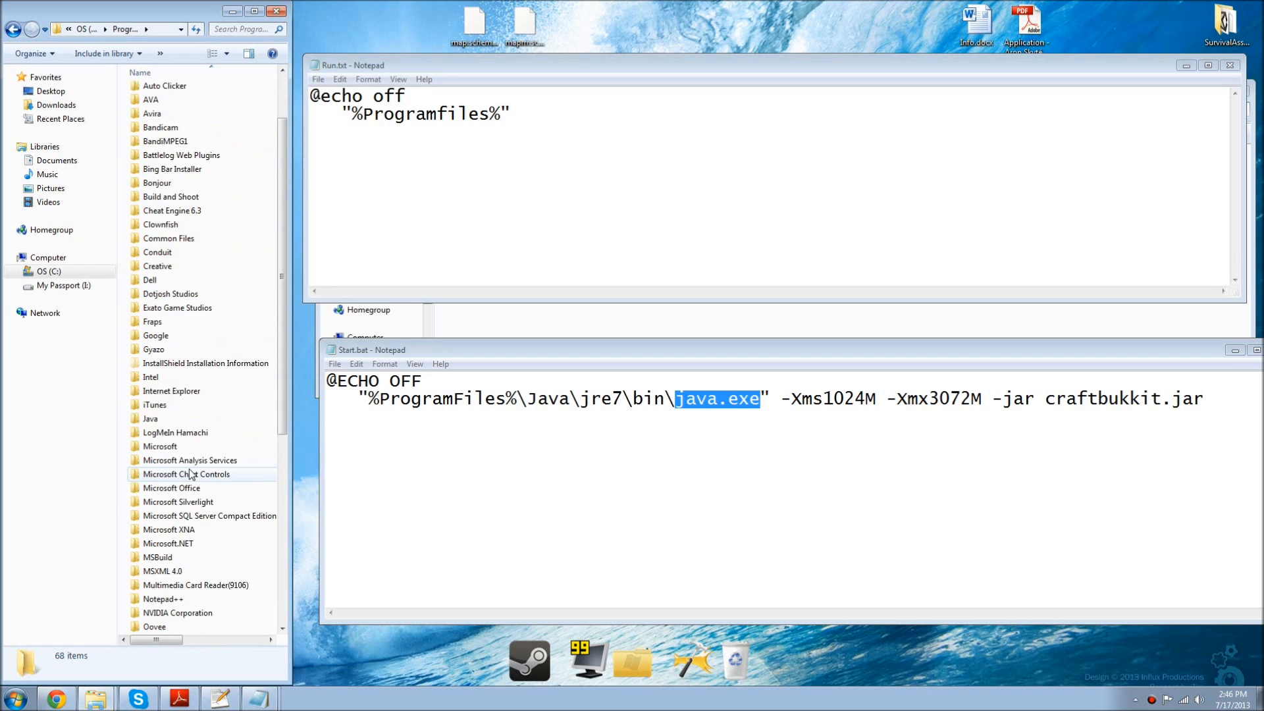
scroll(152, 450, "up", 1)
double_click(153, 450)
double_click(168, 89)
double_click(158, 92)
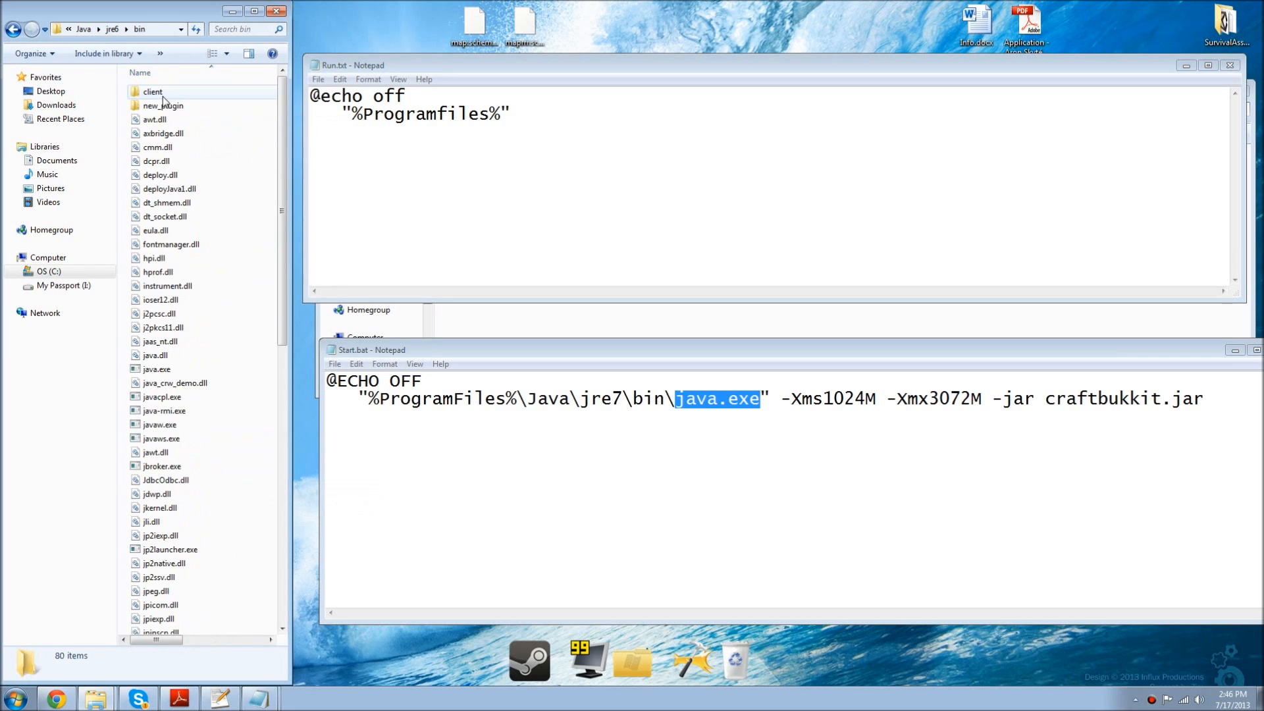
Step: Return the file browser to the root of the C: drive
left_click(82, 29)
left_click(81, 29)
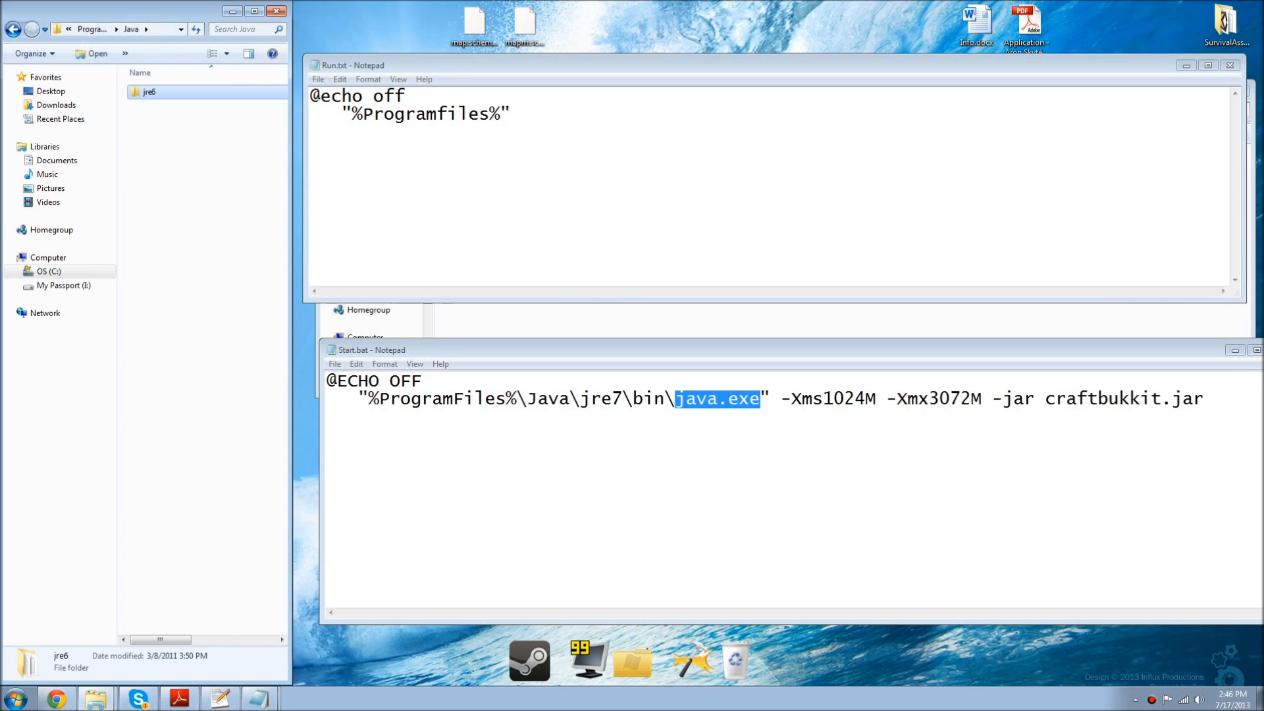
left_click(93, 29)
left_click(84, 29)
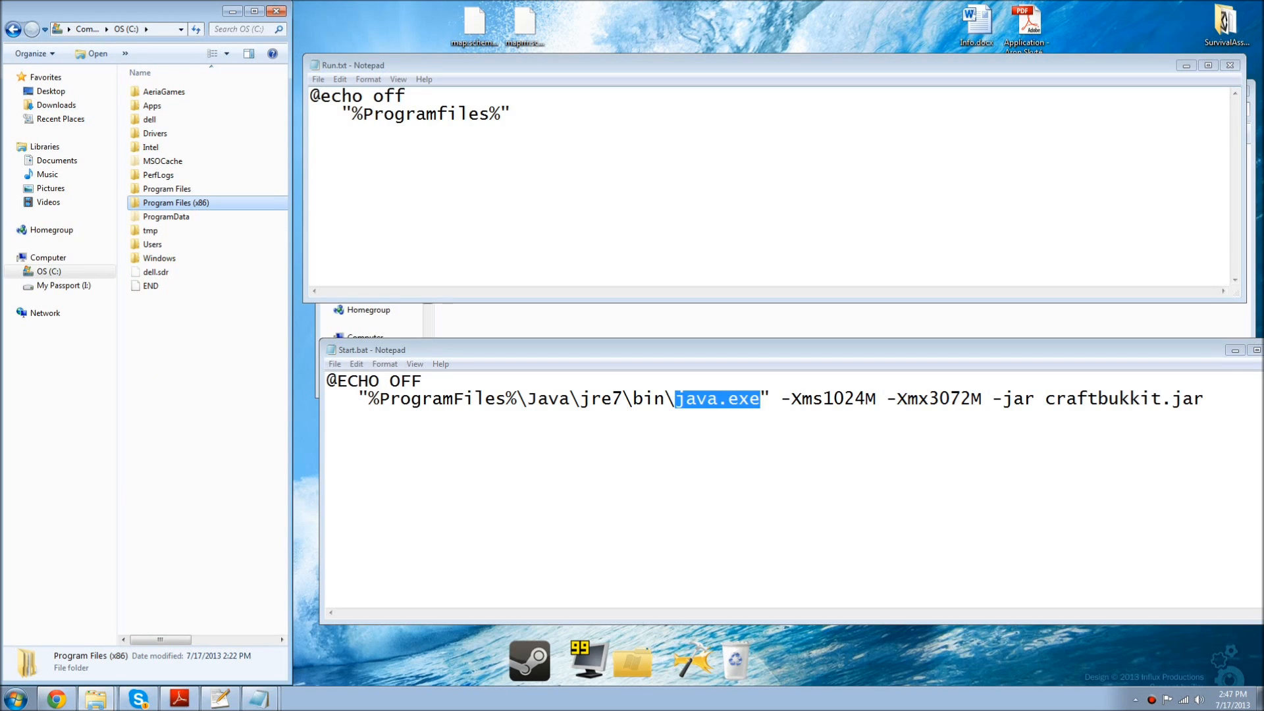
Step: Insert "(x86)" after Programfiles, inside the percent signs, in Run.txt and highlight the addition
left_click(491, 115)
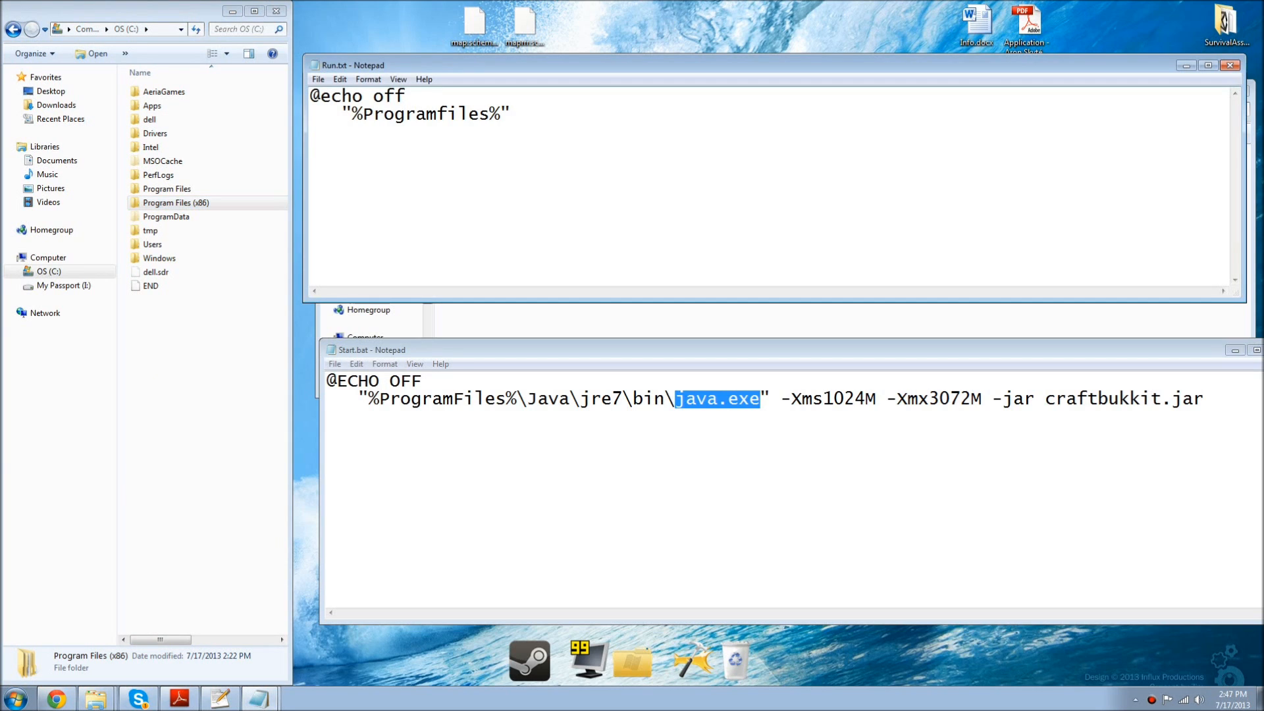
type("()")
type("x86")
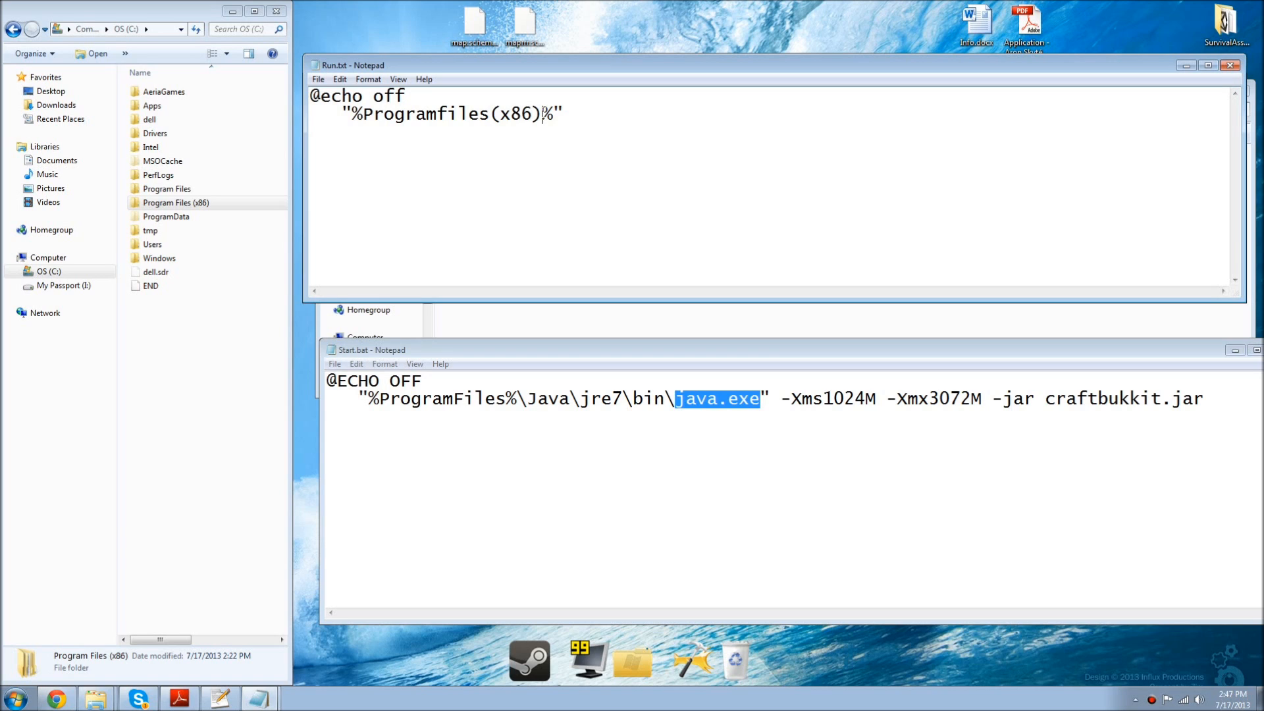
left_click_drag(543, 115, 363, 115)
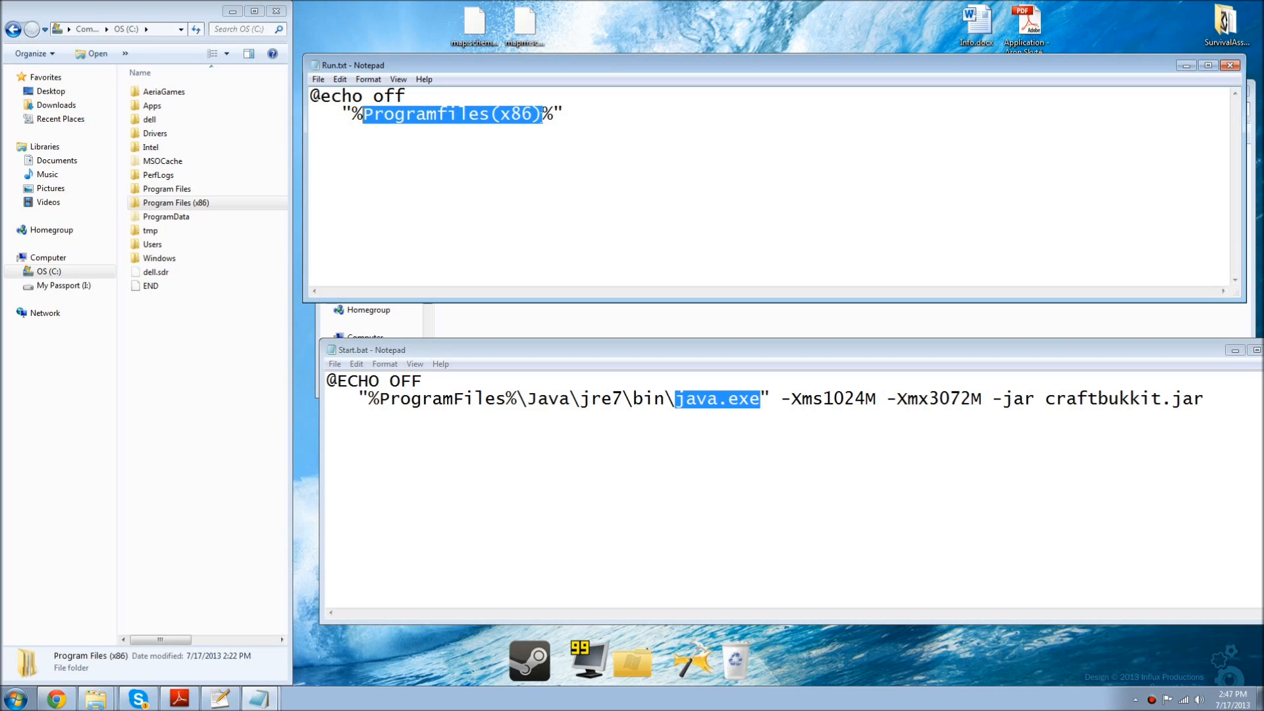
left_click(543, 114)
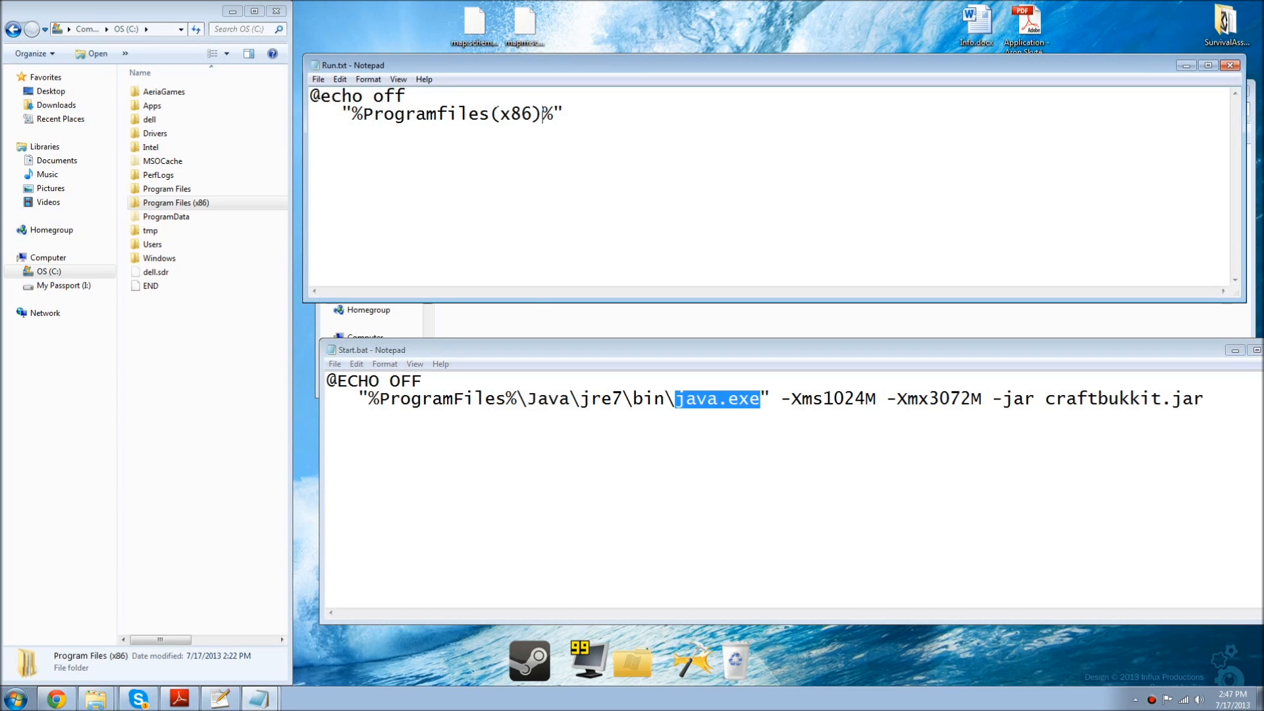
left_click_drag(490, 114, 543, 114)
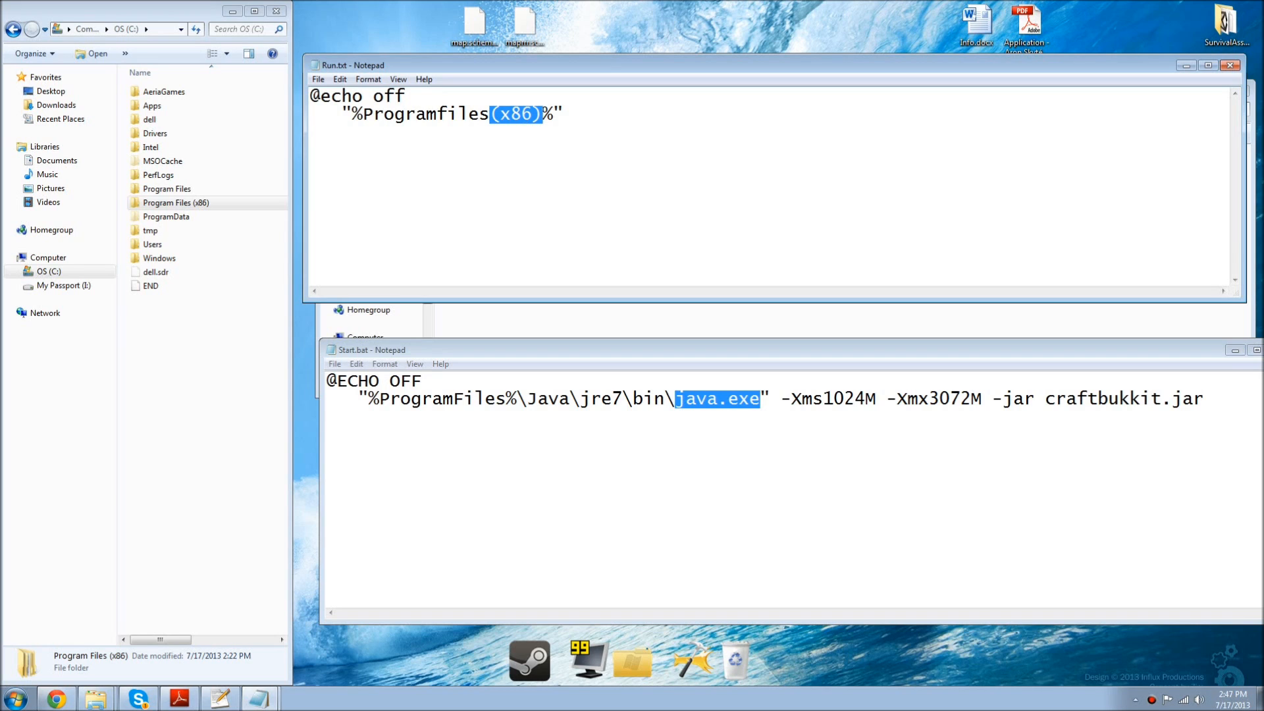
Step: Remove "(x86)" from the path in Run.txt and add \Java after %Programfiles%
left_click(545, 141)
left_click_drag(544, 114, 494, 114)
key("Delete")
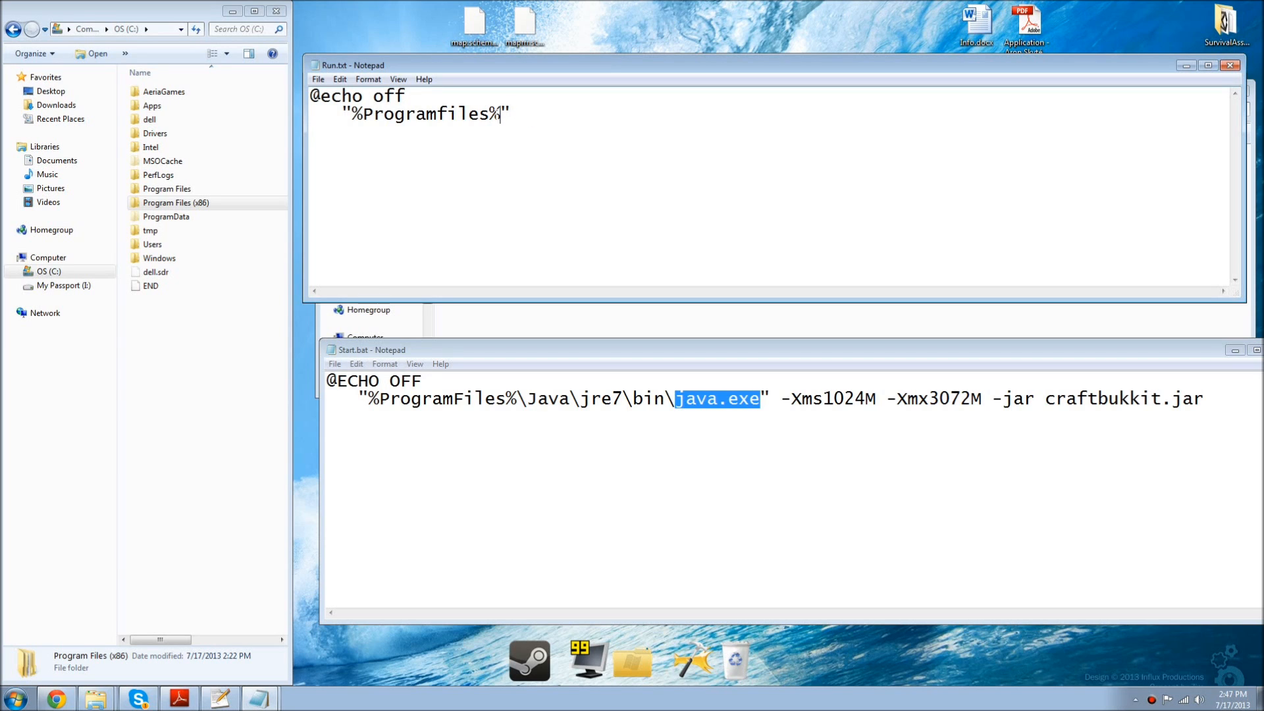
type("\\Java")
Step: Browse to Program Files\Java\jre7\bin and open the properties of java.exe
double_click(172, 191)
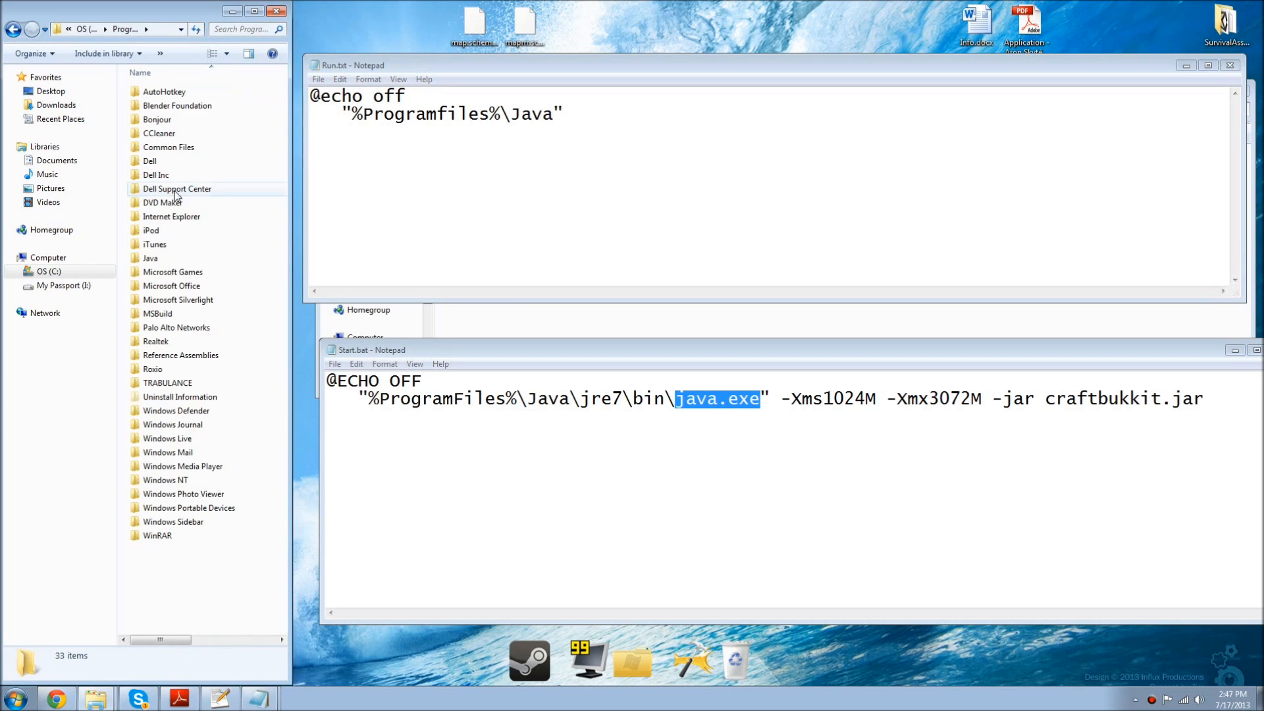
double_click(156, 260)
left_click(164, 108)
double_click(164, 108)
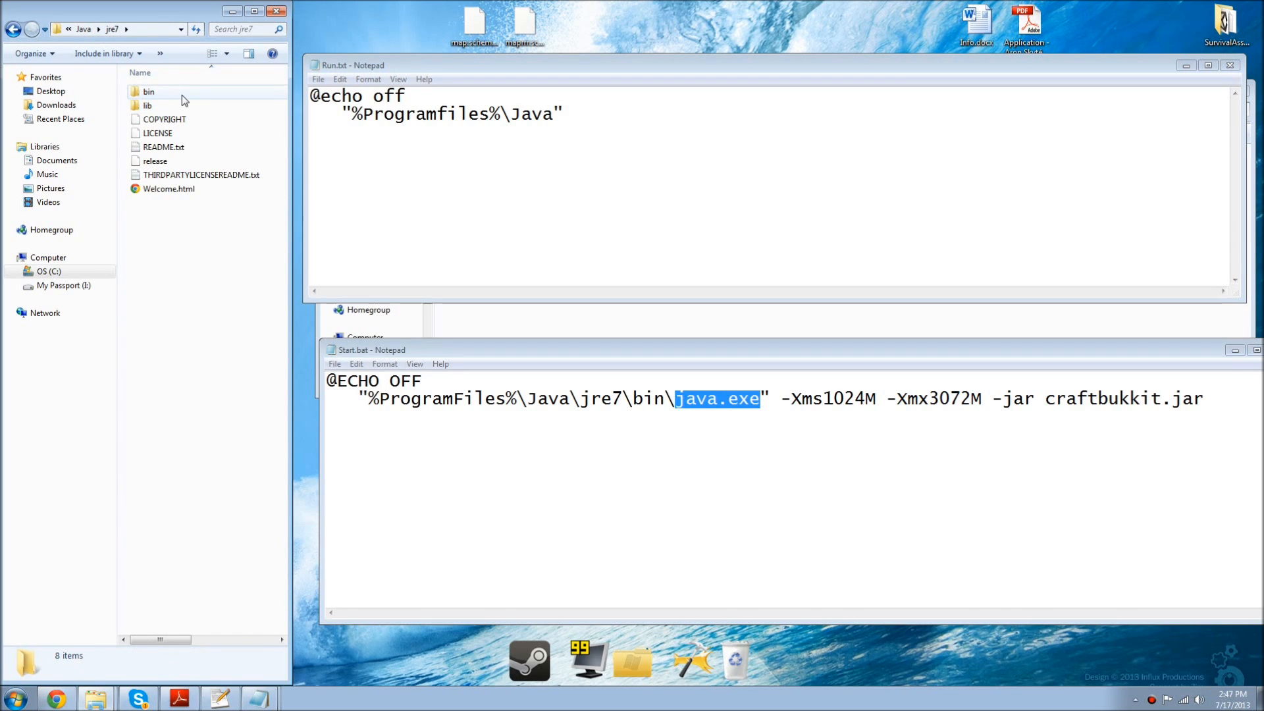
double_click(180, 97)
left_click(198, 302)
right_click(161, 295)
left_click(205, 572)
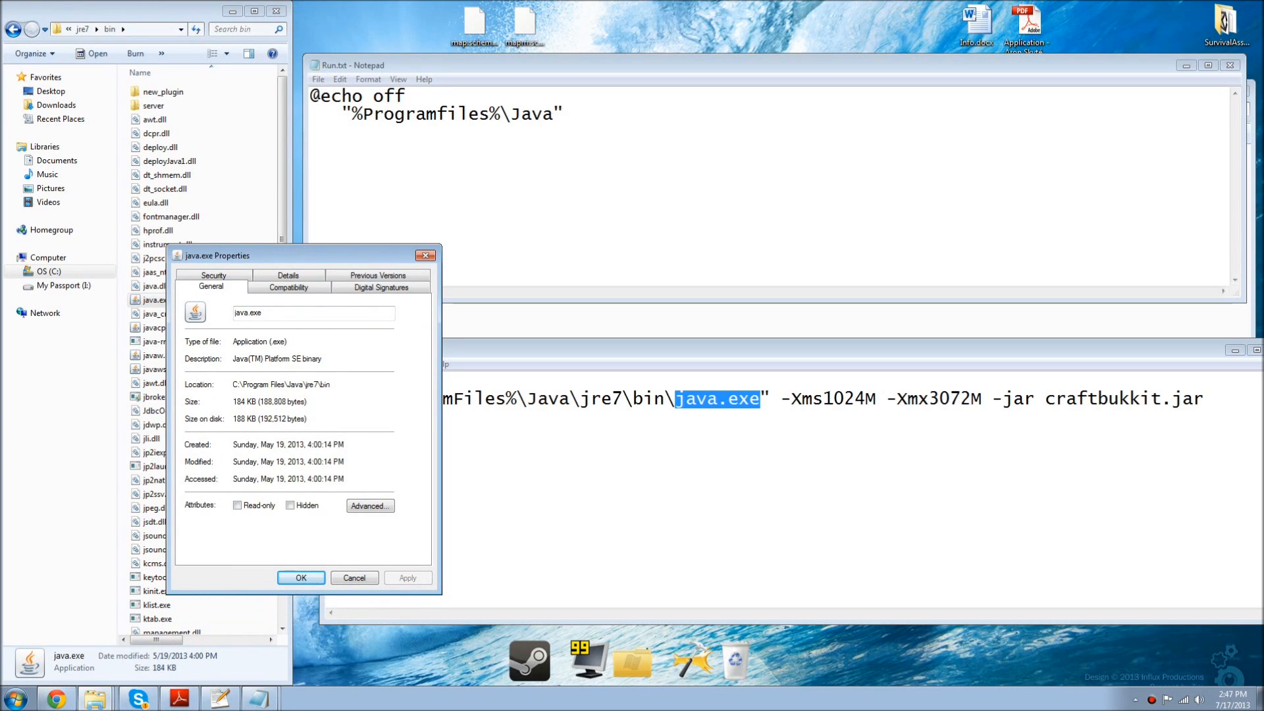
Step: Copy the end of java.exe's location path into Run.txt so the quoted path reads %Programfiles%\Java\jre7\bin
left_click_drag(331, 384, 288, 384)
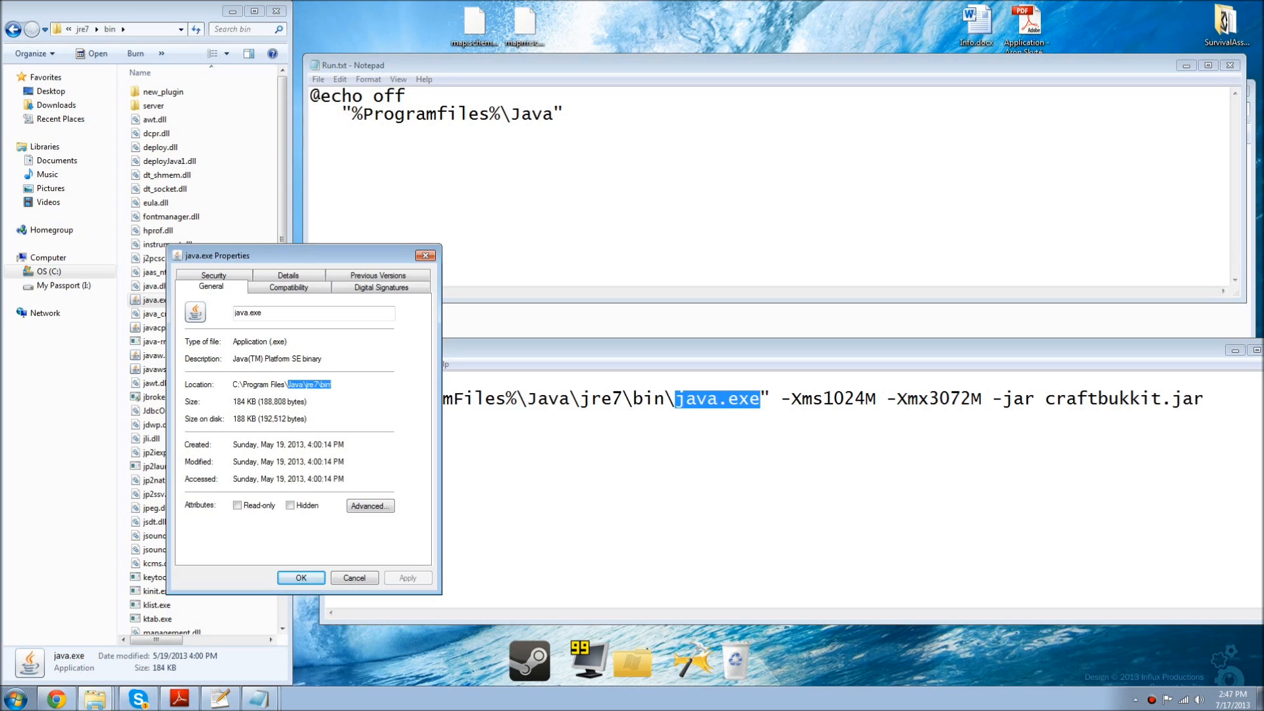
left_click_drag(554, 115, 596, 114)
key("ctrl+v")
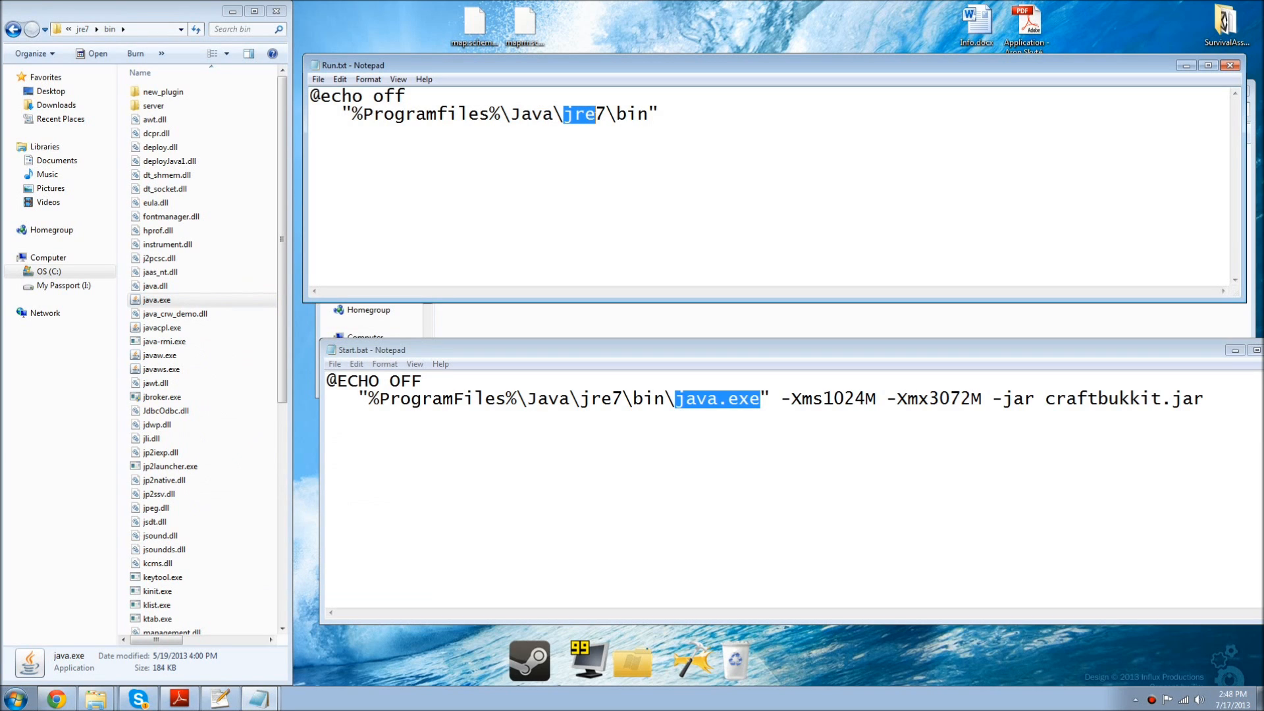
Step: Add \java.exe after bin, inside the closing quotation mark of the path in Run.txt
left_click(649, 115)
type("\\java")
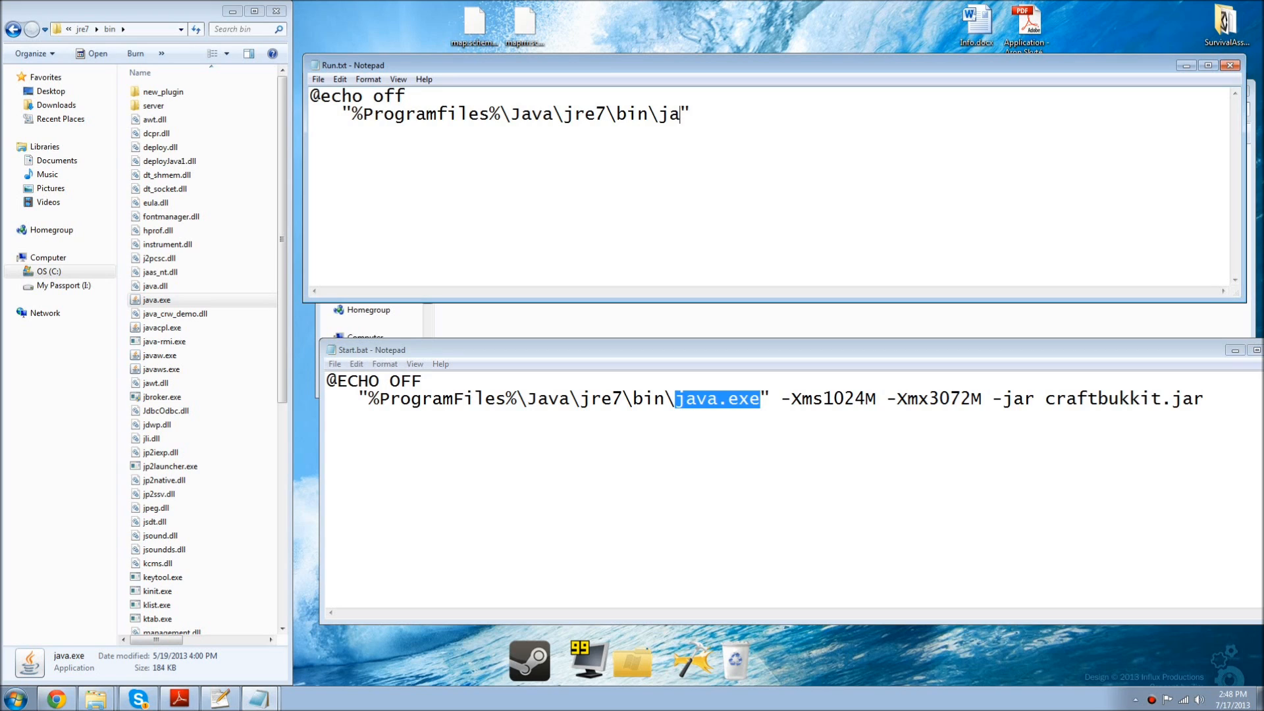
type(".exe")
key("Return")
Step: Append -Xms1024 after the quoted path in Run.txt and paste a second copy of it behind the first
type("-Xms")
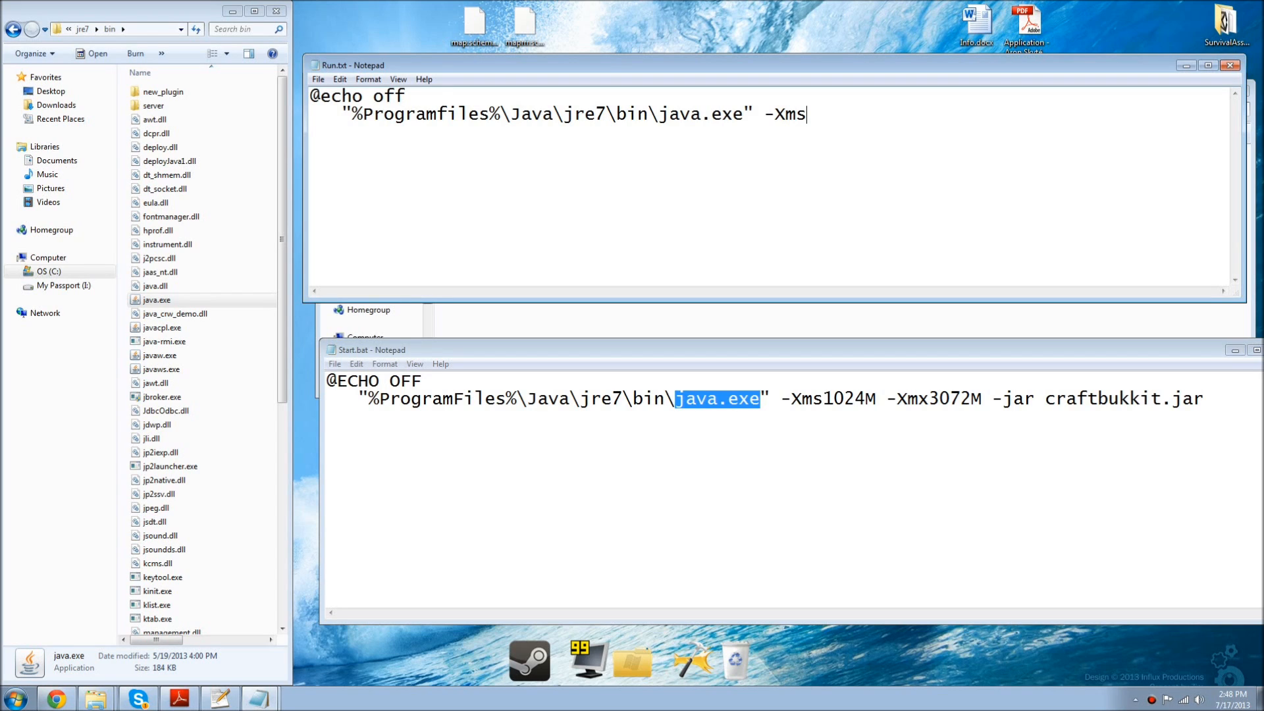
type("1024")
left_click_drag(859, 114, 765, 115)
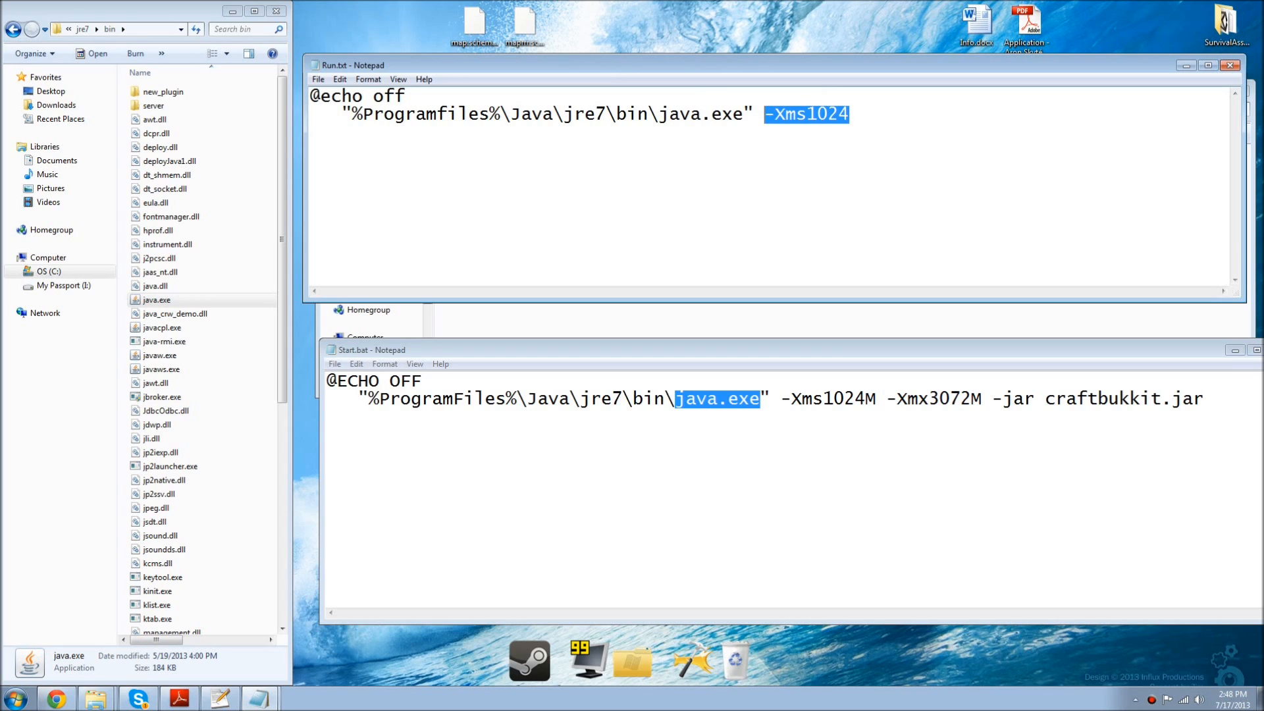
key("ctrl+c")
key("End")
key("ctrl+v")
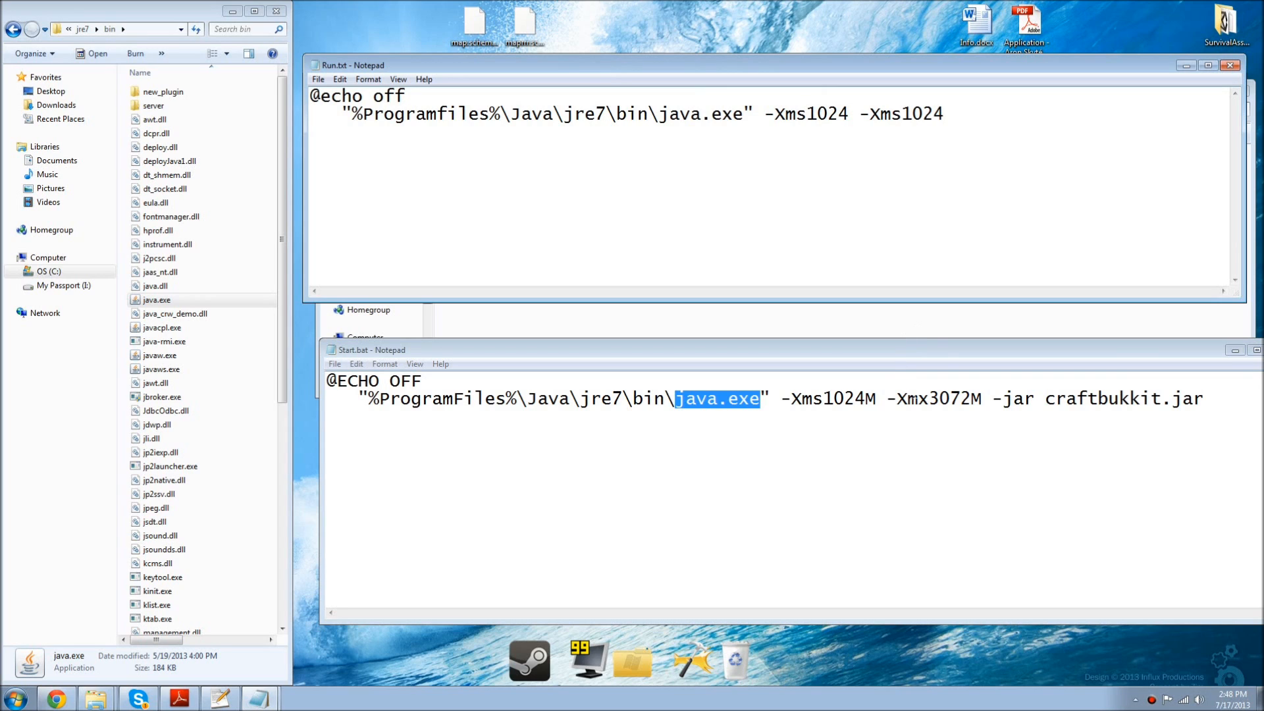
Step: Highlight 3072M in Start.bat and calculate 1024*3 in Calculator to check the memory value, closing Calculator when done
left_click_drag(929, 398, 982, 399)
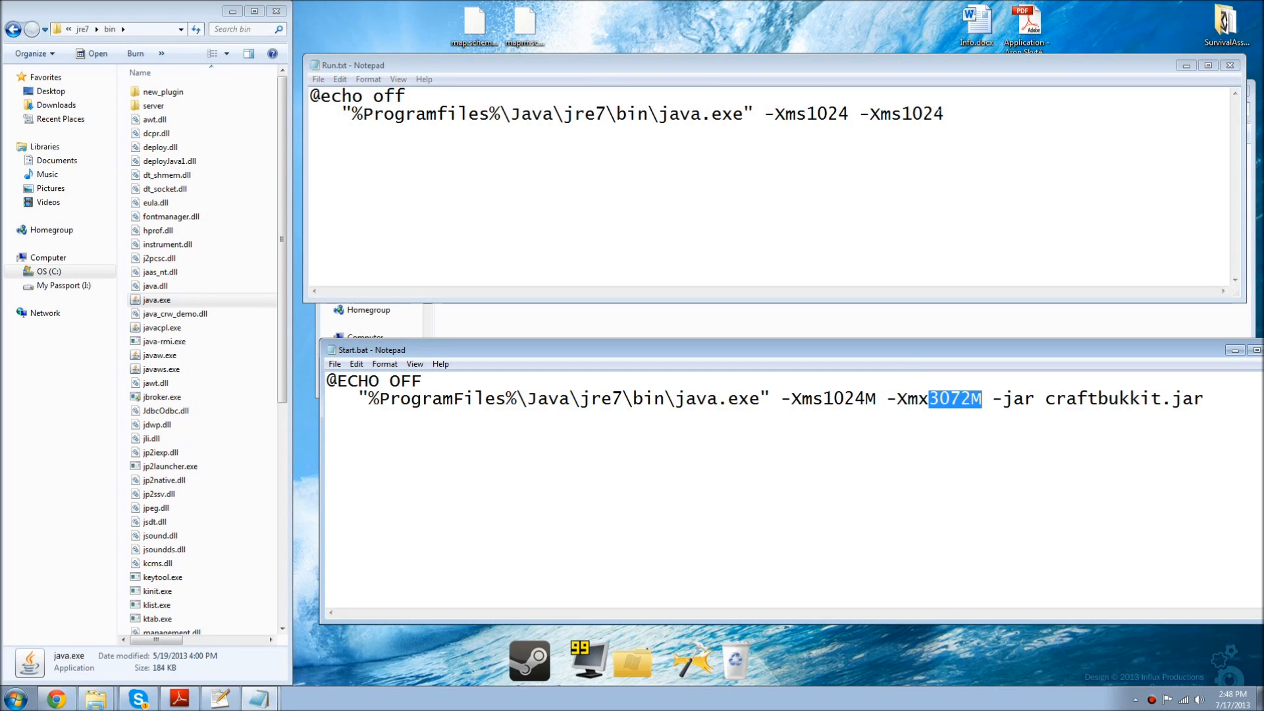
left_click(14, 699)
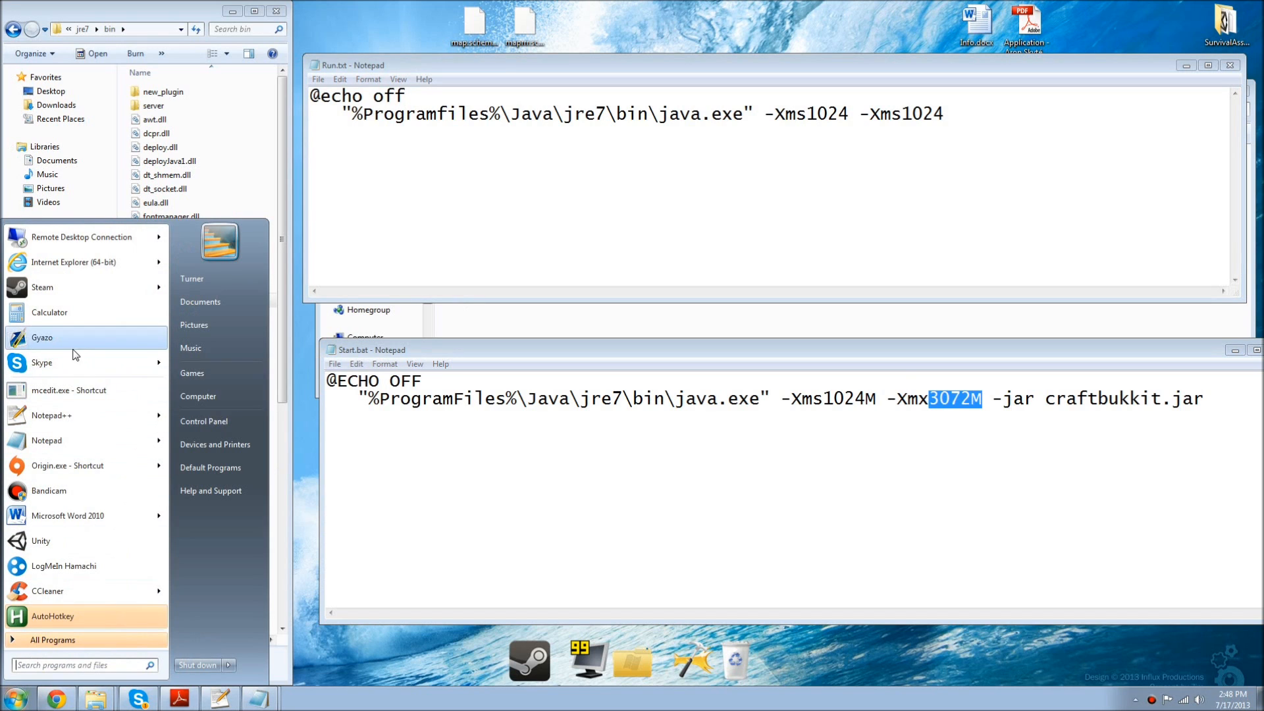
left_click(66, 316)
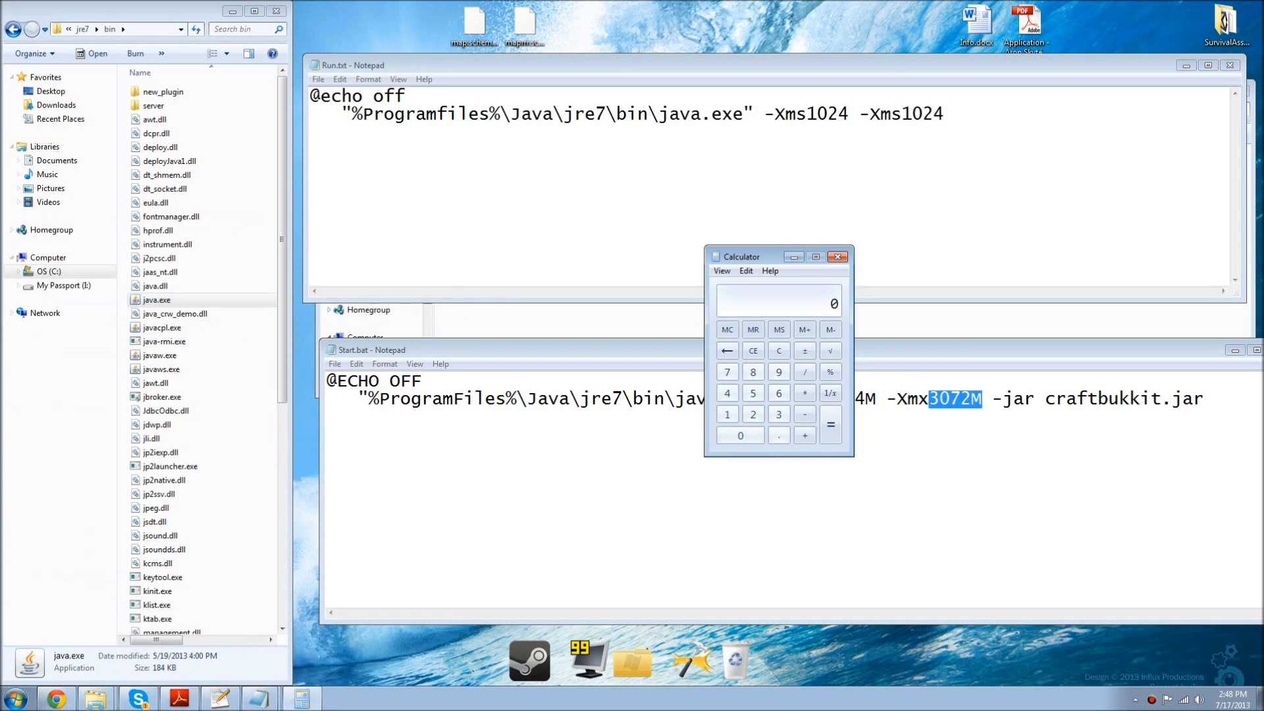
left_click_drag(773, 262, 659, 226)
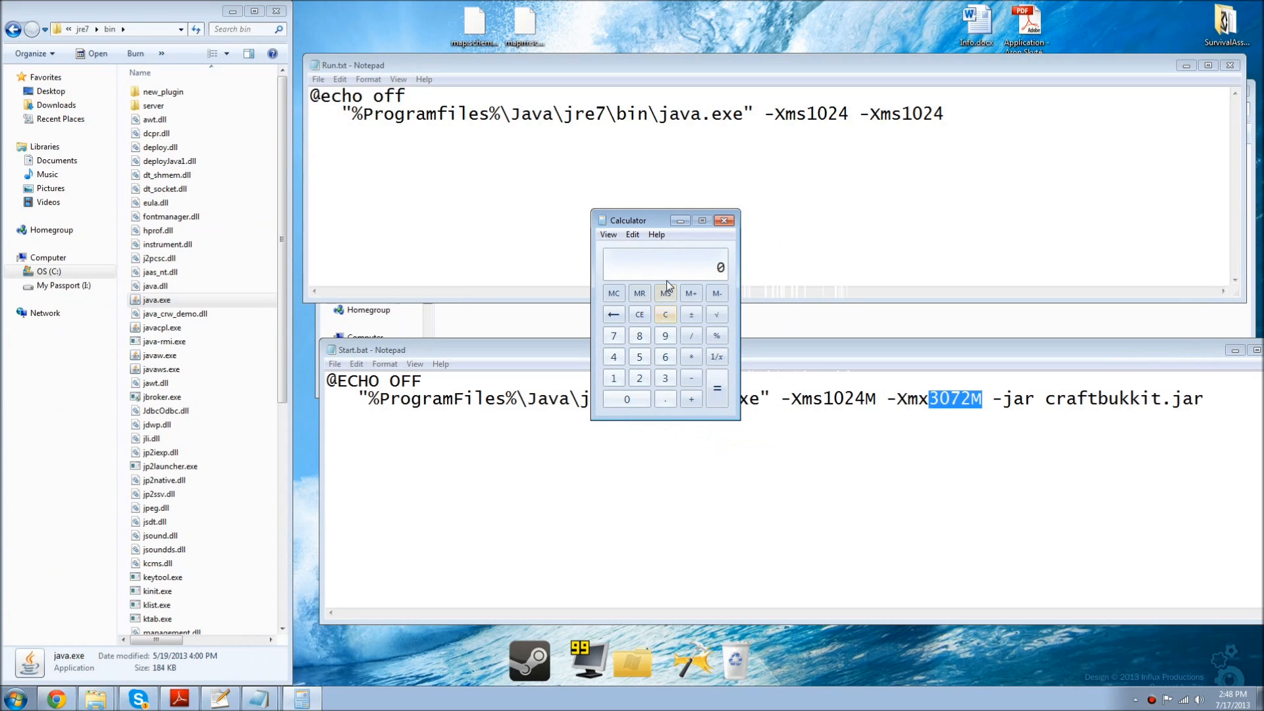
type("1024*3")
key("Return")
left_click(724, 220)
Step: Append -jar craftbukkit.jar to the end of the command line in Run.txt
left_click_drag(945, 115, 934, 115)
left_click(947, 114)
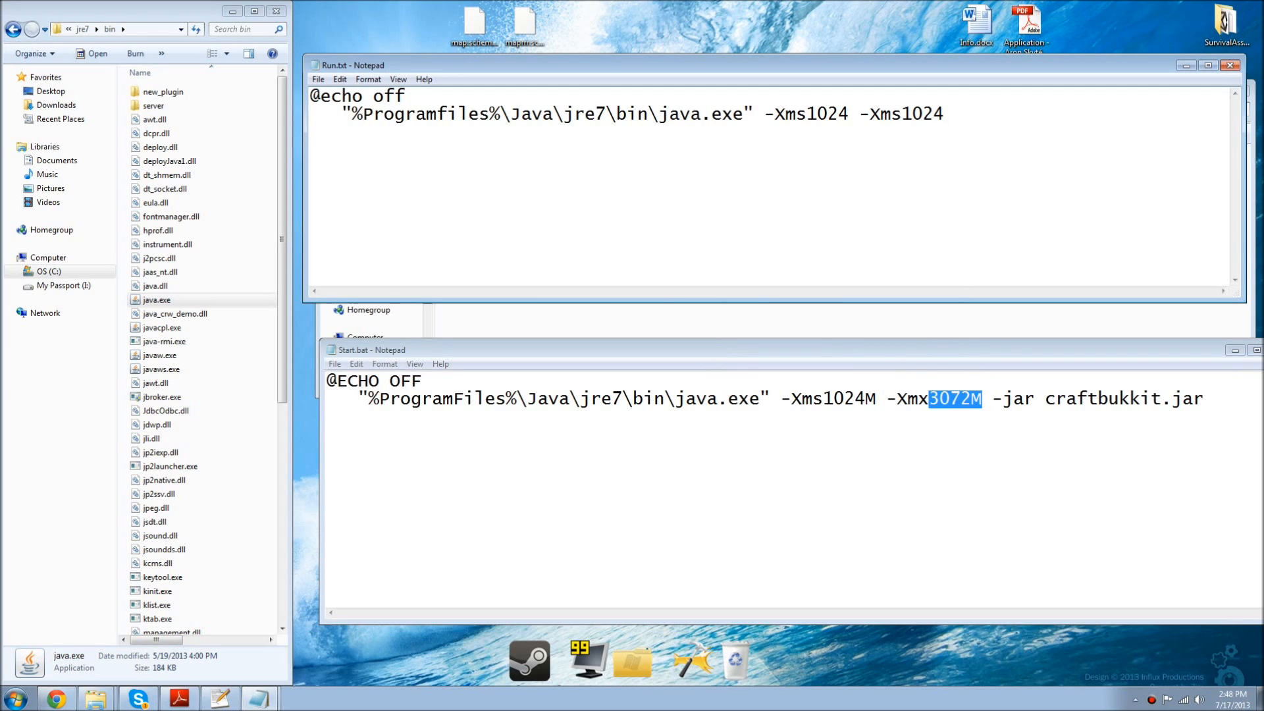
type("-jar craftbukk")
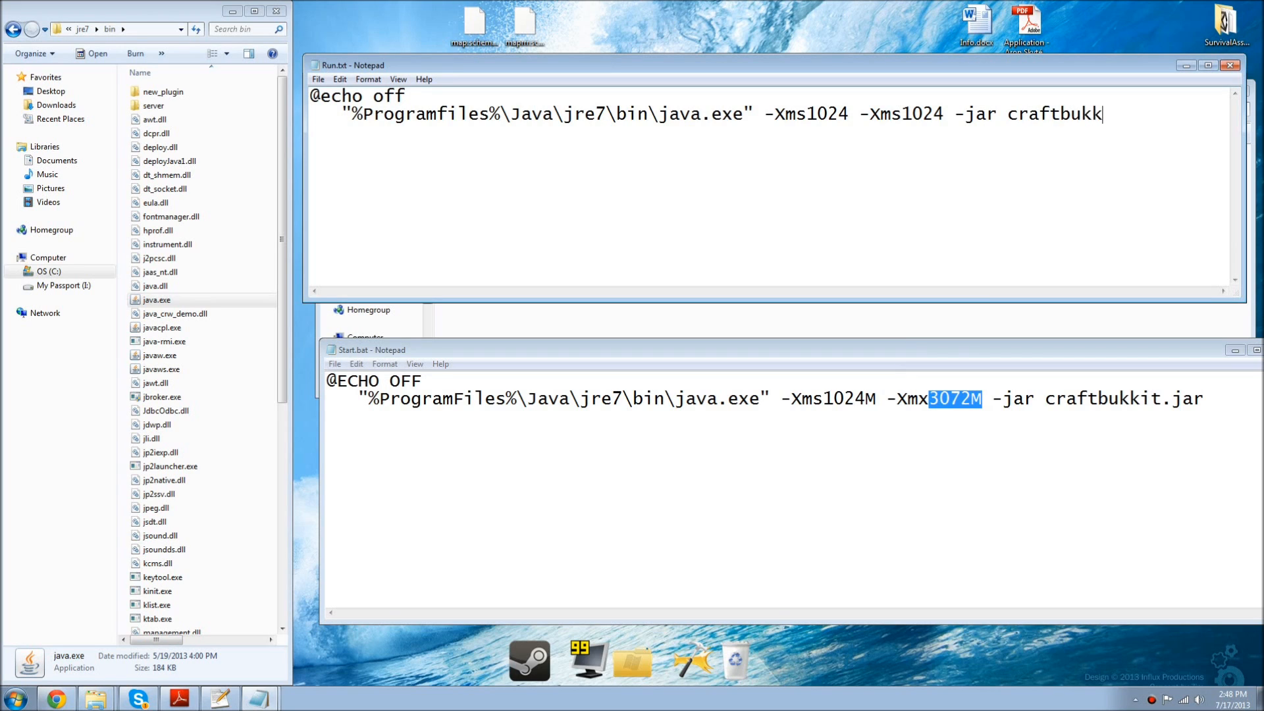
type("it.jar")
Step: Minimize Start.bat, position the Run.txt window below the My Server file list, and highlight craftbukkit.jar in the script
left_click_drag(1160, 347, 1030, 349)
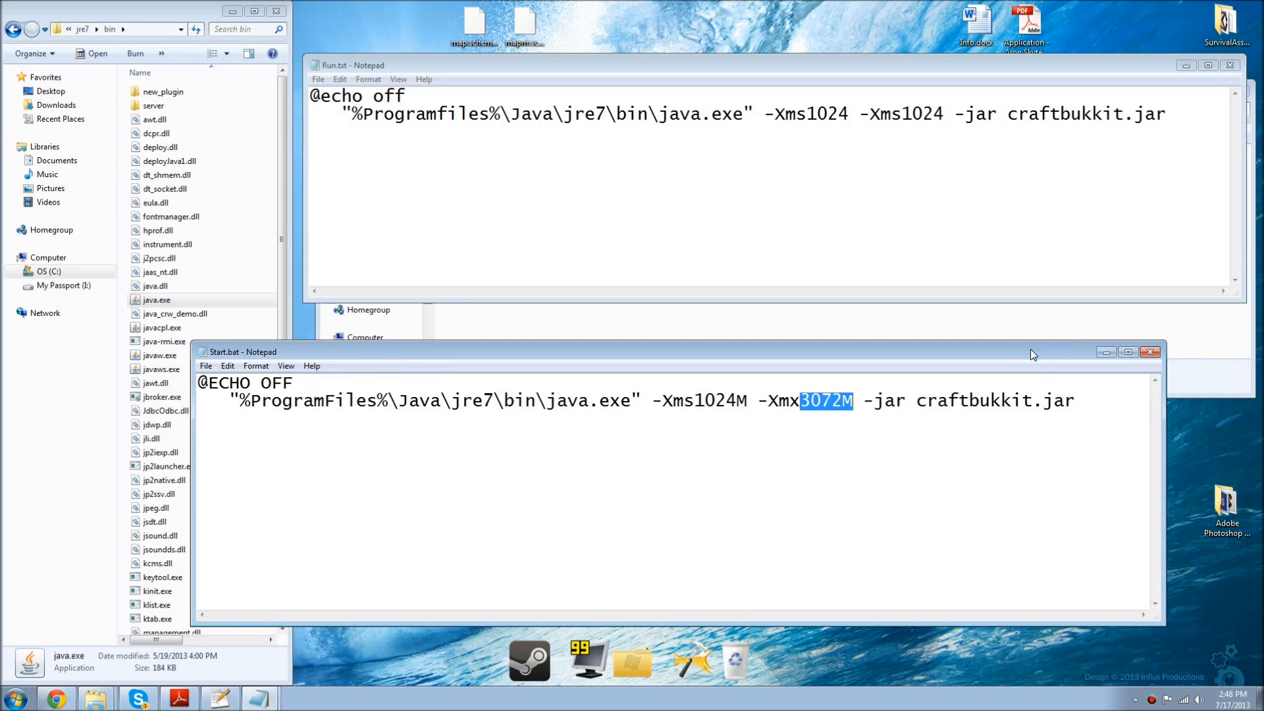
left_click(1106, 353)
left_click_drag(686, 71, 705, 379)
key("ctrl+shift+Left")
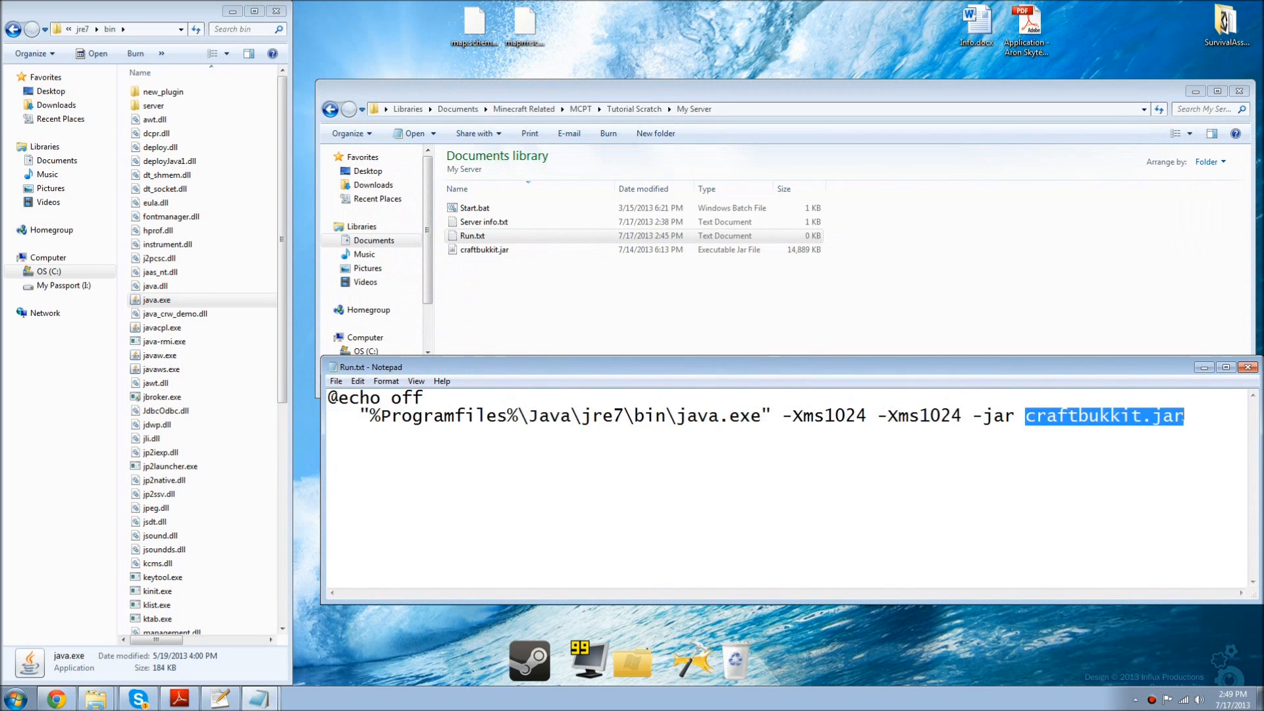
Step: Compare the script's jar name with craftbukkit.jar in My Server, shortening the folder window so the whole script shows below
left_click(528, 416)
left_click_drag(763, 417, 391, 416)
left_click(657, 418)
left_click(515, 249)
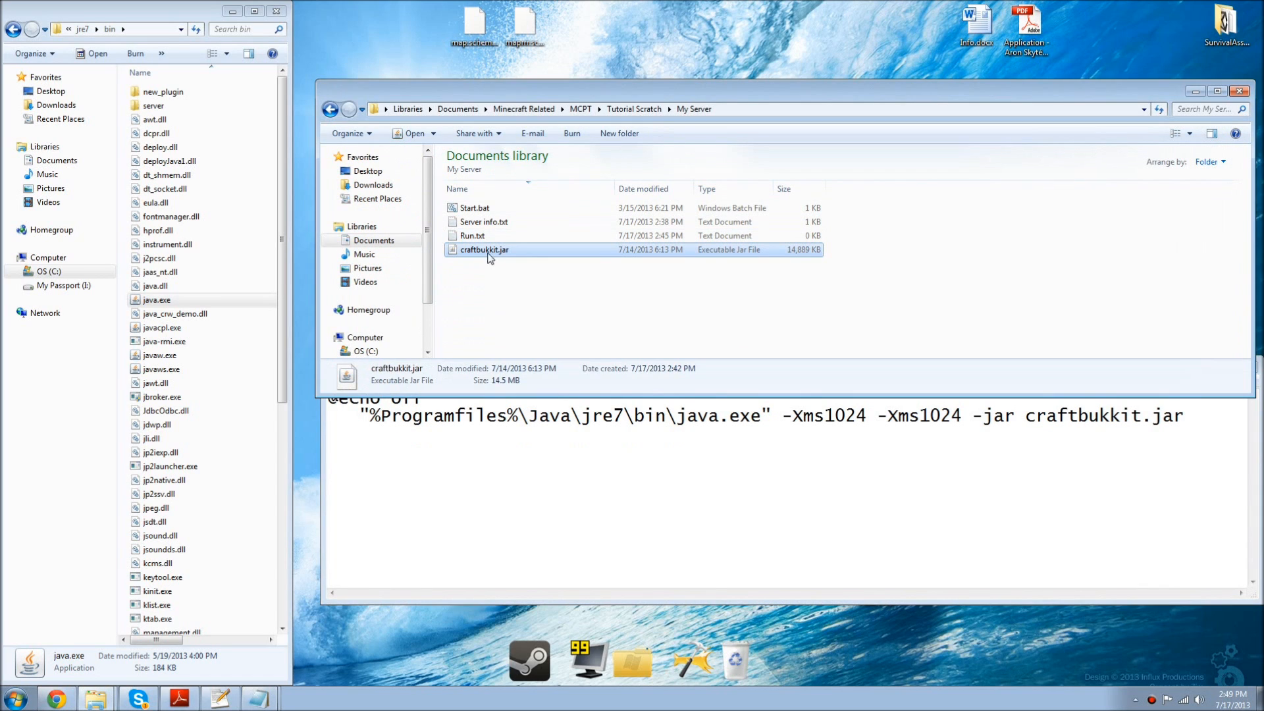
left_click(559, 405)
left_click(553, 332)
left_click_drag(559, 395, 601, 357)
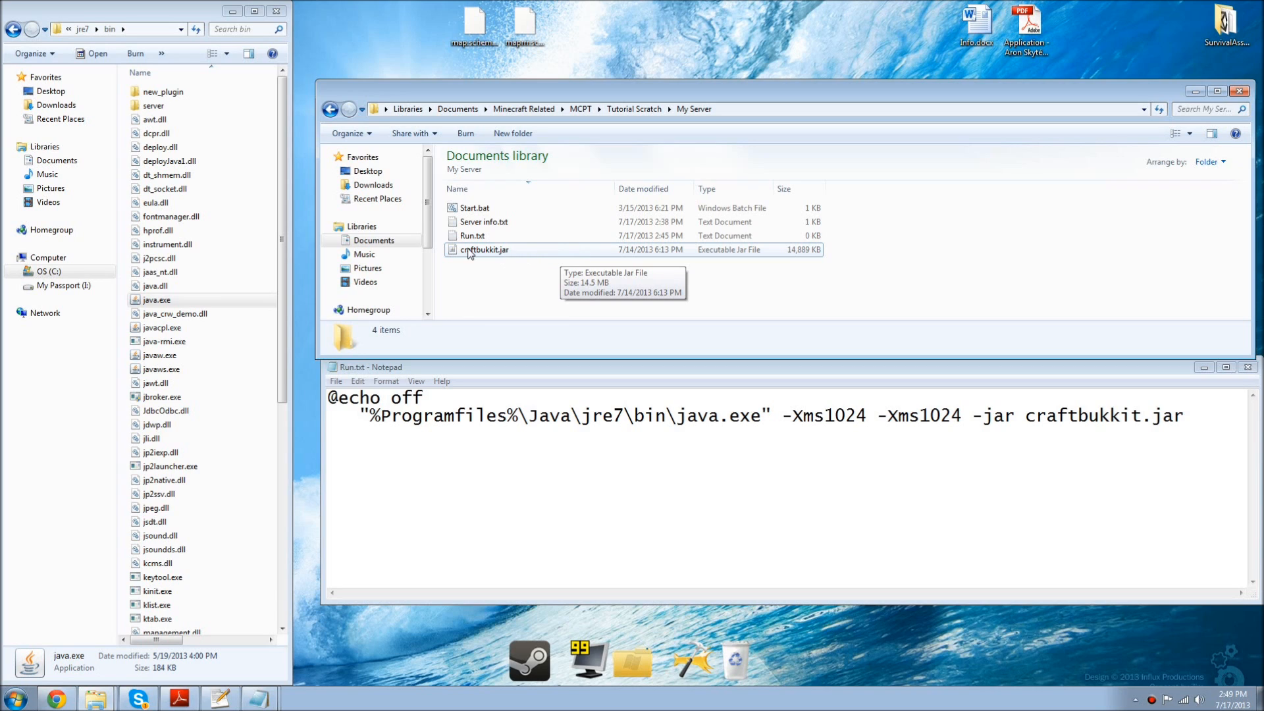
Step: Try serverjar as the jar file name in Run.txt and change it back to craftbukkit
left_click_drag(1026, 415, 1142, 415)
type("serverjar")
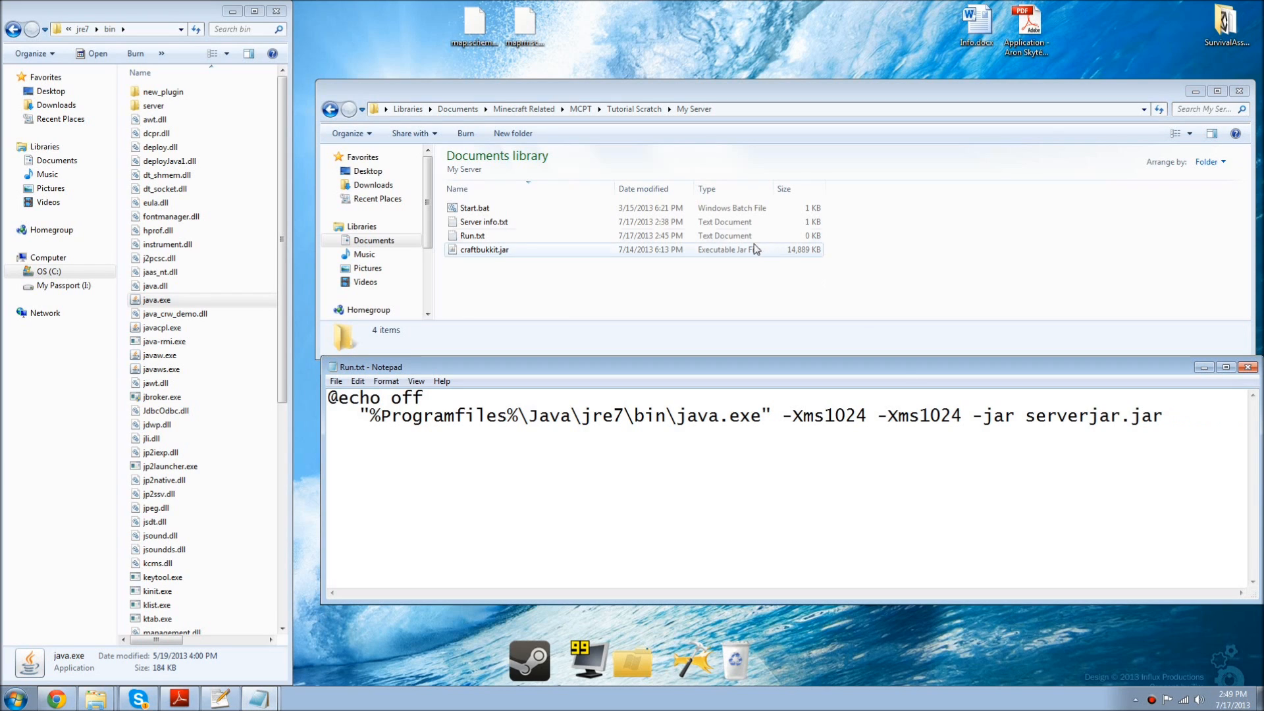
left_click_drag(1122, 416, 1026, 416)
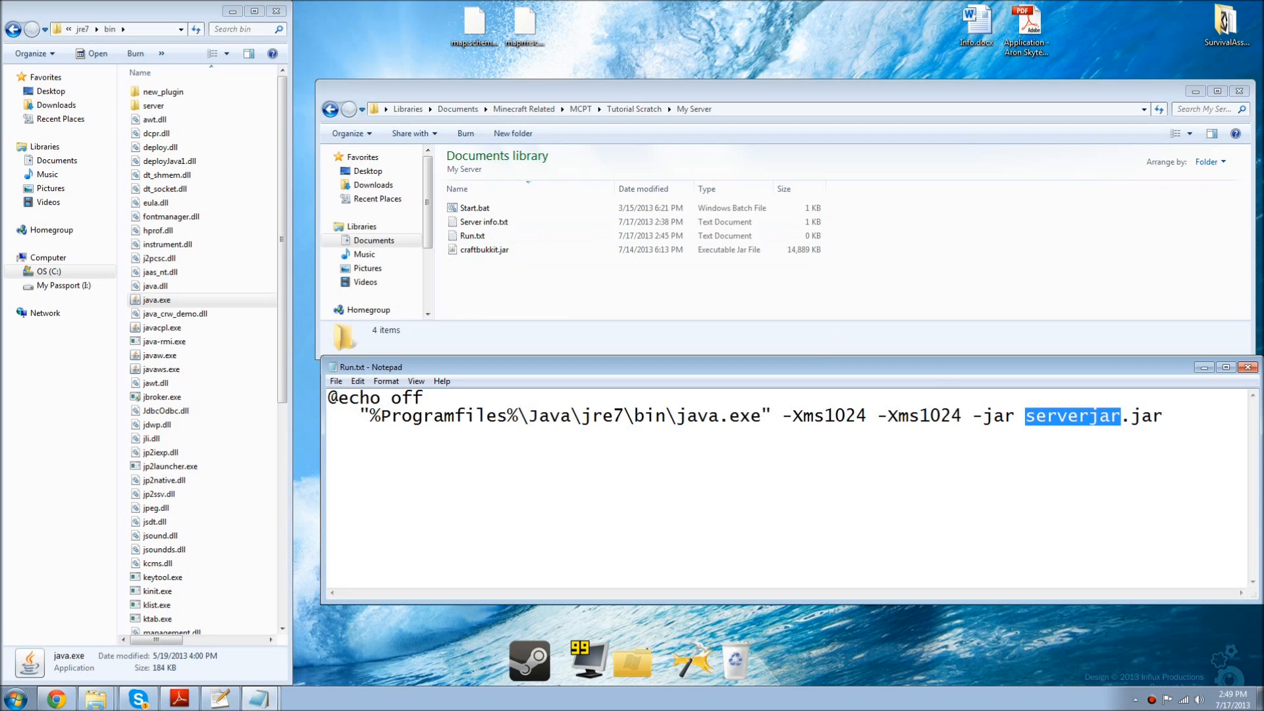
type("craftbukkit")
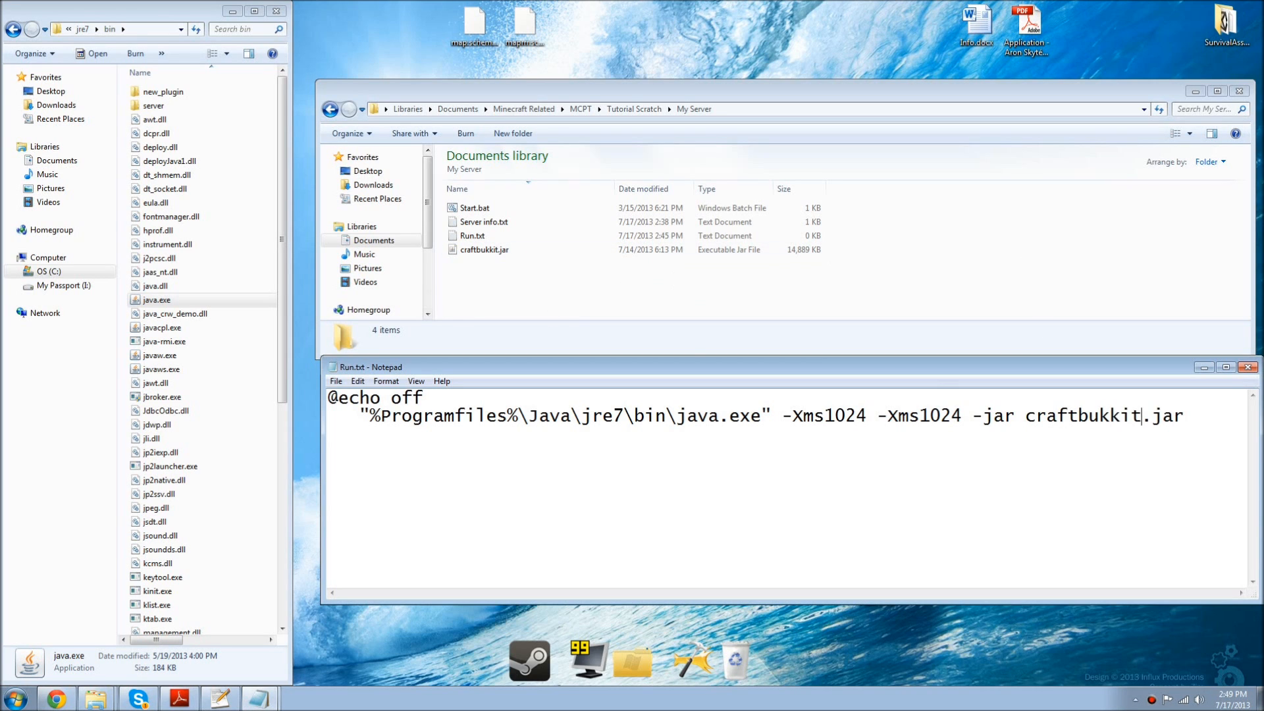
Step: Save the script as Run.bat in the My Server folder with the All Files type and close it
left_click(335, 382)
left_click(363, 441)
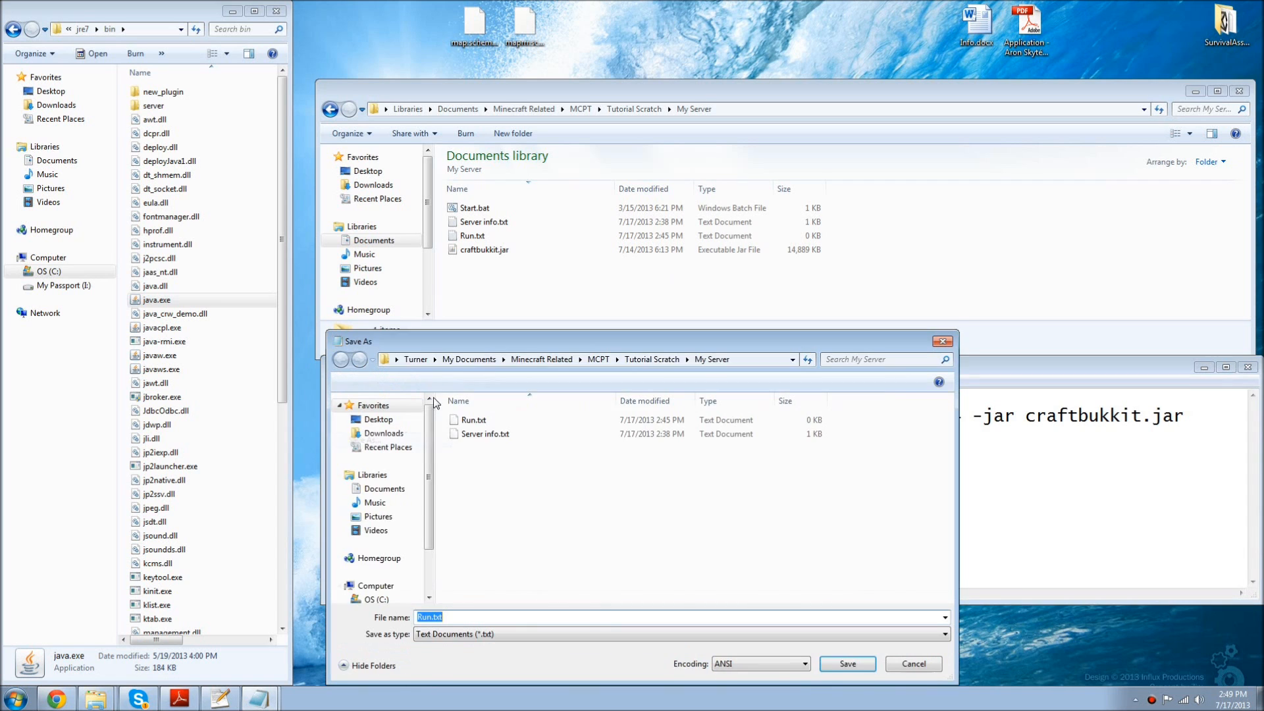
left_click_drag(497, 438, 470, 222)
left_click(500, 517)
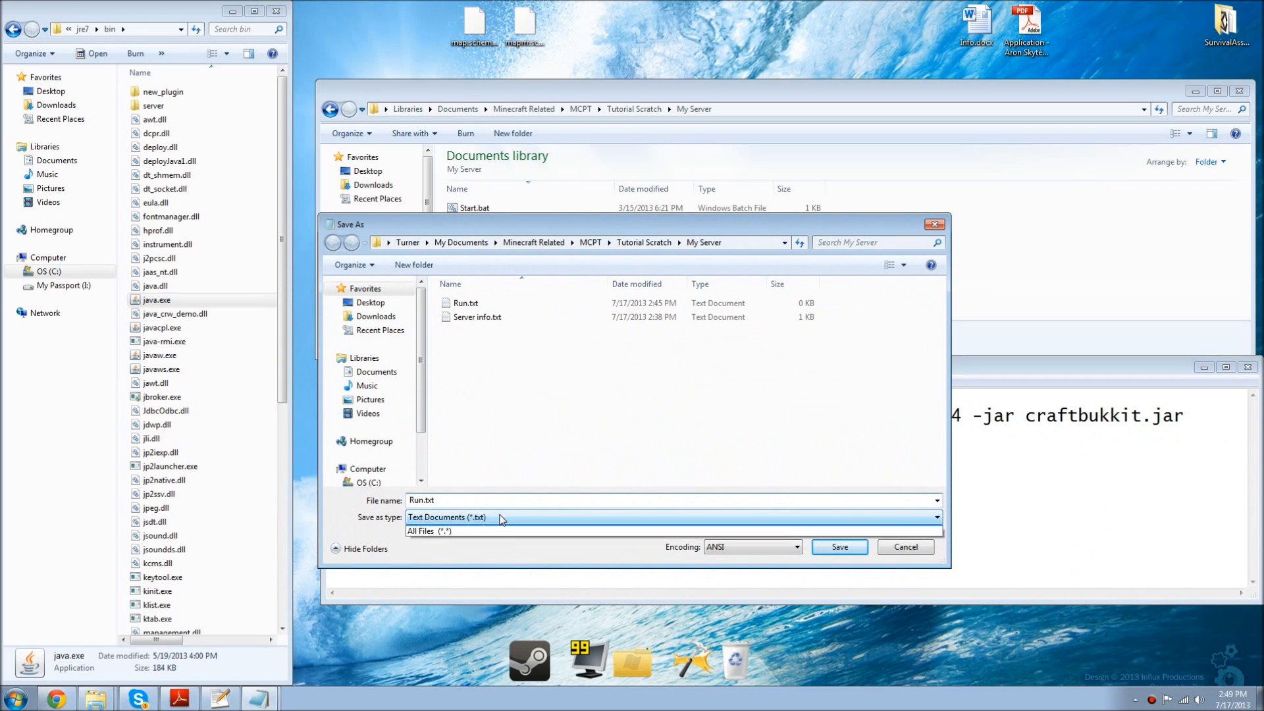
left_click(444, 540)
left_click(434, 503)
left_click_drag(436, 500, 427, 501)
type("ba")
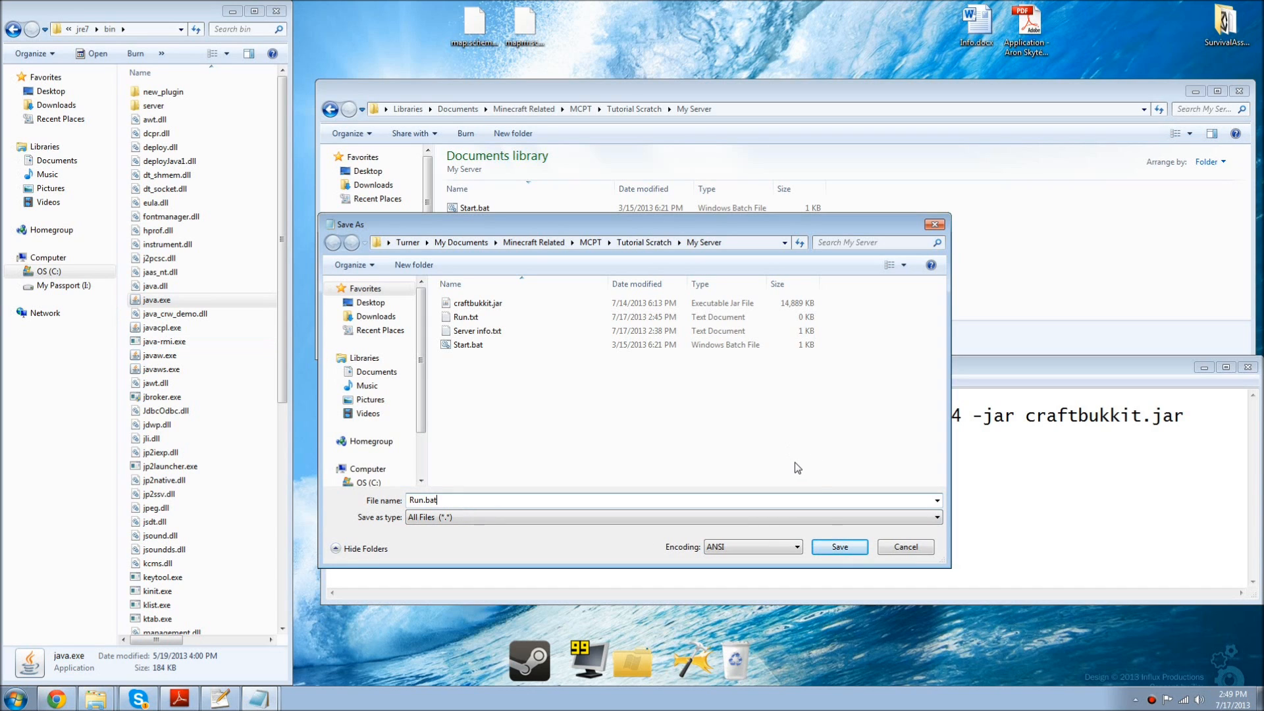
left_click(837, 545)
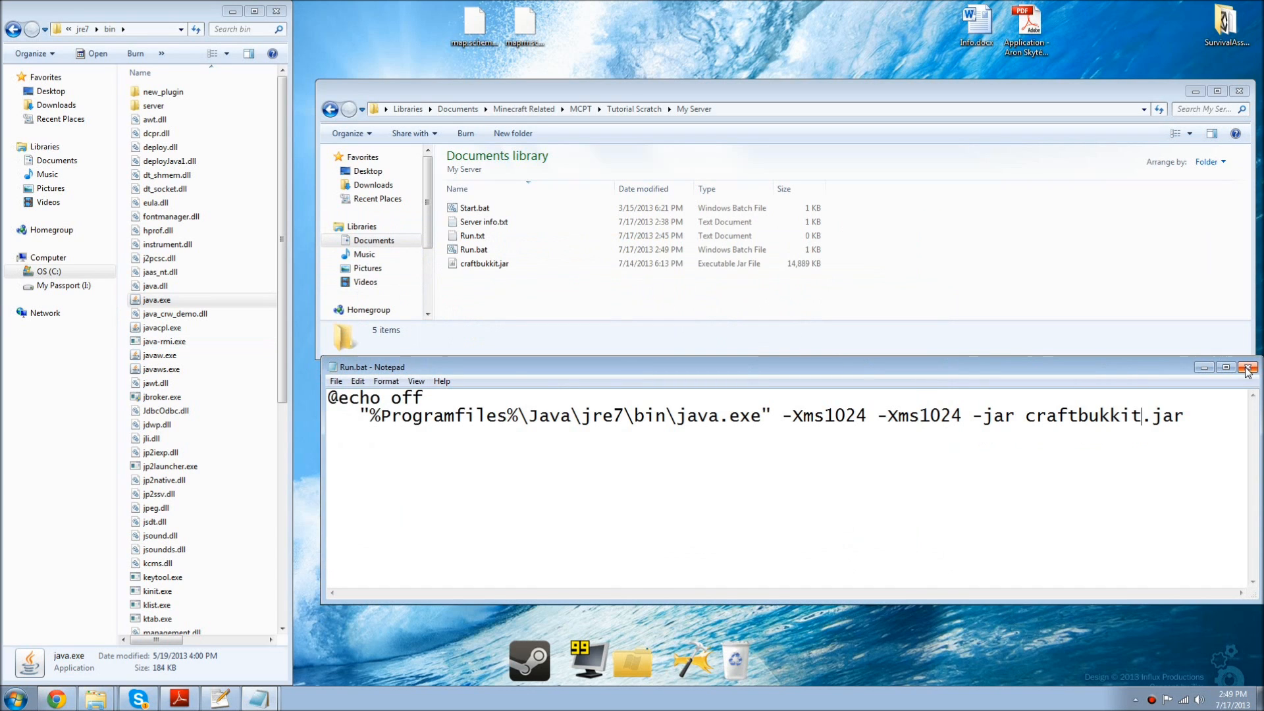
left_click(1248, 366)
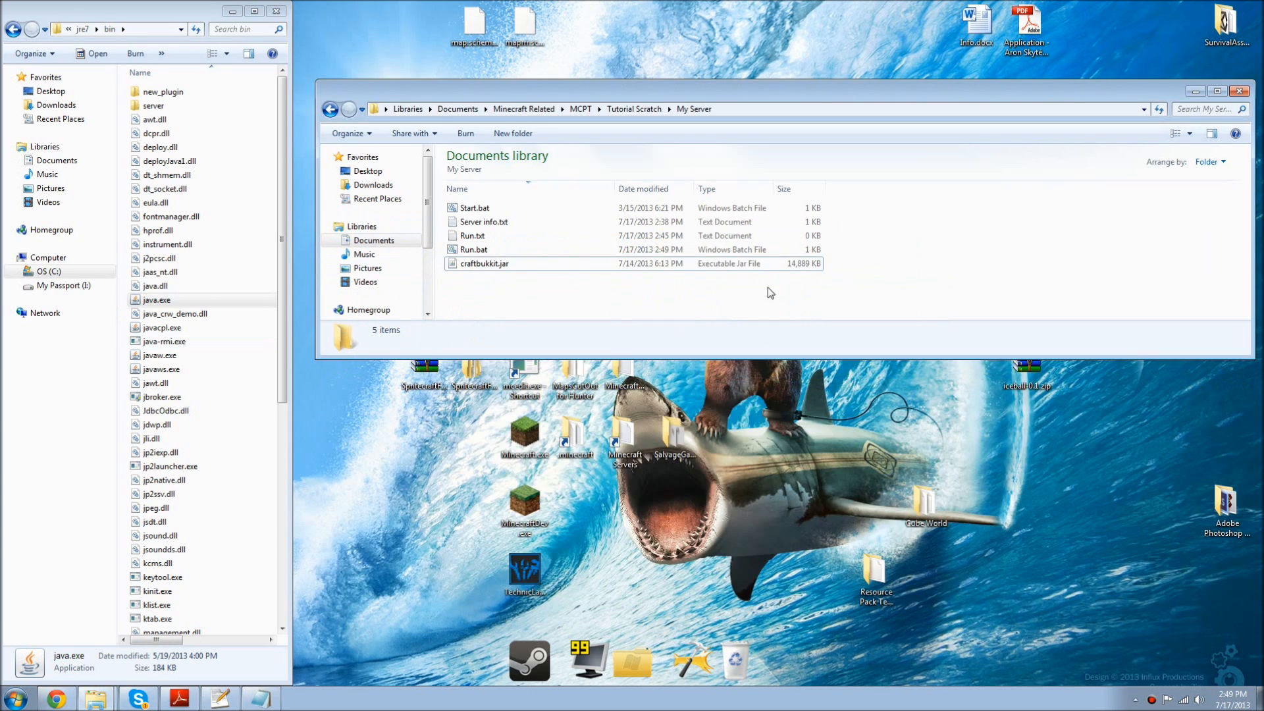
Step: Open Run.bat from the My Server folder for editing and position its window below the file list
left_click(475, 251)
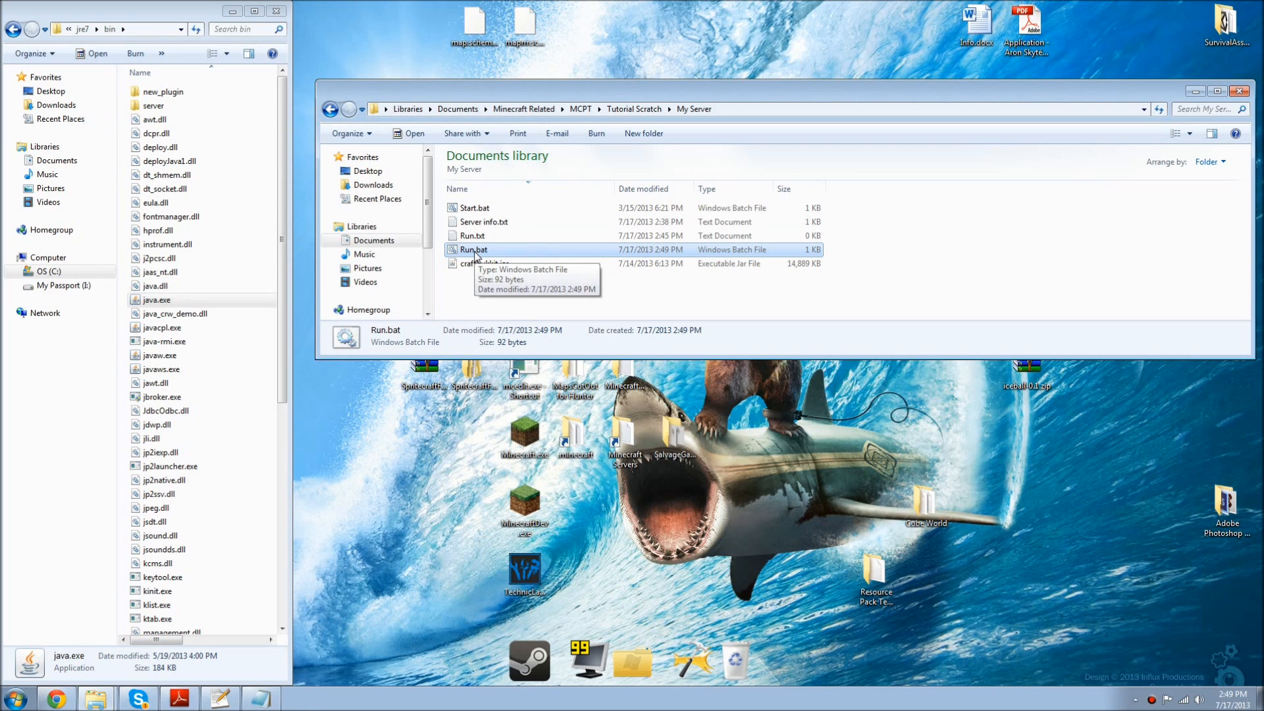
left_click(460, 193)
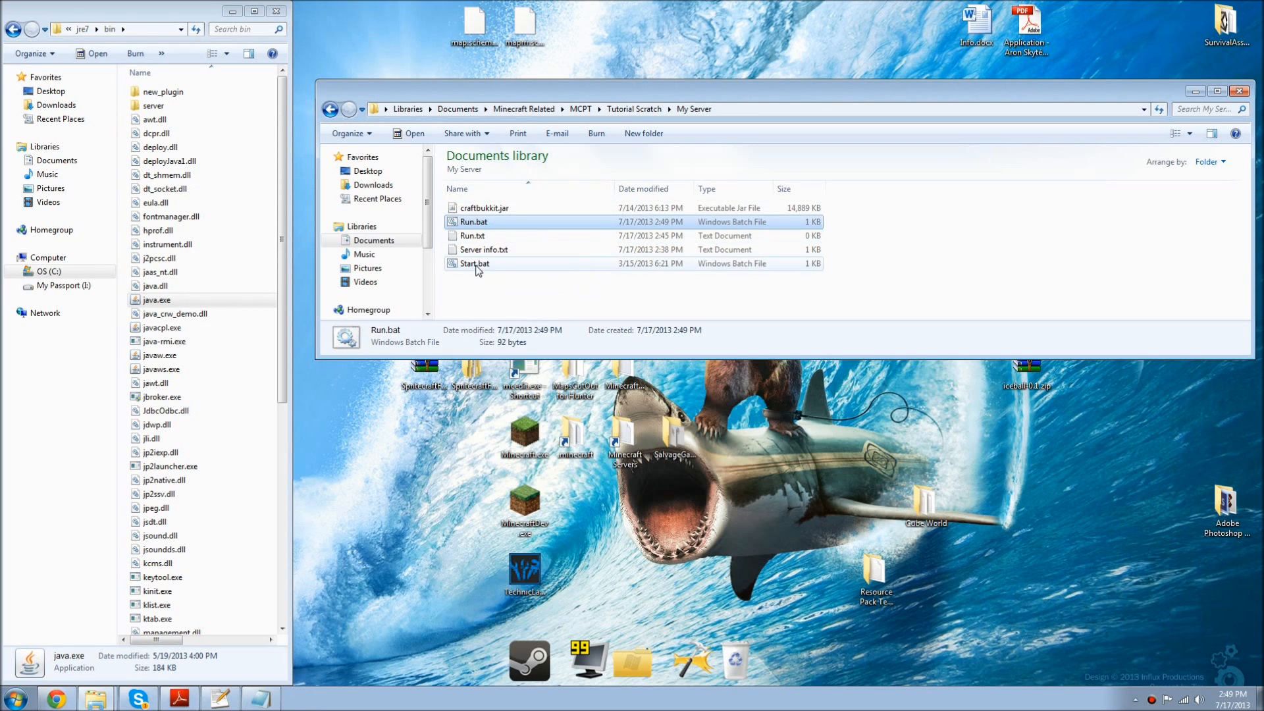
left_click(465, 191)
right_click(486, 250)
left_click(521, 268)
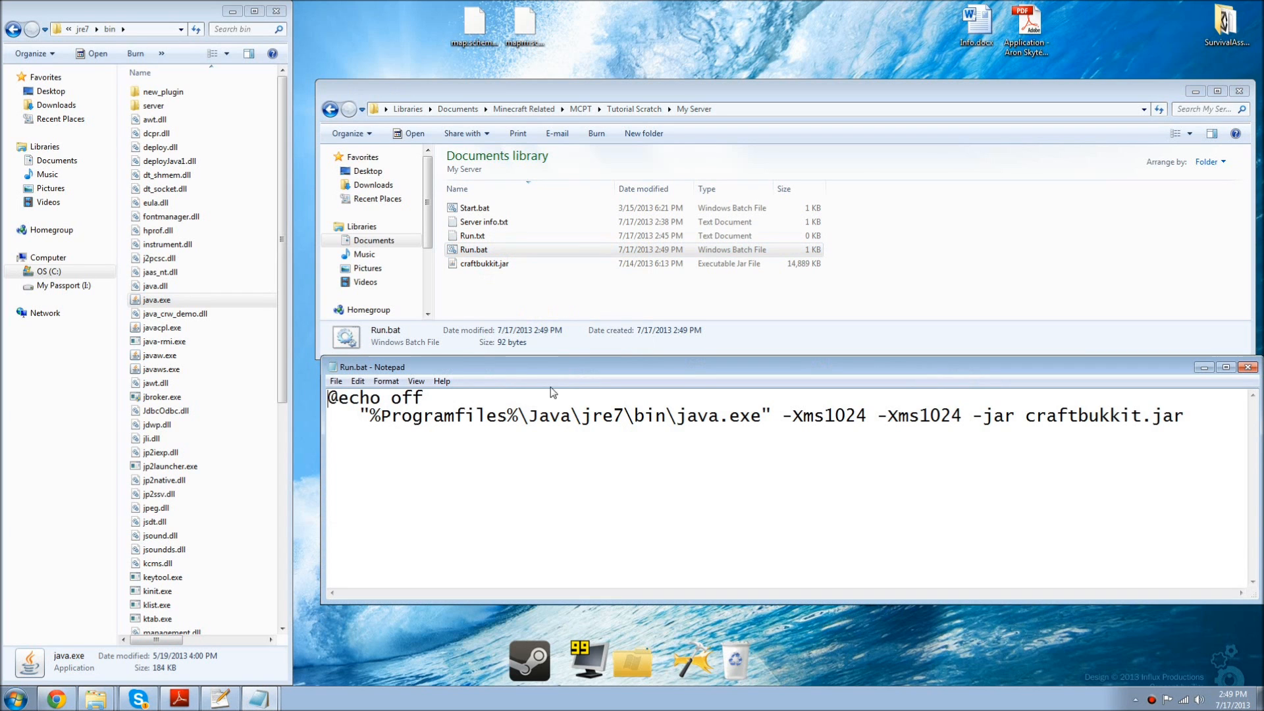
left_click_drag(549, 370, 547, 385)
Step: Open Start.bat for editing and place its window above Run.bat to compare the two scripts
right_click(485, 209)
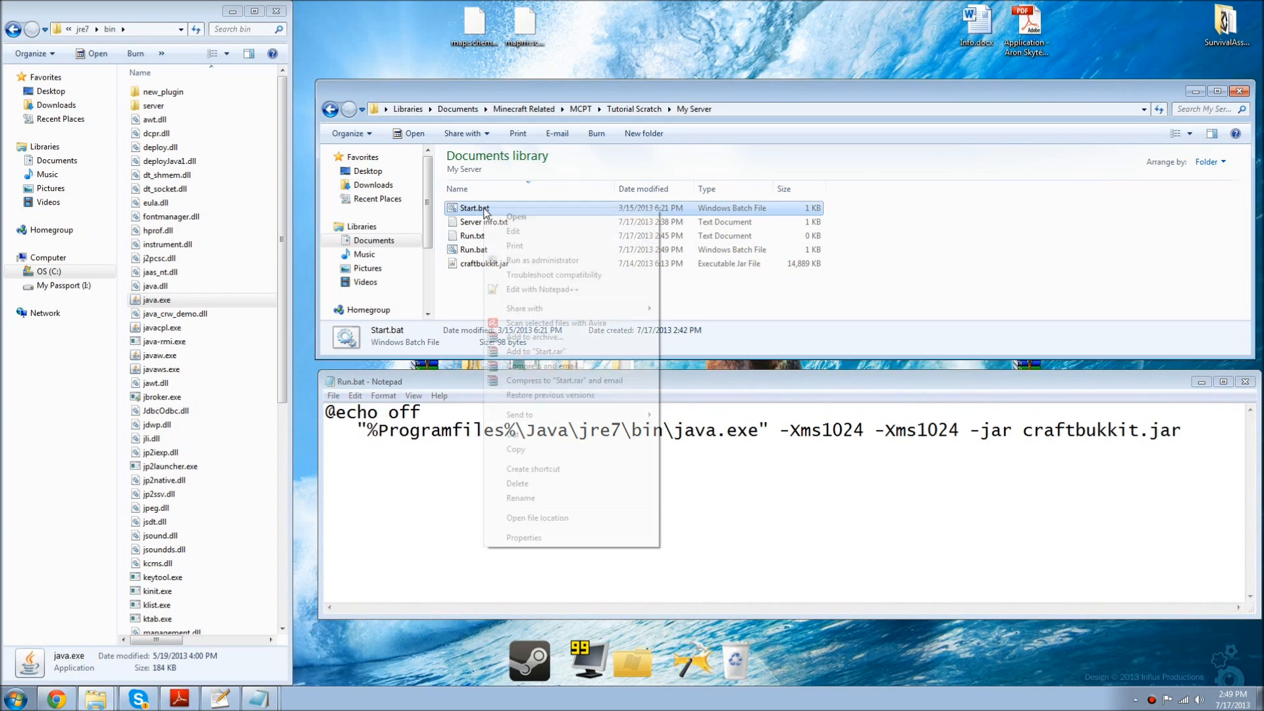
left_click(514, 231)
left_click_drag(489, 370, 487, 166)
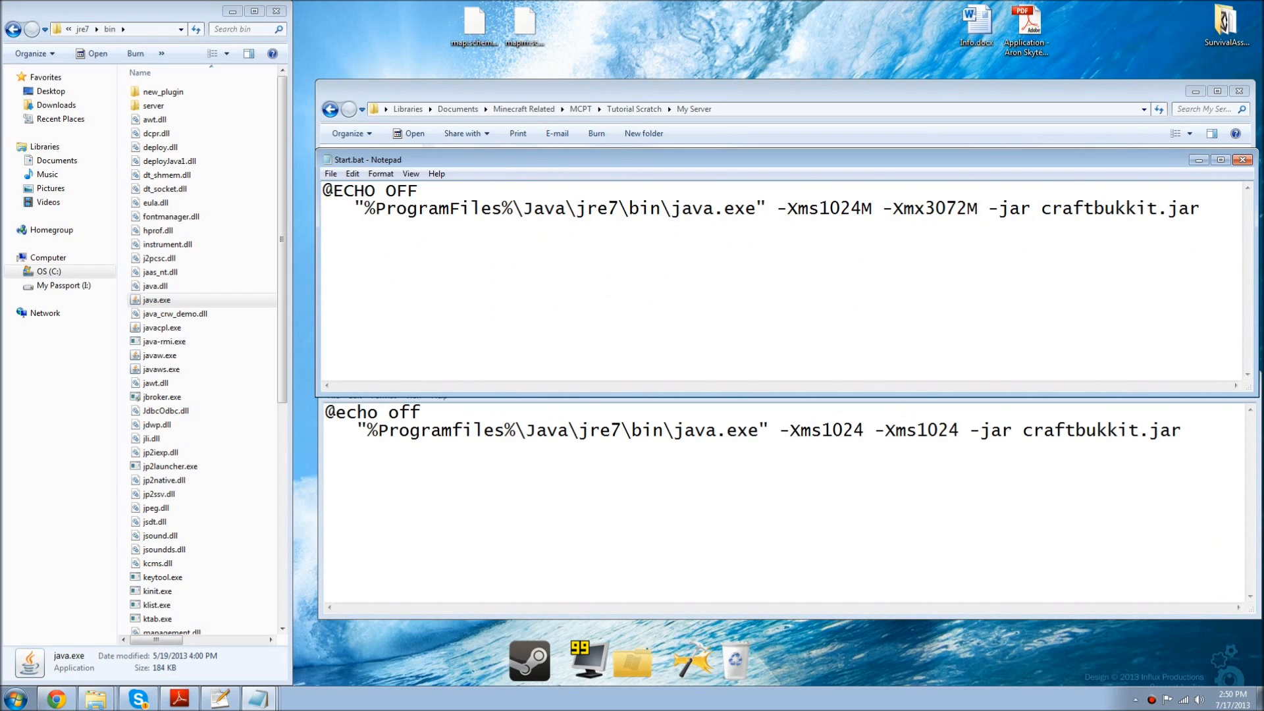
Step: Change the second memory option in Run.bat to -Xmx1024 and close Start.bat
left_click_drag(907, 431, 916, 432)
type("x")
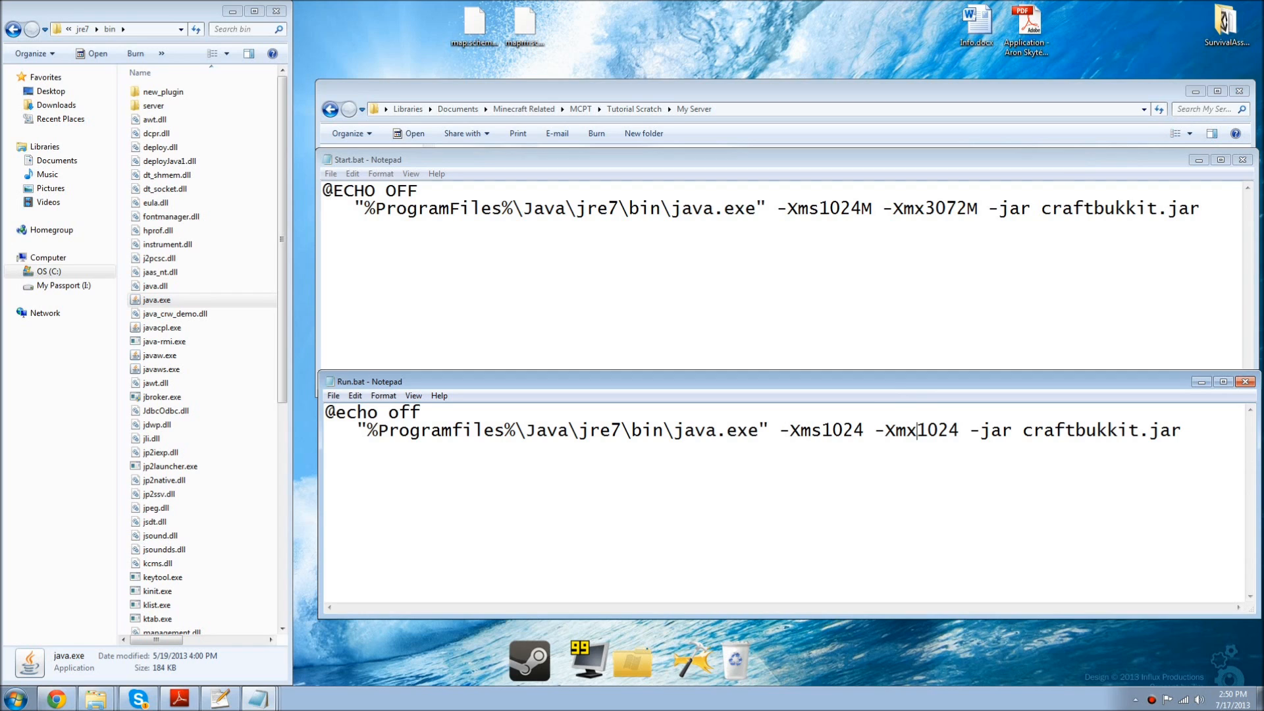
left_click_drag(886, 431, 939, 431)
left_click(1243, 161)
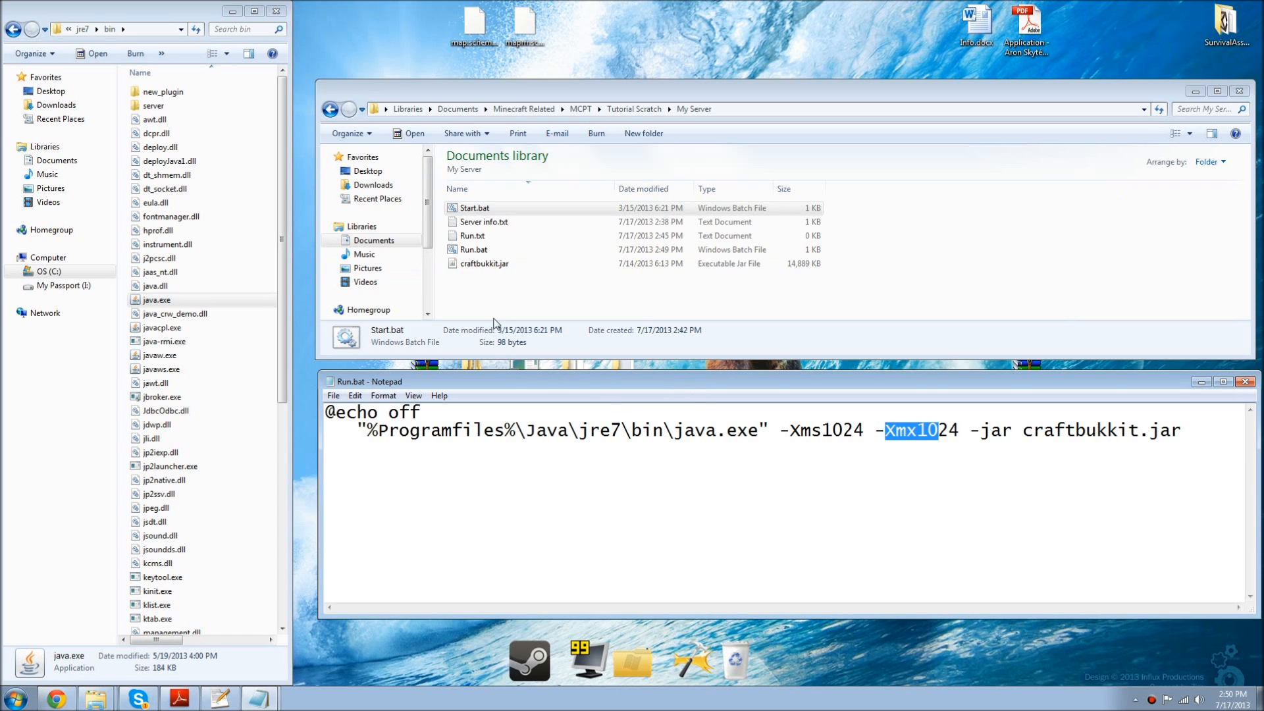
Step: Delete Run.txt from the My Server folder
left_click(480, 235)
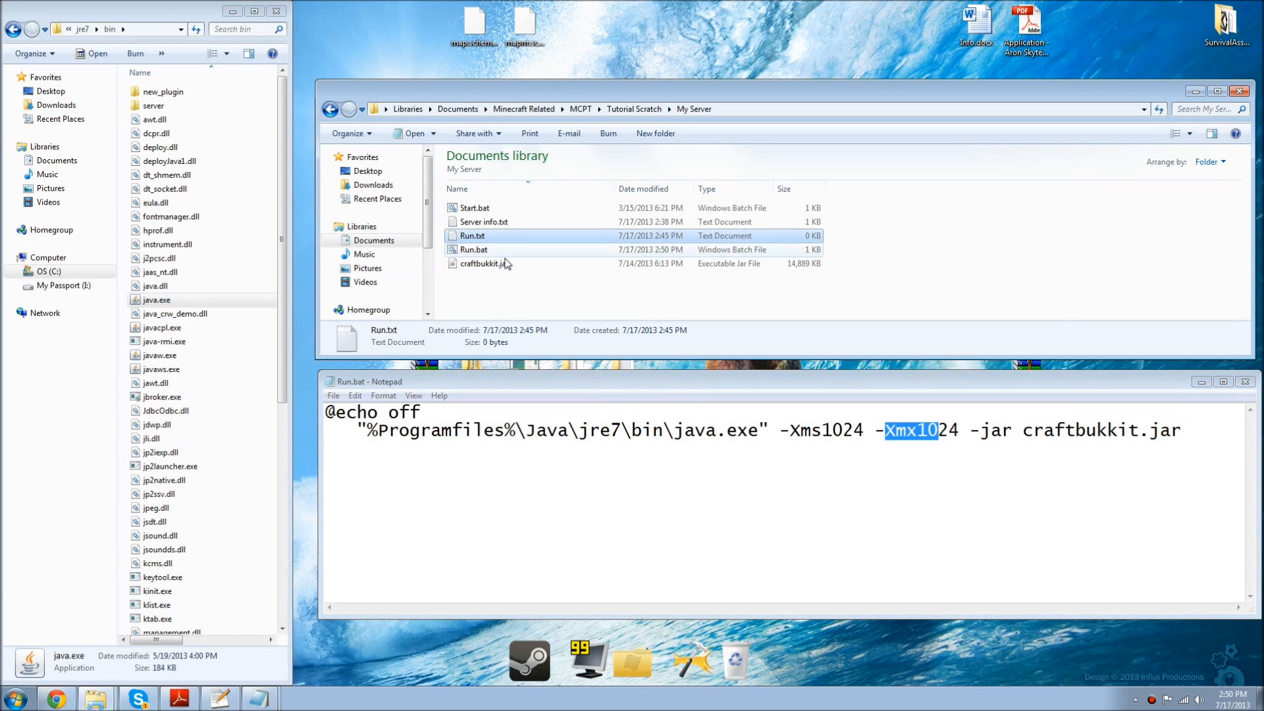
key("Delete")
key("Return")
Step: Try running Run.bat, reopen it for editing, and close the duplicate Run.bat window
double_click(470, 239)
right_click(470, 237)
left_click(502, 266)
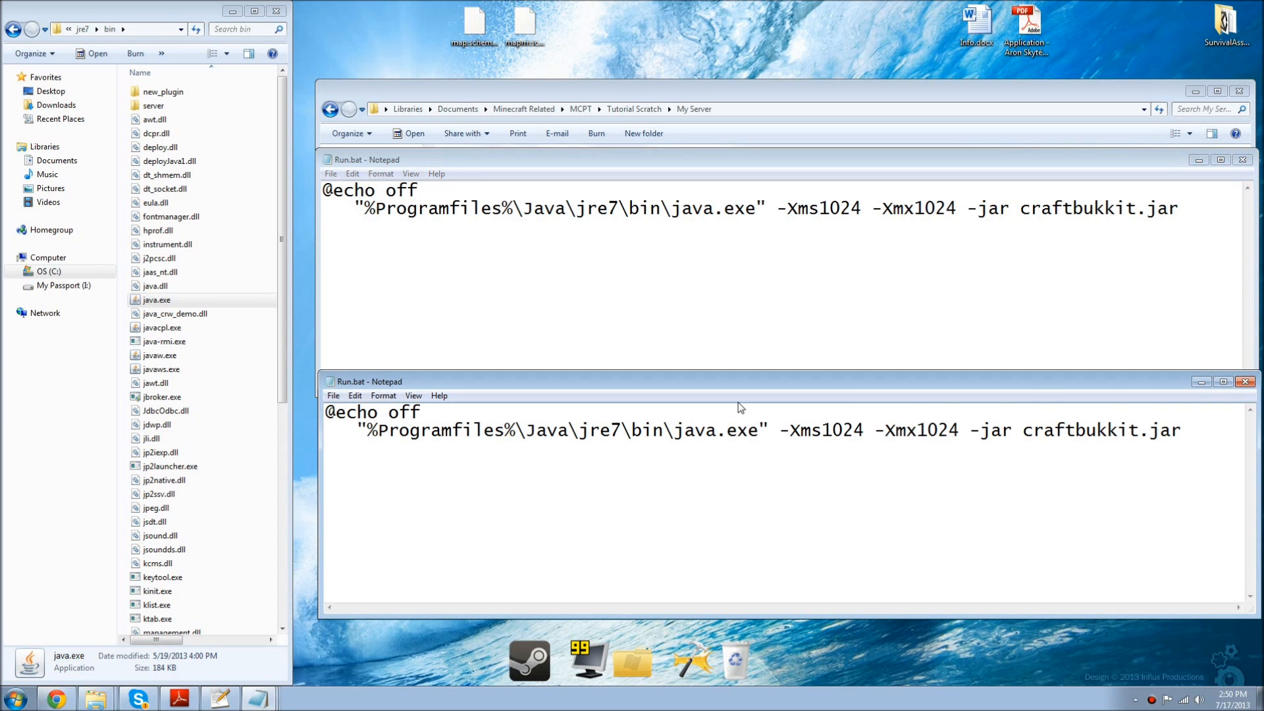
left_click(1245, 382)
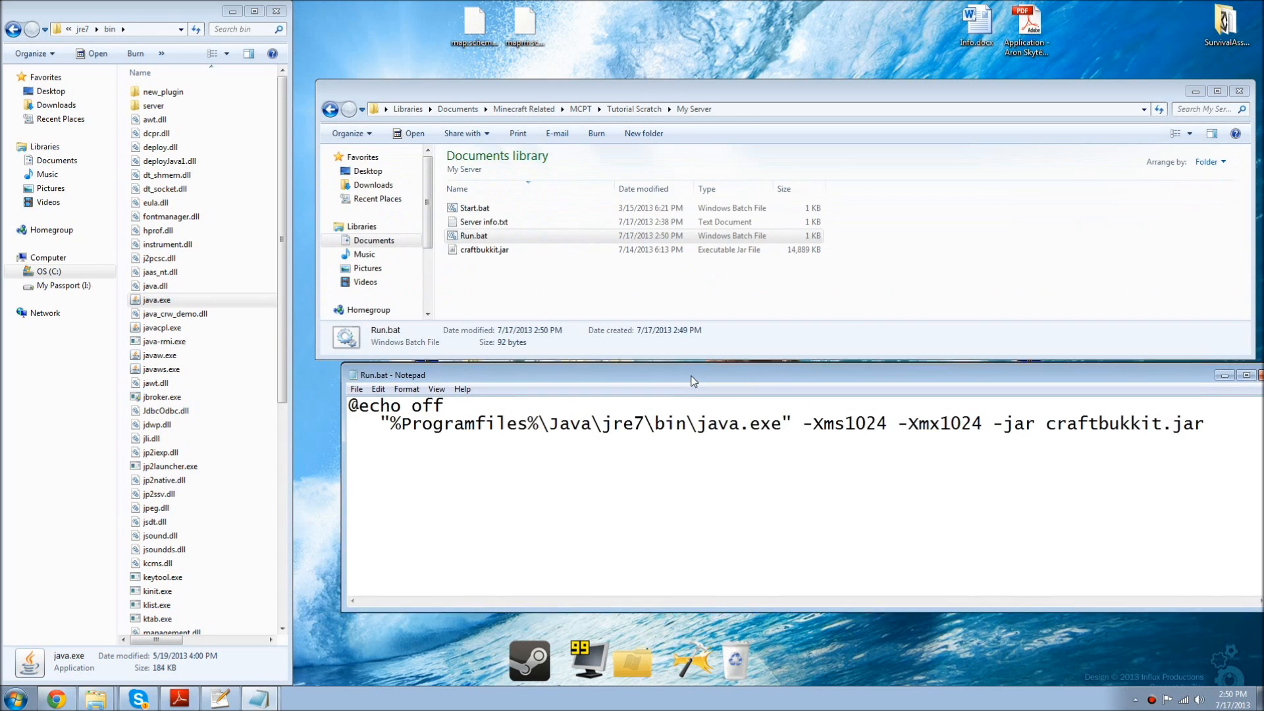
Step: Reopen Start.bat for editing and position it above Run.bat to compare their memory options
right_click(524, 211)
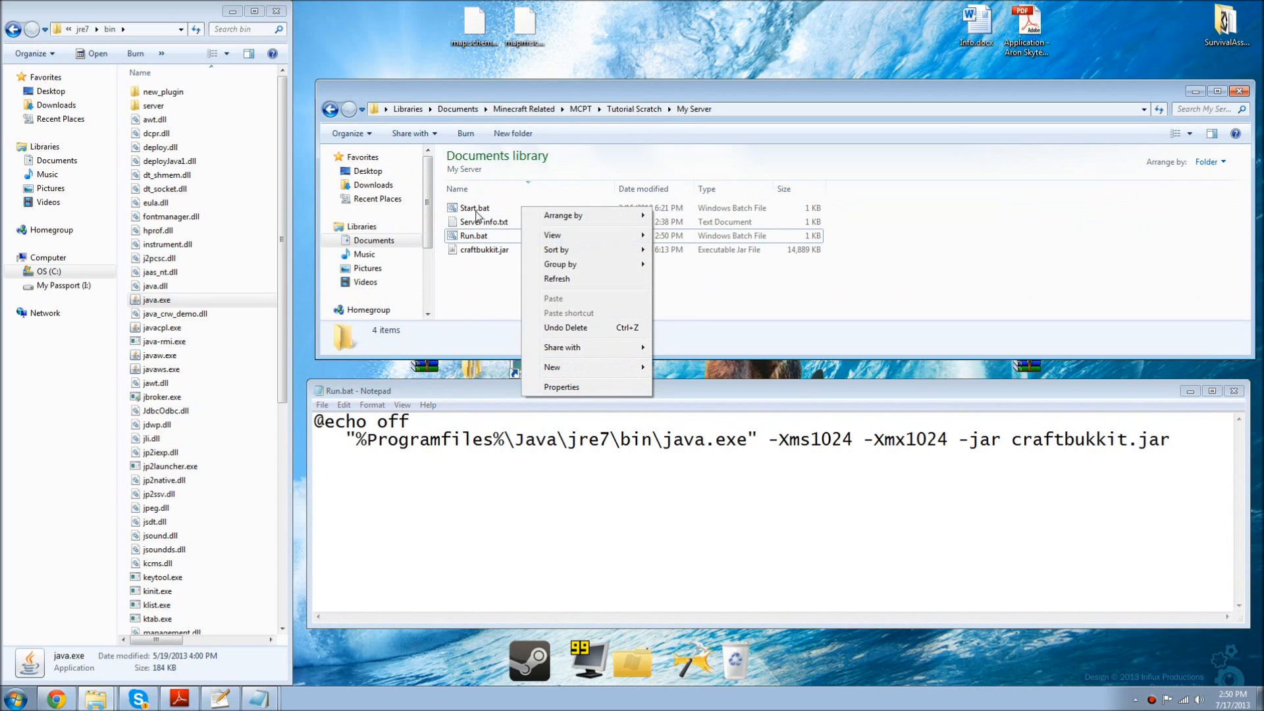
left_click(478, 209)
right_click(477, 210)
left_click(505, 234)
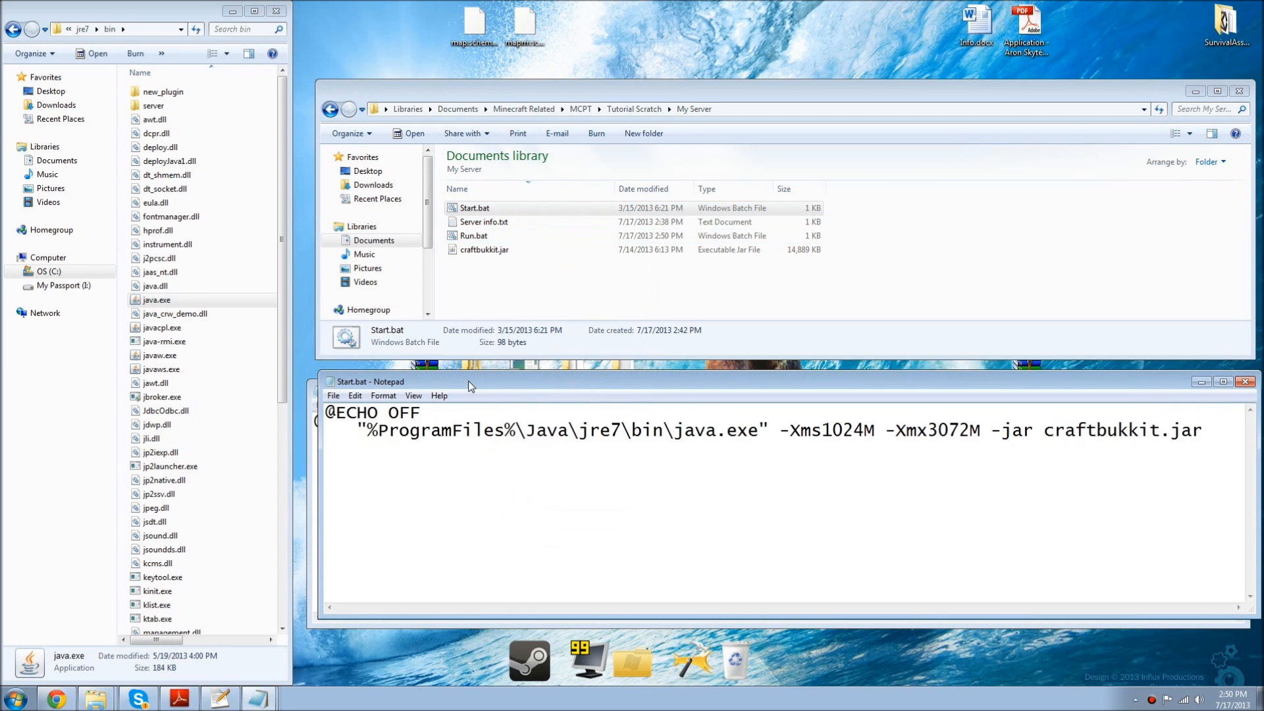
left_click_drag(466, 380, 449, 157)
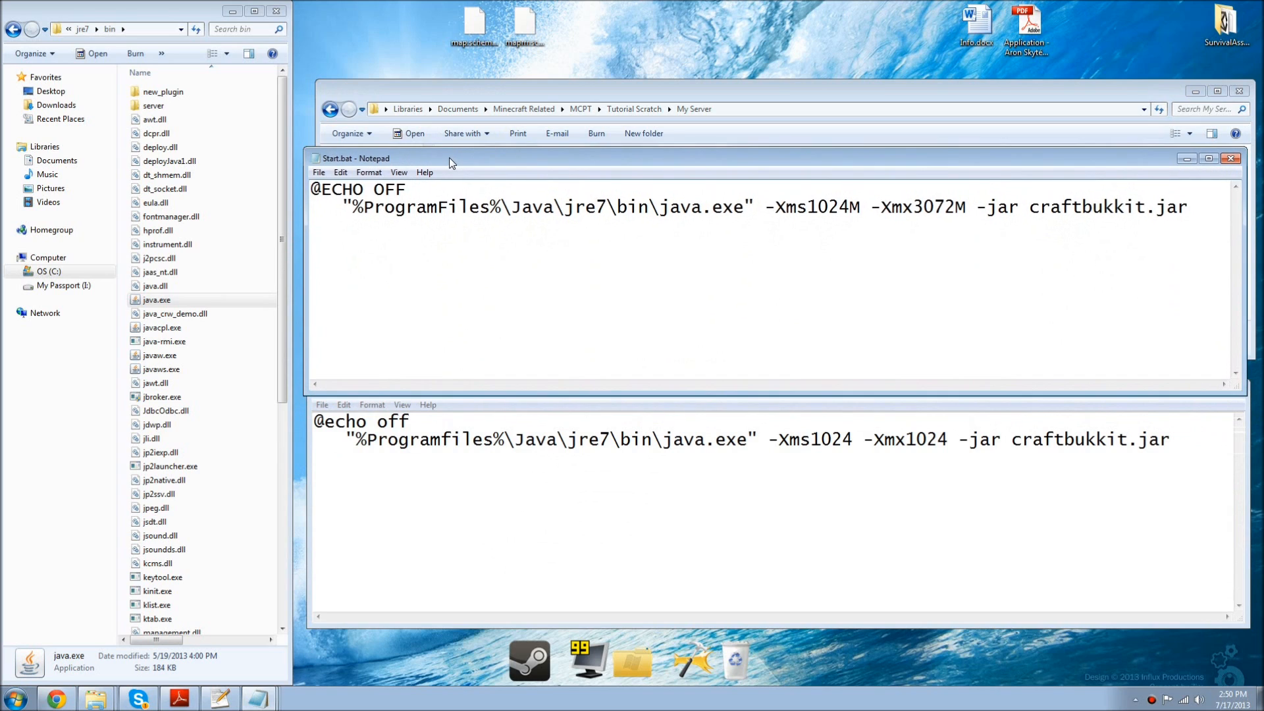
Step: Correct Run.bat to use %ProgramFiles%, -Xms1024M and -Xmx1024M, save it, and close both scripts
left_click(445, 440)
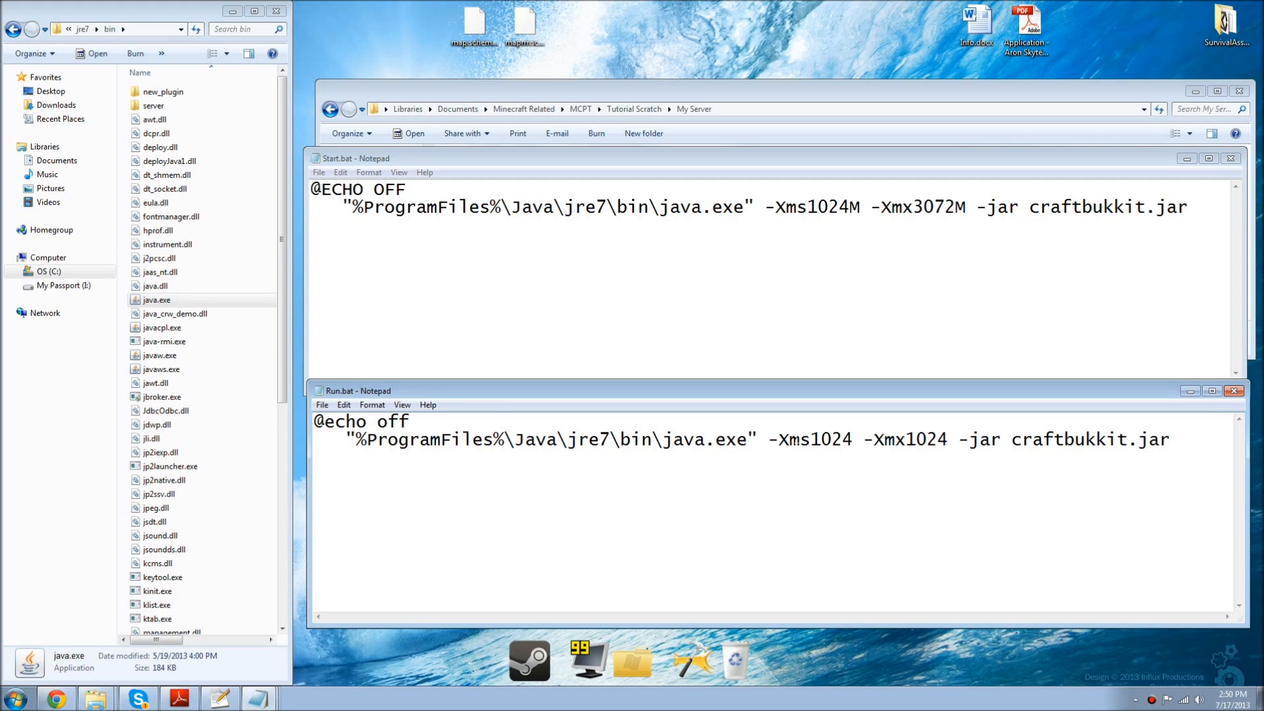
left_click(853, 440)
type("M")
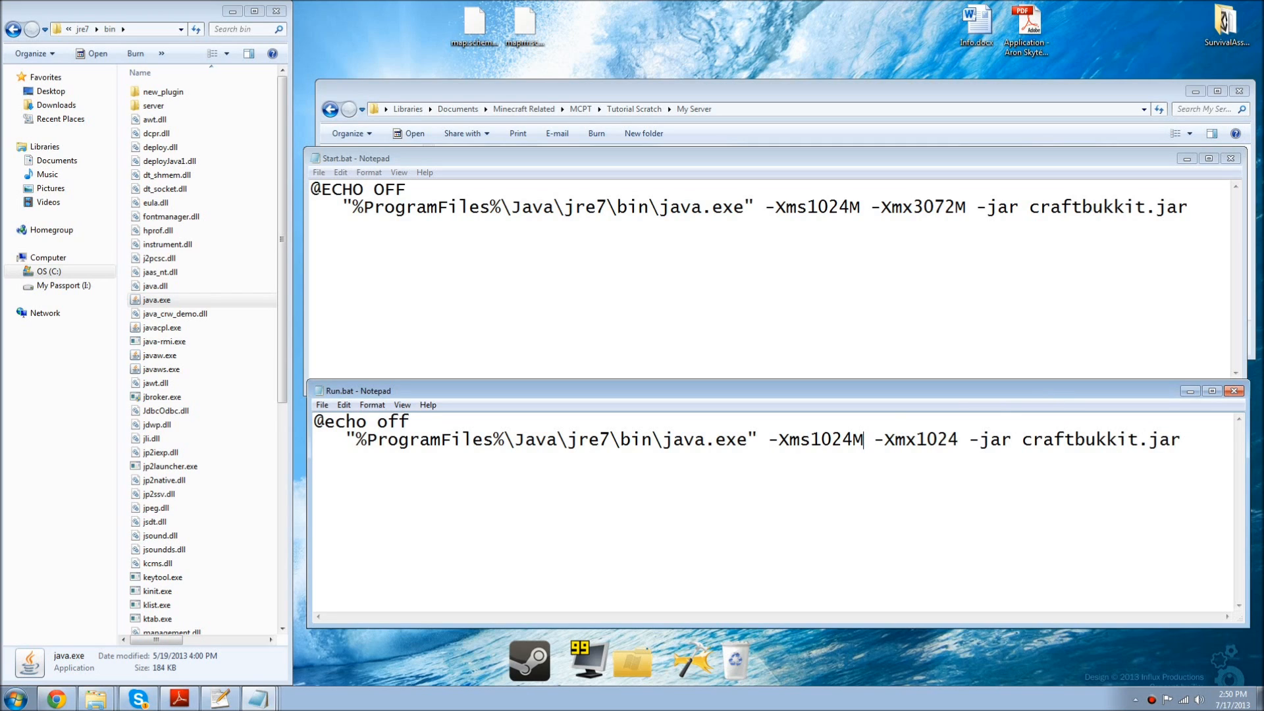
type("M")
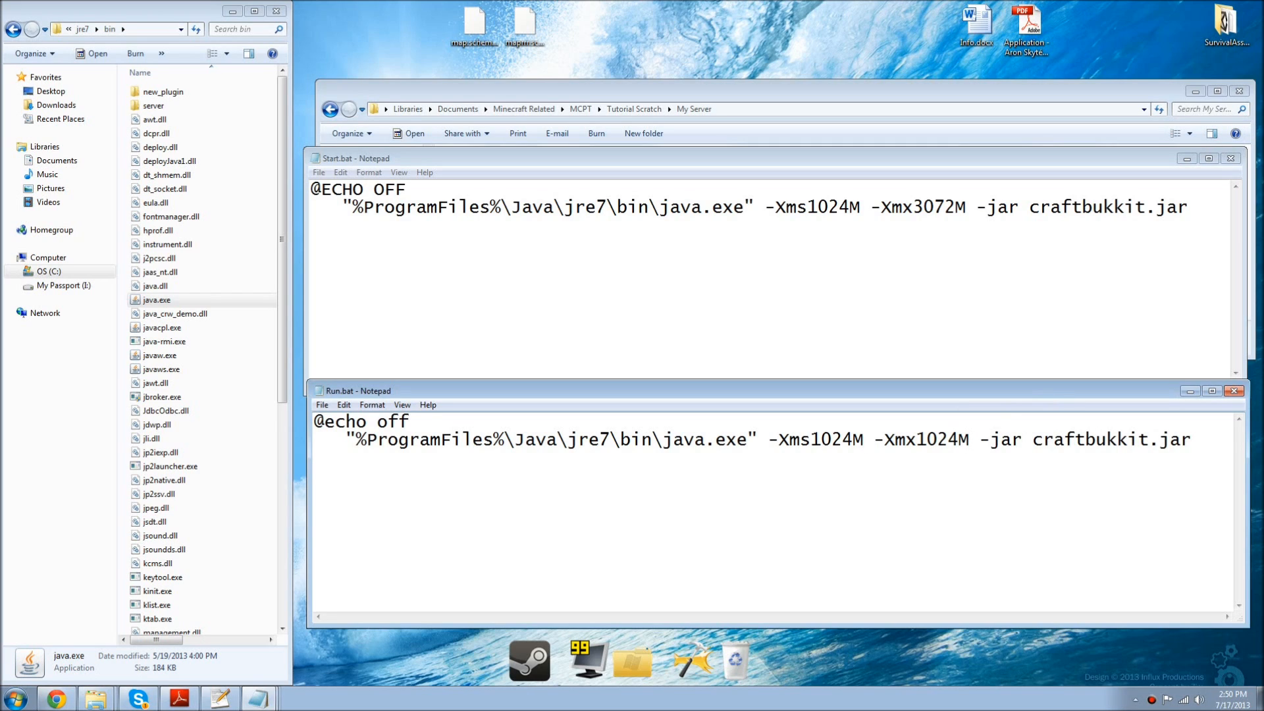
left_click(1234, 391)
left_click(1230, 159)
Step: Launch the server with Run.bat and arrange its console alongside an enlarged My Server folder window
double_click(475, 235)
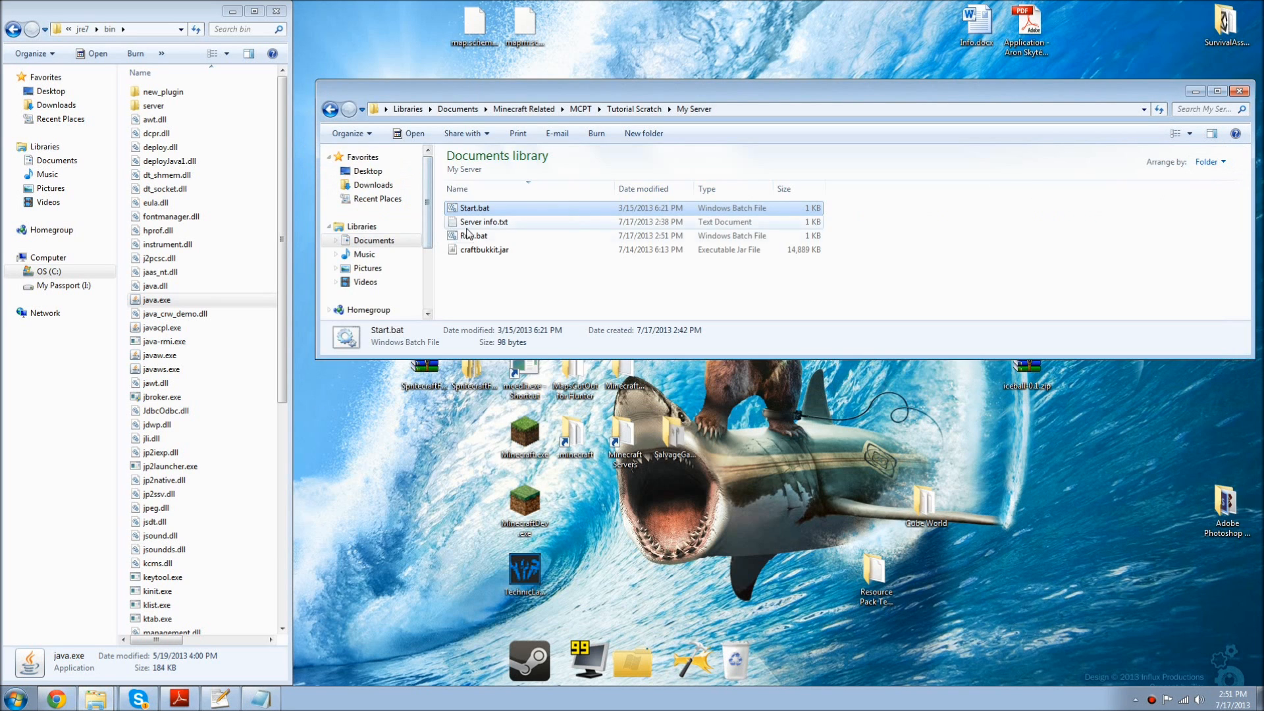
left_click_drag(286, 143, 981, 388)
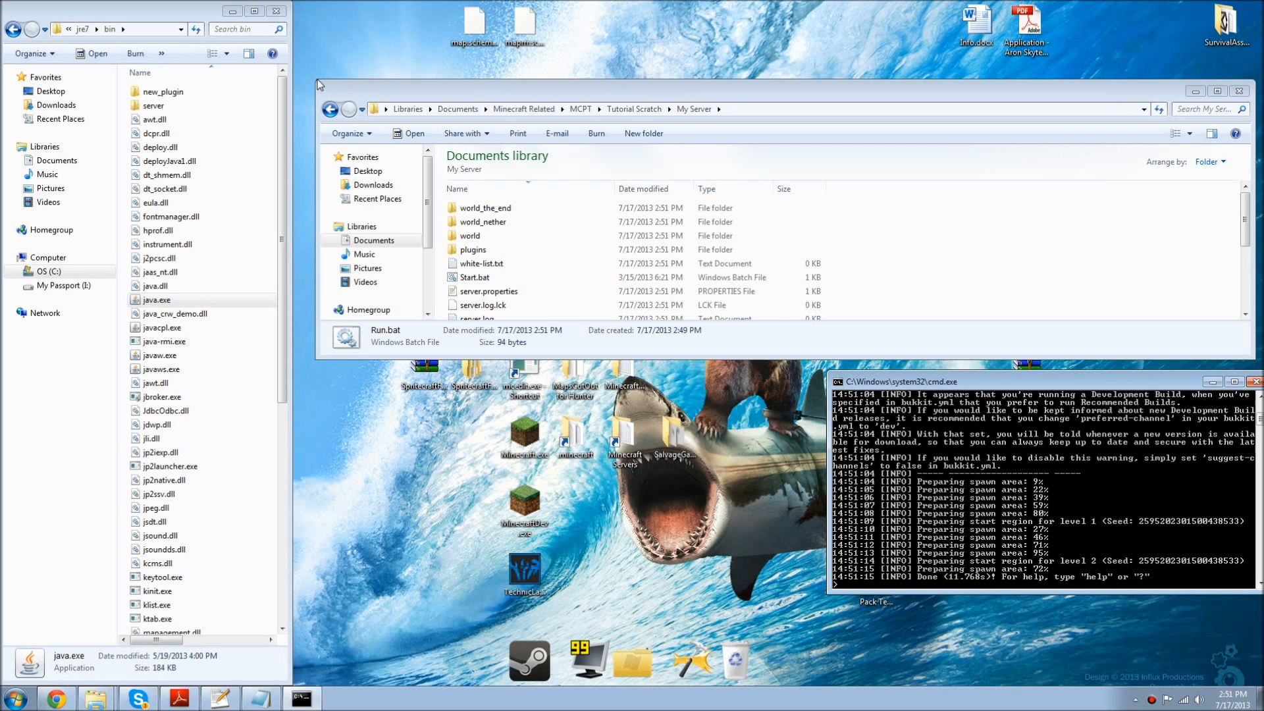
left_click_drag(317, 81, 401, 6)
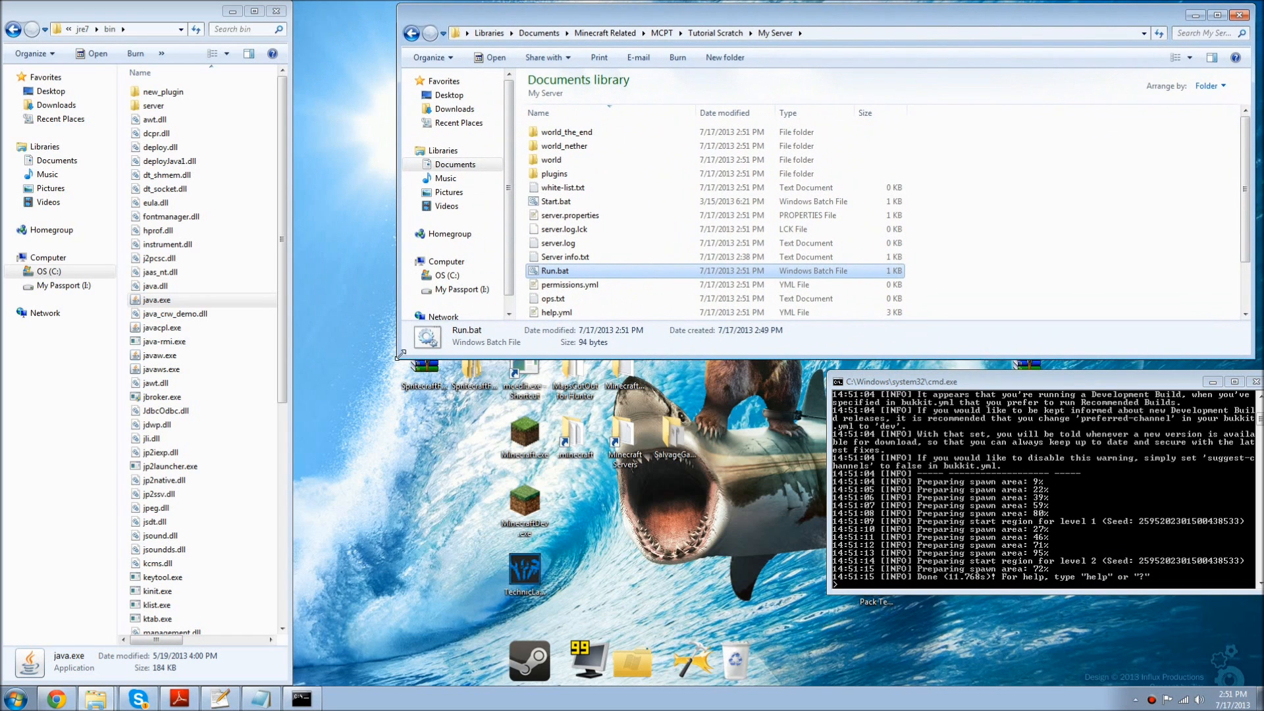
left_click_drag(399, 354, 412, 527)
left_click(967, 579)
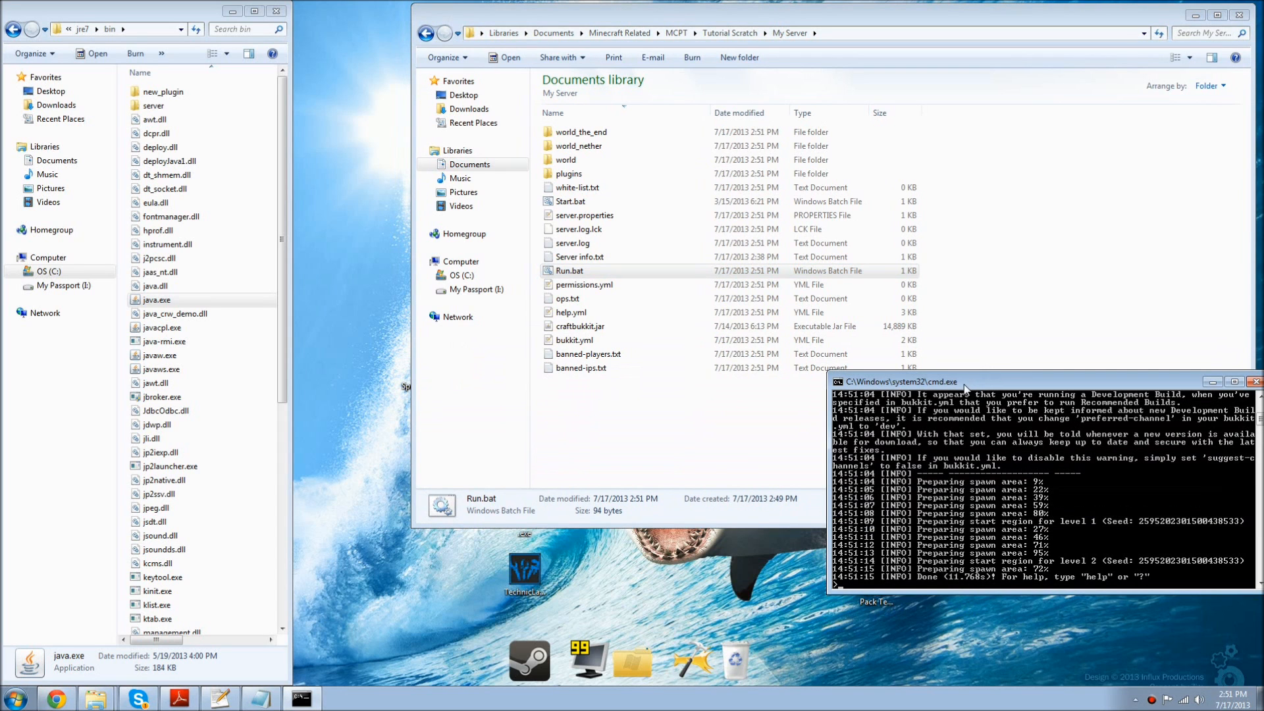
left_click_drag(936, 384, 834, 397)
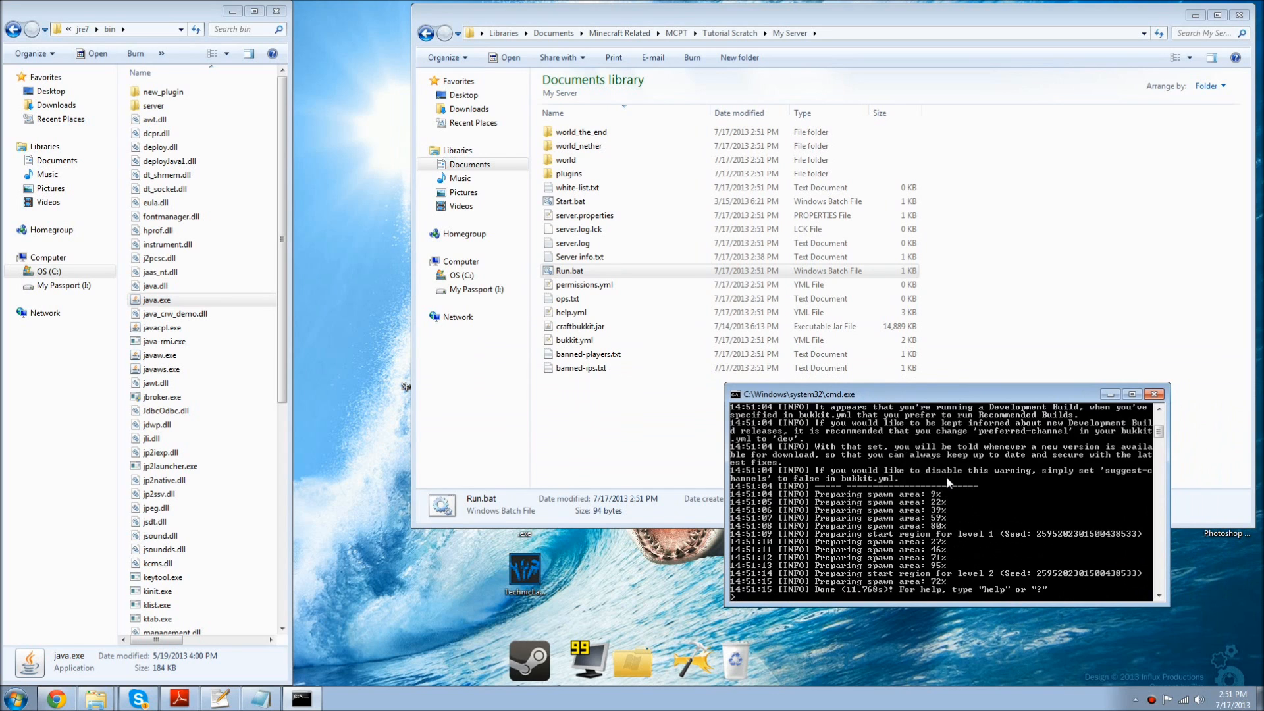
Step: Shut down the running server from its console with the stop command
scroll(942, 472, "down", 4)
scroll(951, 480, "up", 3)
type("stop")
key("Return")
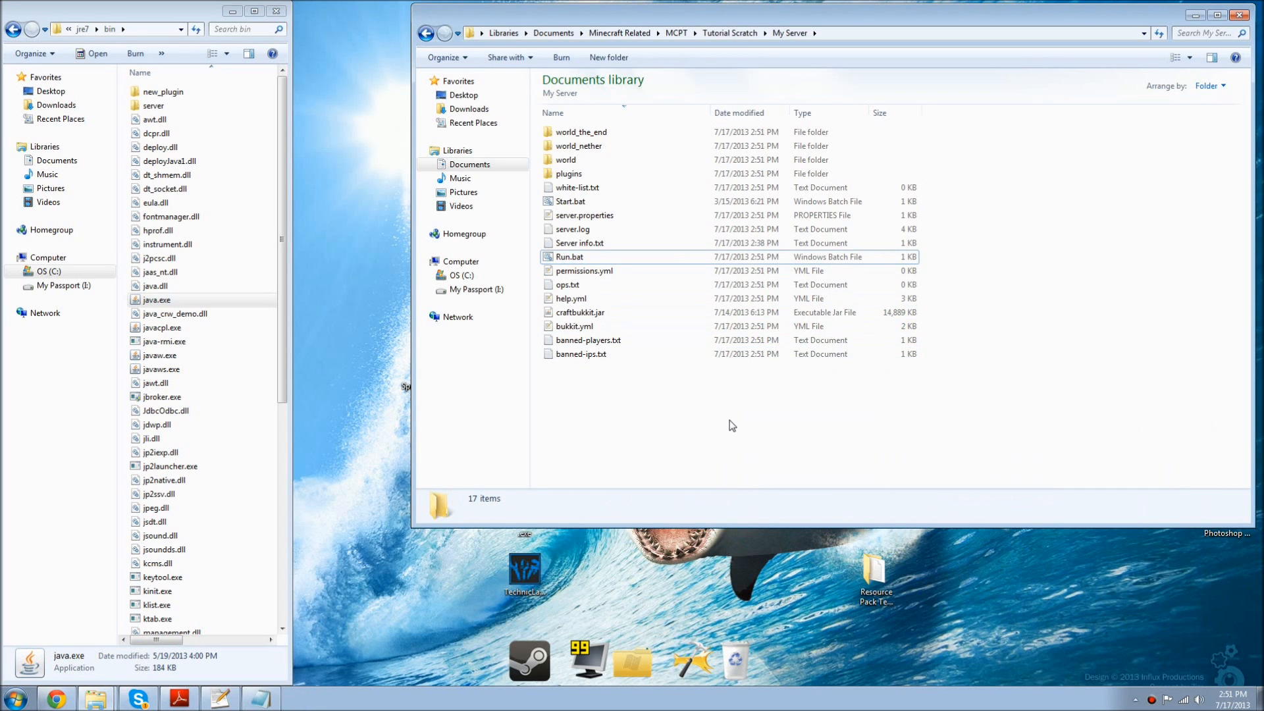
left_click_drag(987, 380, 584, 124)
left_click(976, 269)
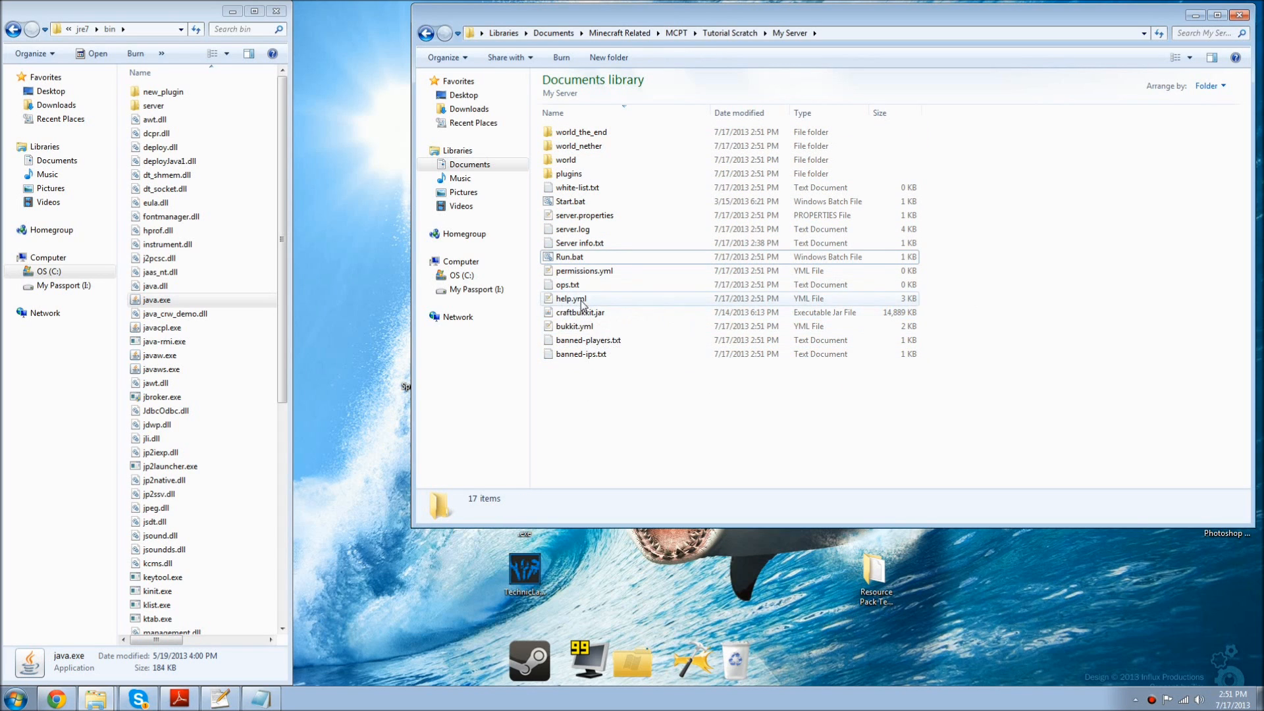
left_click(593, 218)
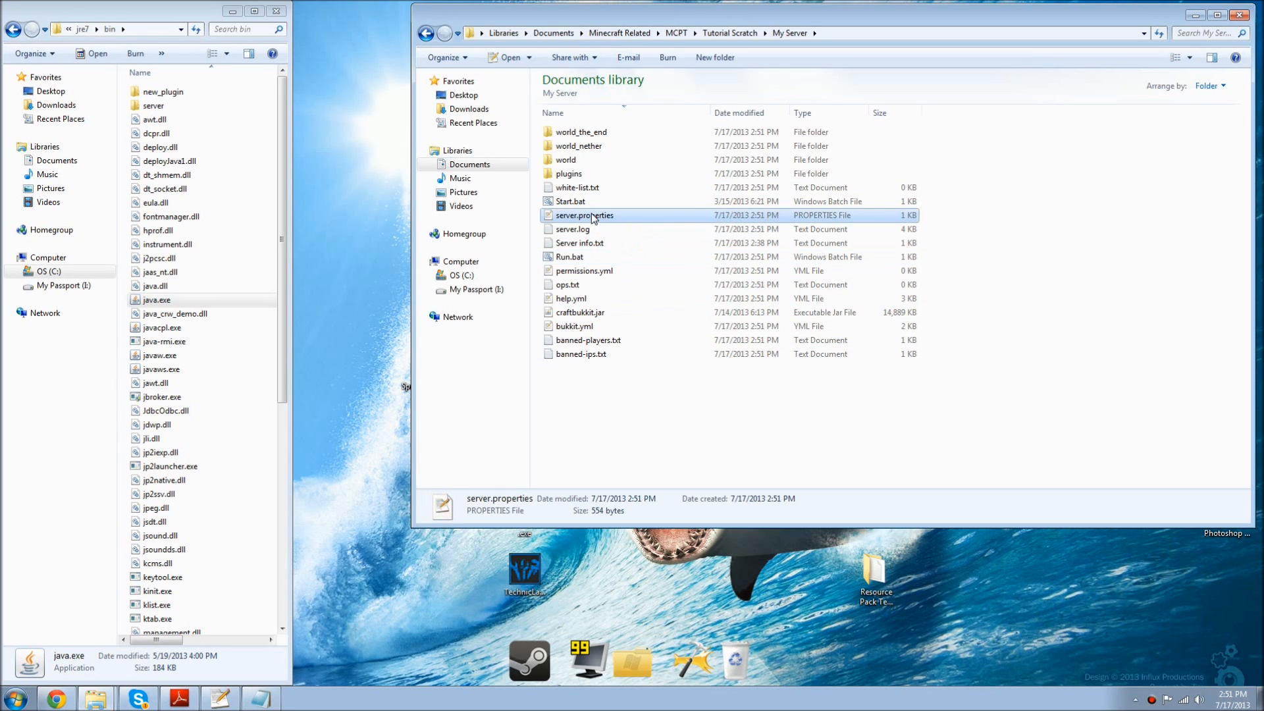
left_click(570, 243)
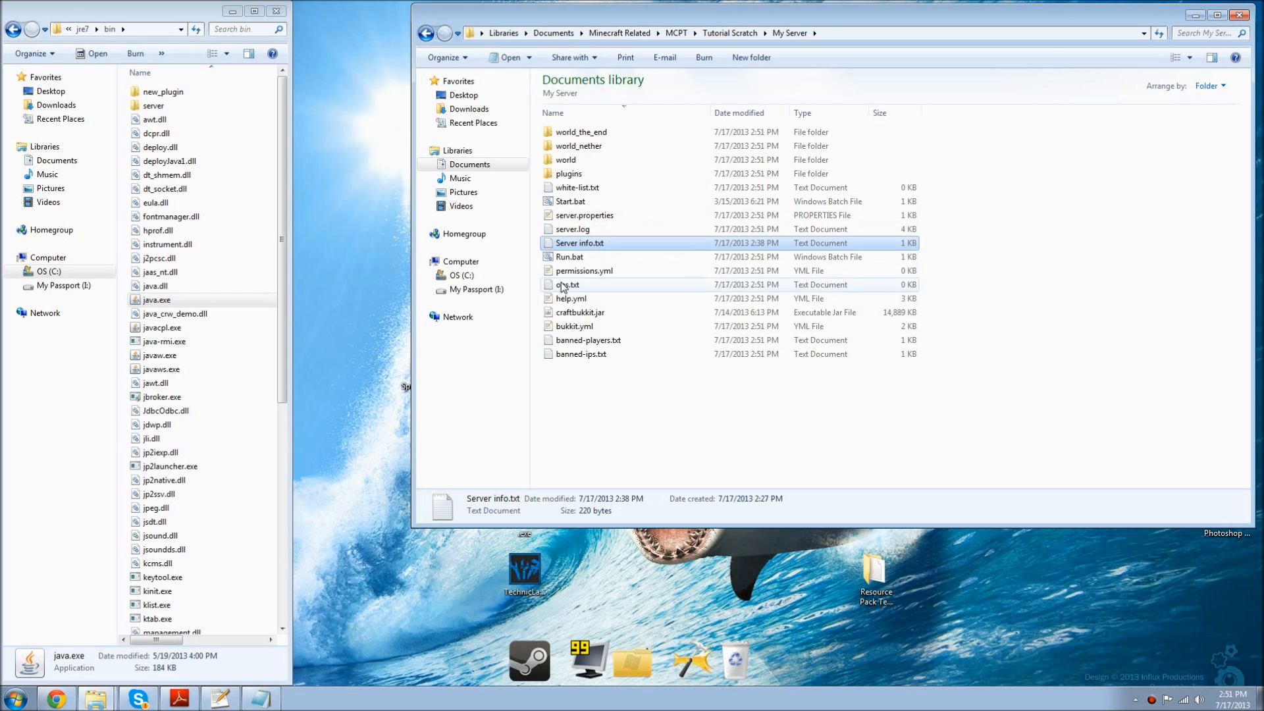
Step: Delete Start.bat from the My Server folder
left_click(560, 205)
key("Delete")
key("Return")
Step: Look inside the server's plugins folder and return to the My Server folder
double_click(614, 175)
left_click_drag(674, 338, 624, 153)
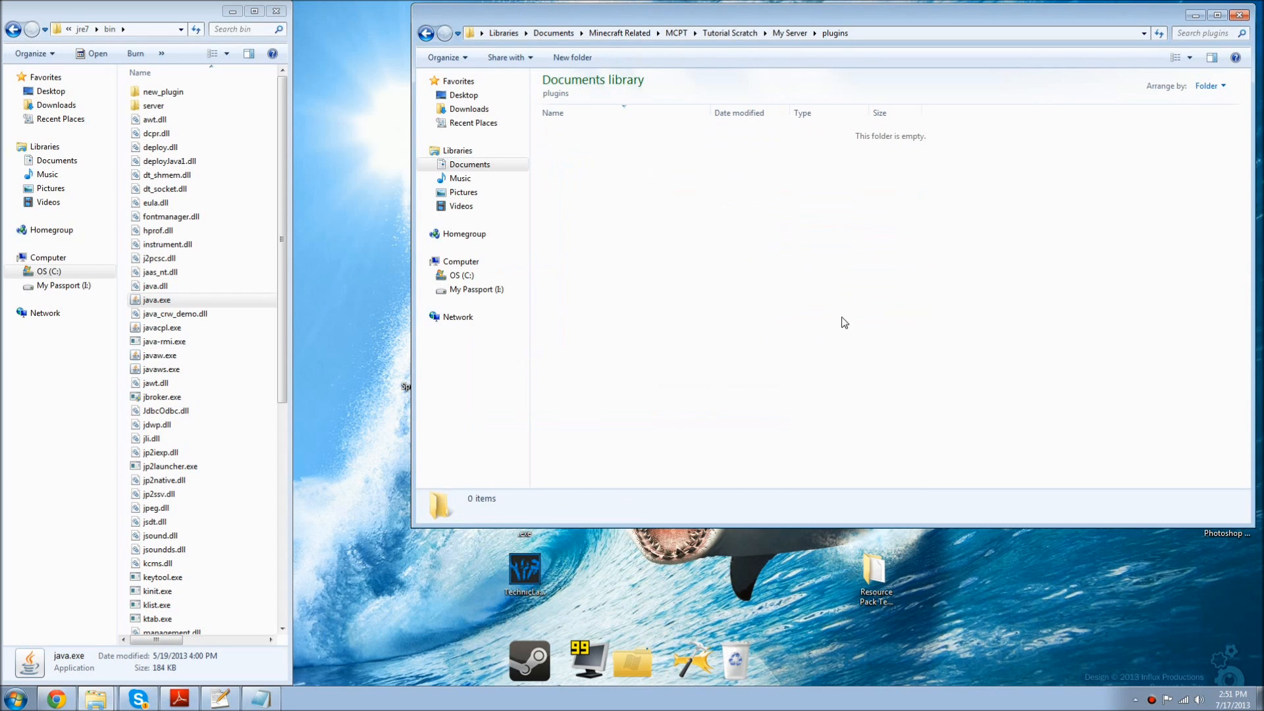
left_click(787, 33)
Step: Open help.yml, look through its example help topics, and close the editor
double_click(571, 285)
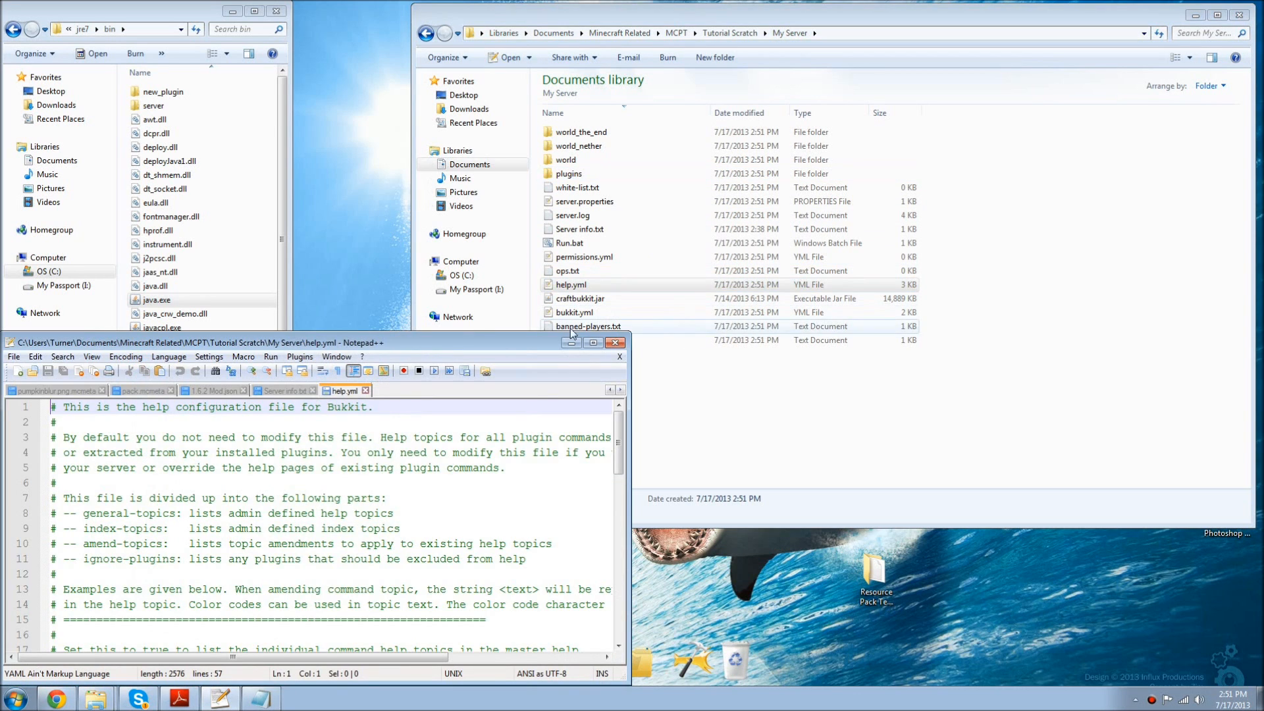
scroll(632, 366, "down", 6)
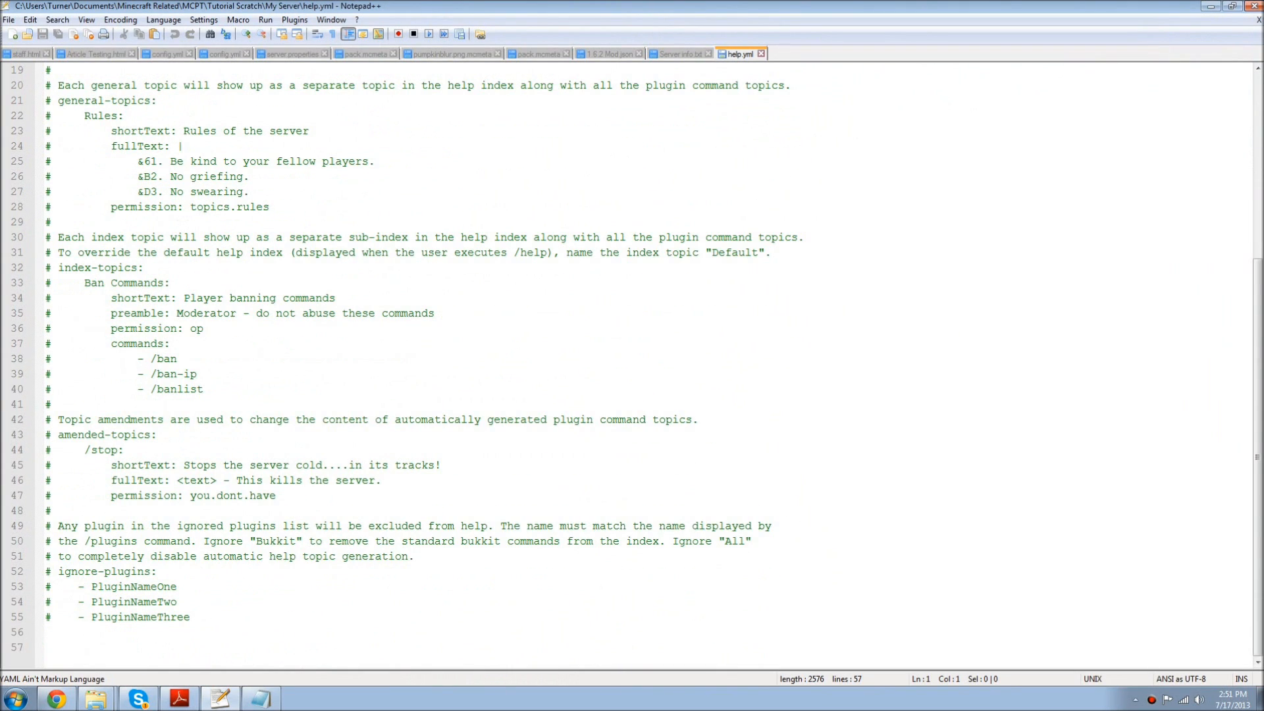
left_click(1255, 6)
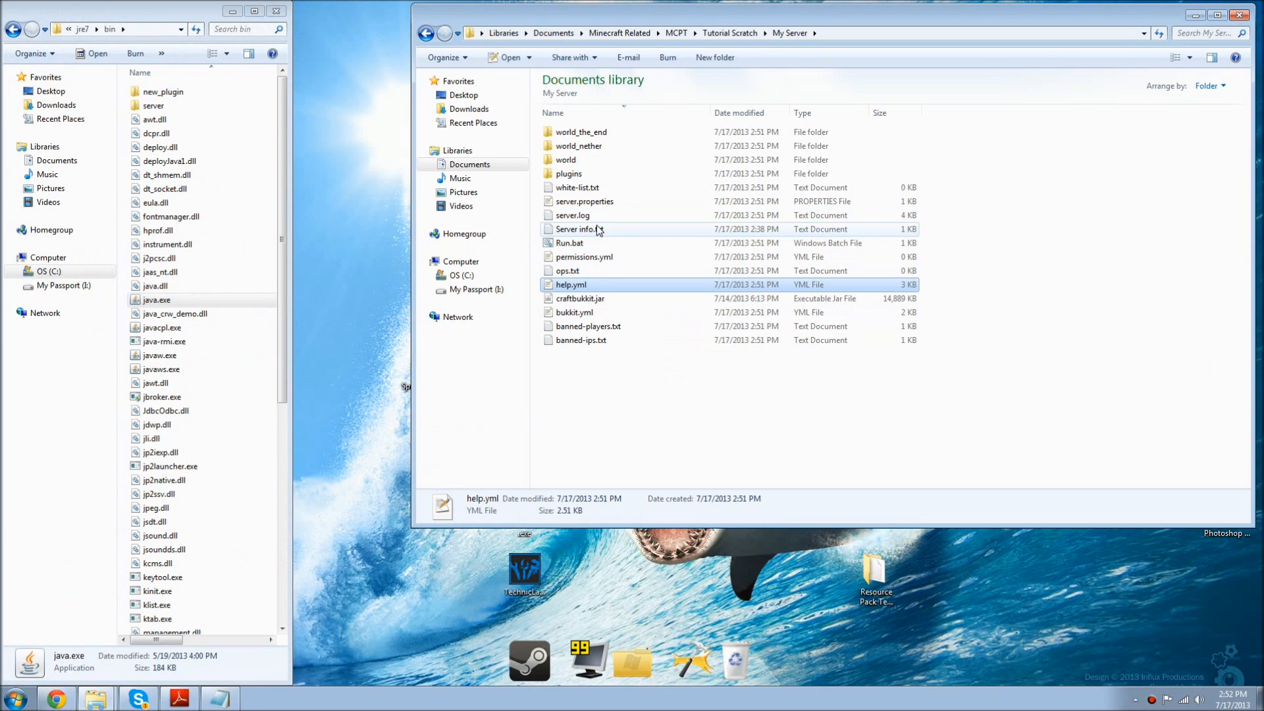
Step: Open permissions.yml to check its contents, dismiss the plugin update offer, and close the editor
double_click(588, 255)
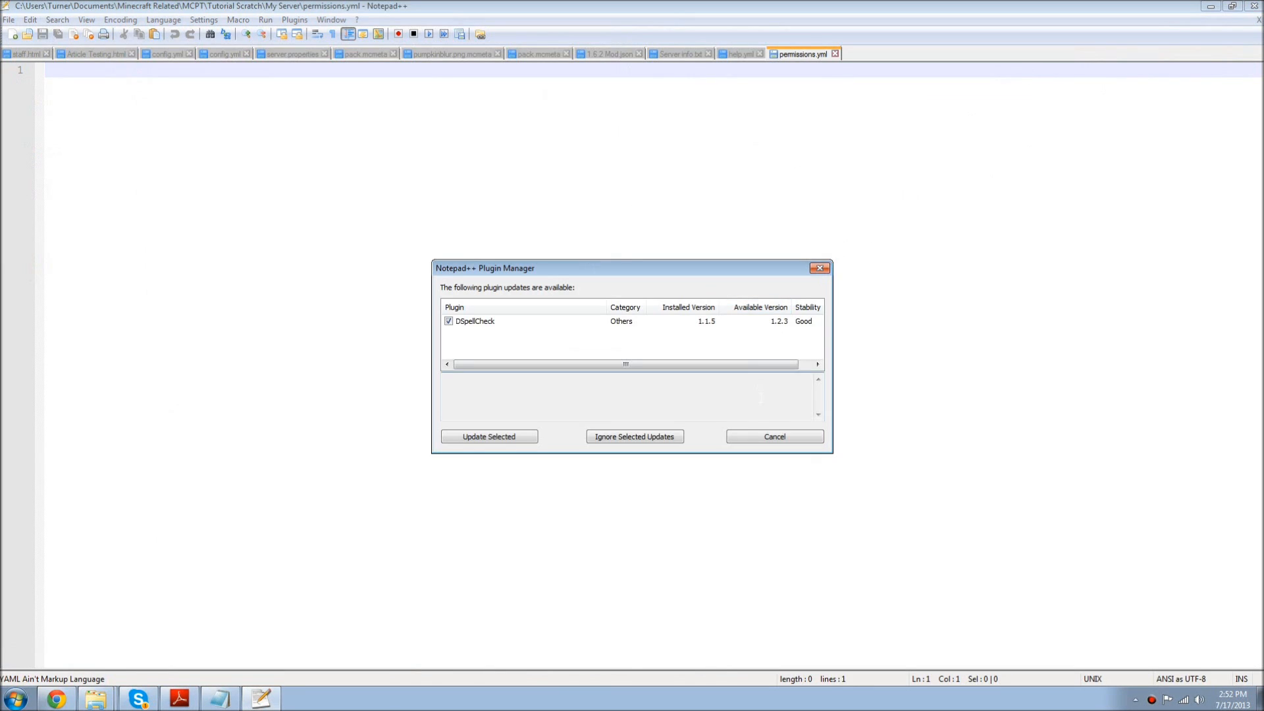
left_click(774, 437)
left_click(1254, 6)
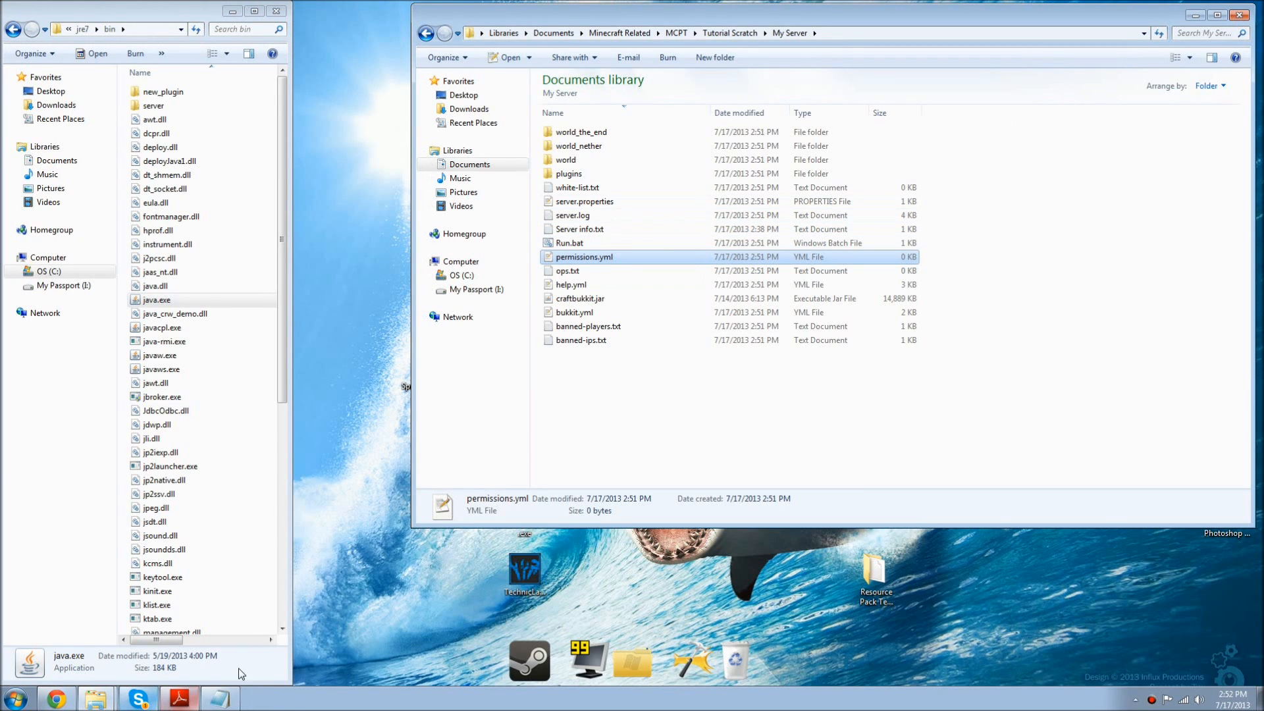
Step: Enter the operator's Minecraft username in ops.txt, save the file, and close it
double_click(563, 274)
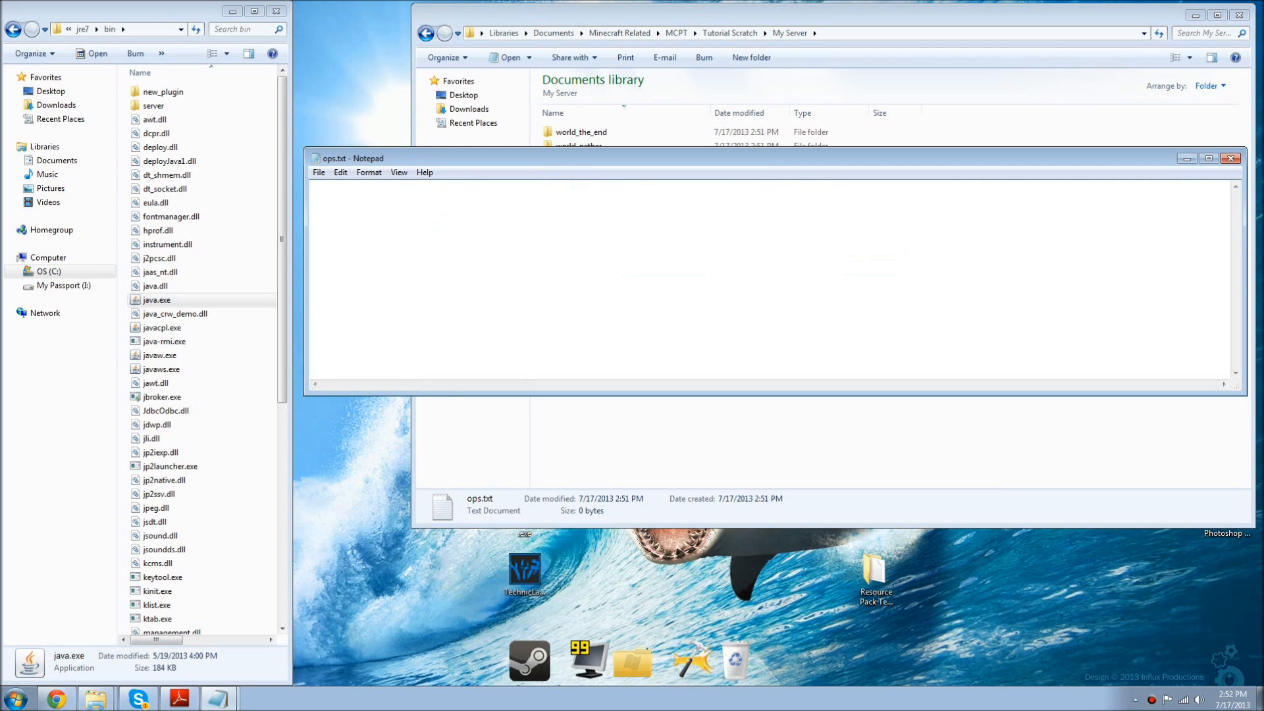
type("Magicman902")
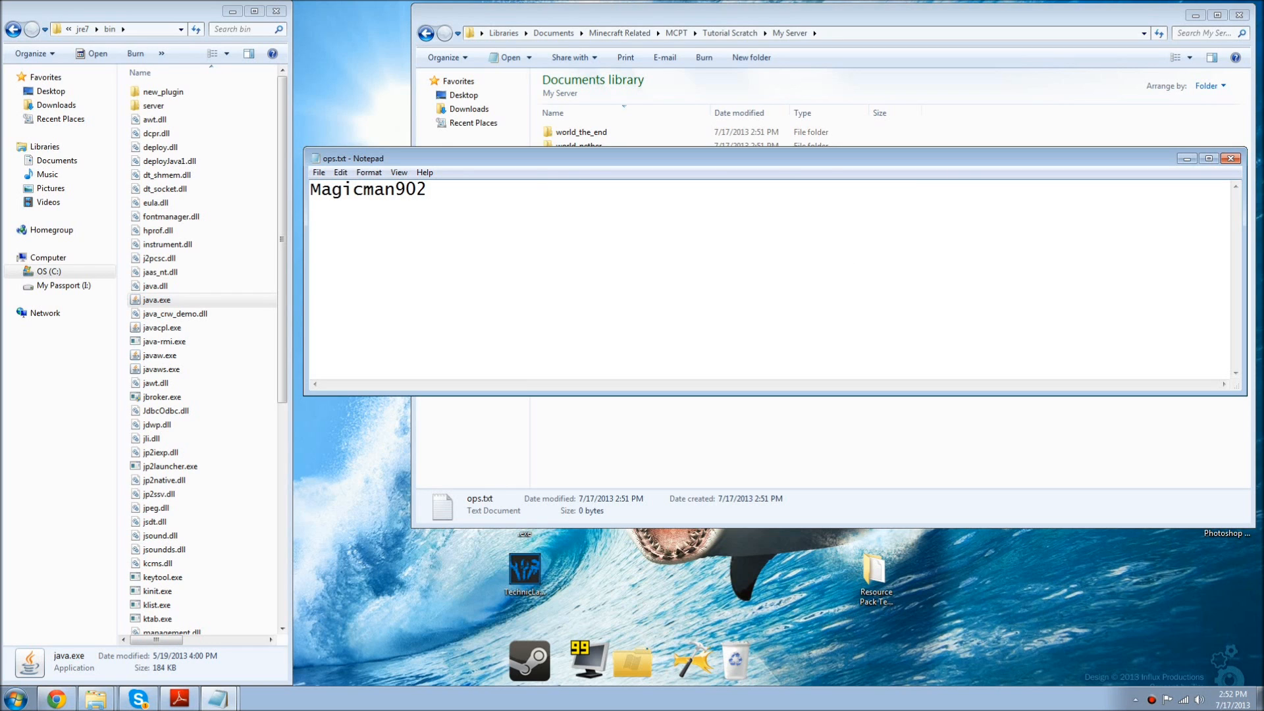
key("ctrl+s")
left_click(1230, 158)
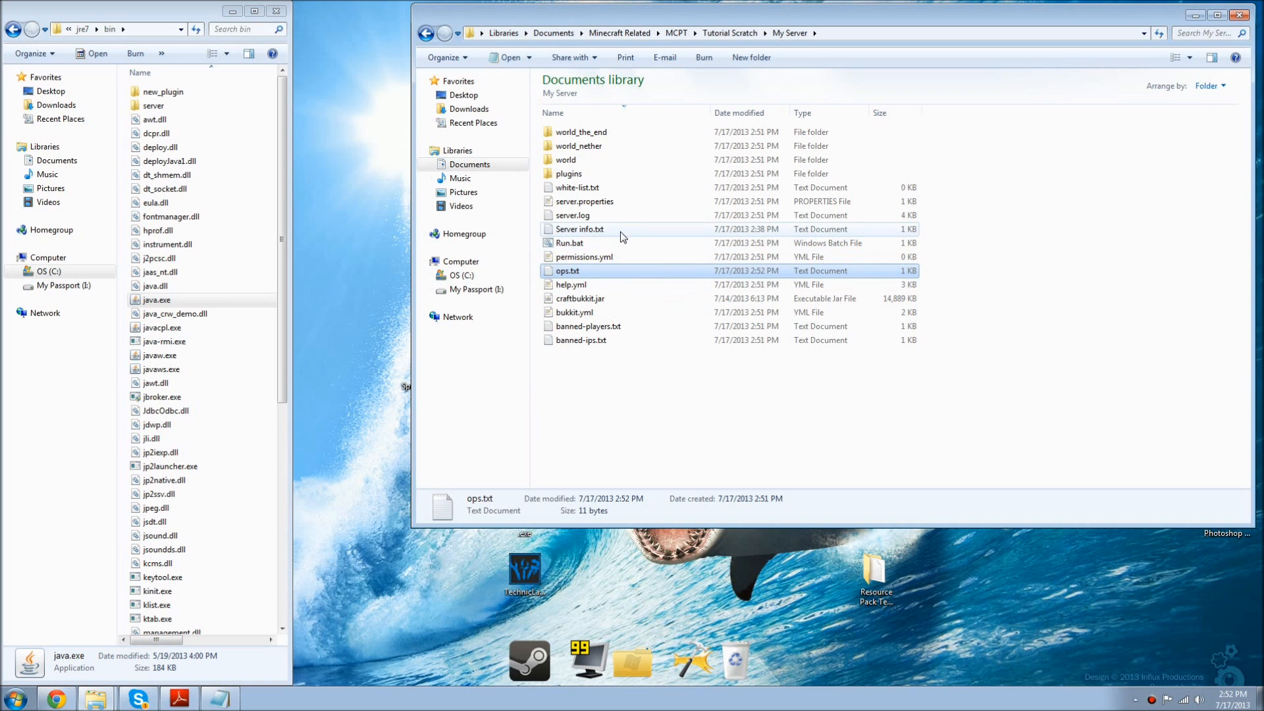
Step: Open server.log in Notepad to view the server's log entries and close it
double_click(574, 216)
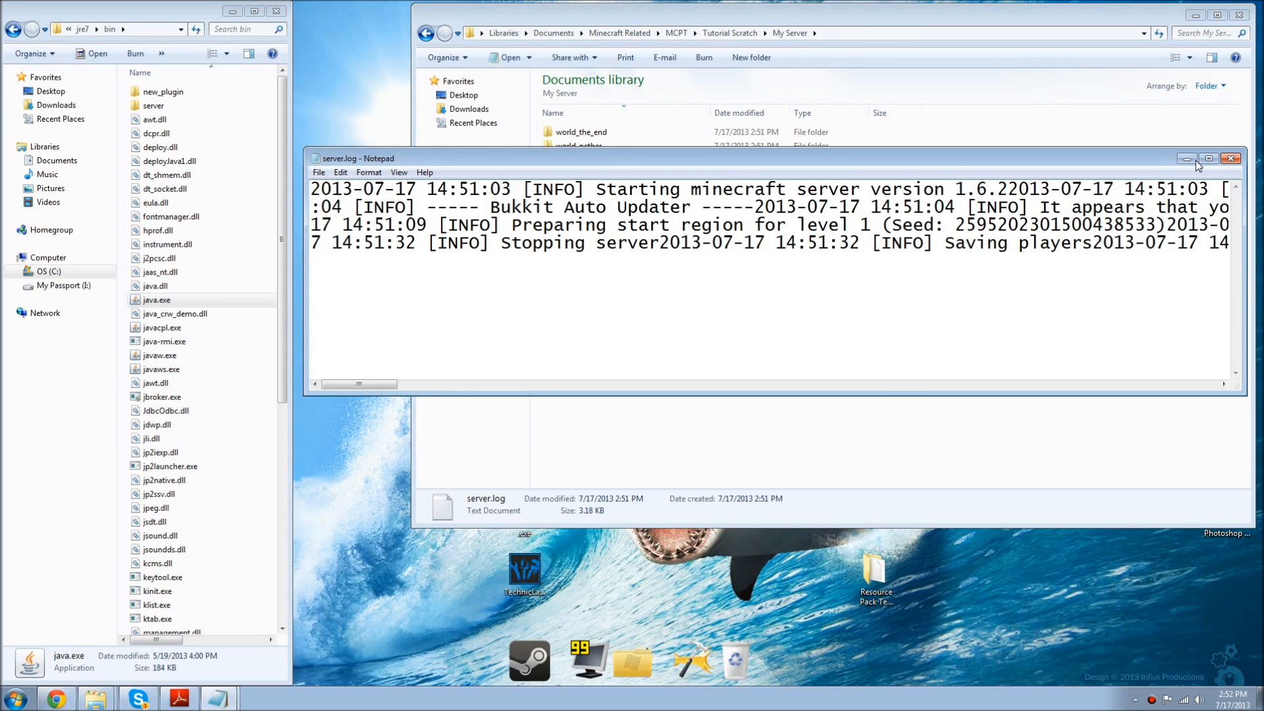
left_click(1201, 160)
left_click(1254, 6)
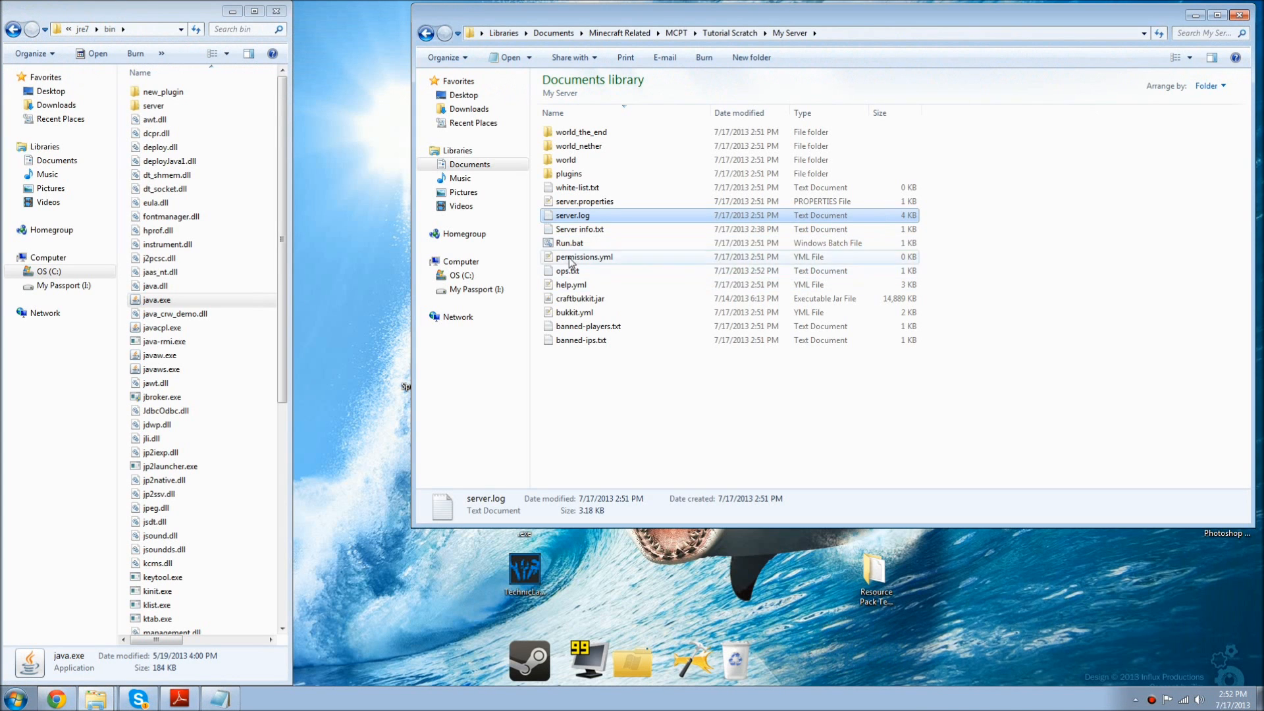
Step: Open server.log in Notepad++ and examine the server's startup and shutdown entries
right_click(560, 214)
left_click(613, 248)
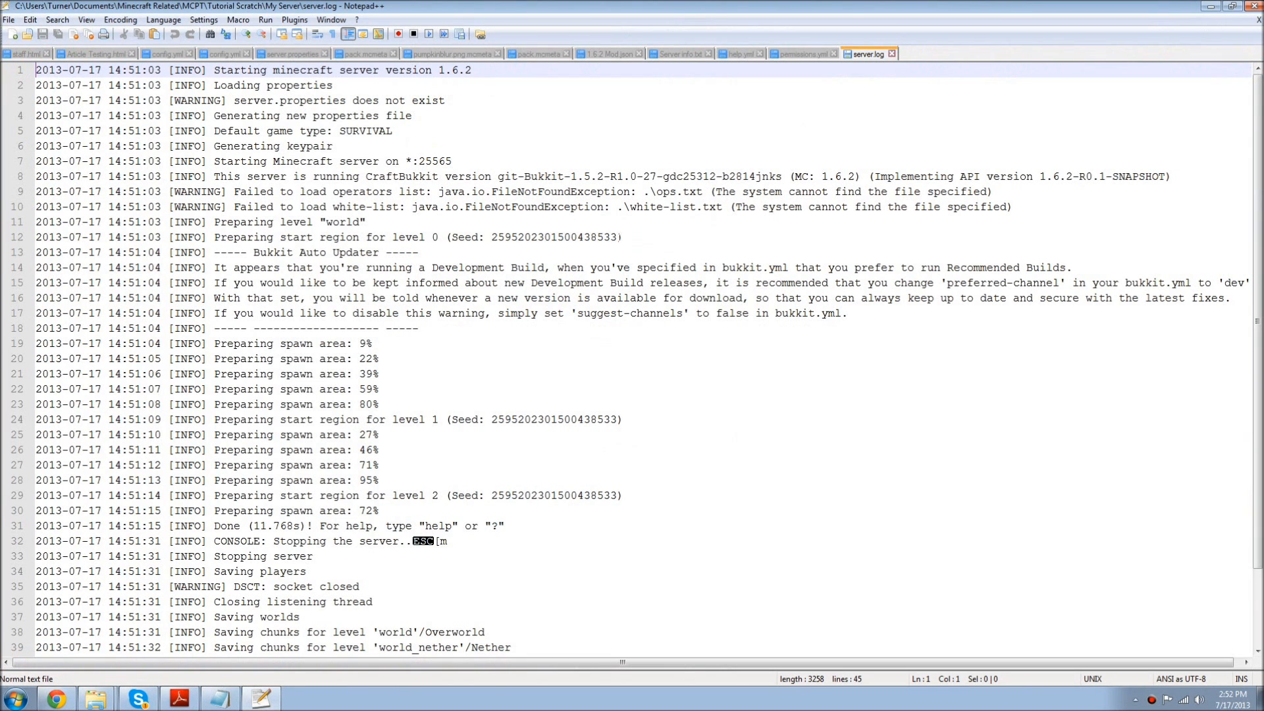
left_click_drag(606, 467, 633, 237)
left_click(501, 542)
left_click(461, 556)
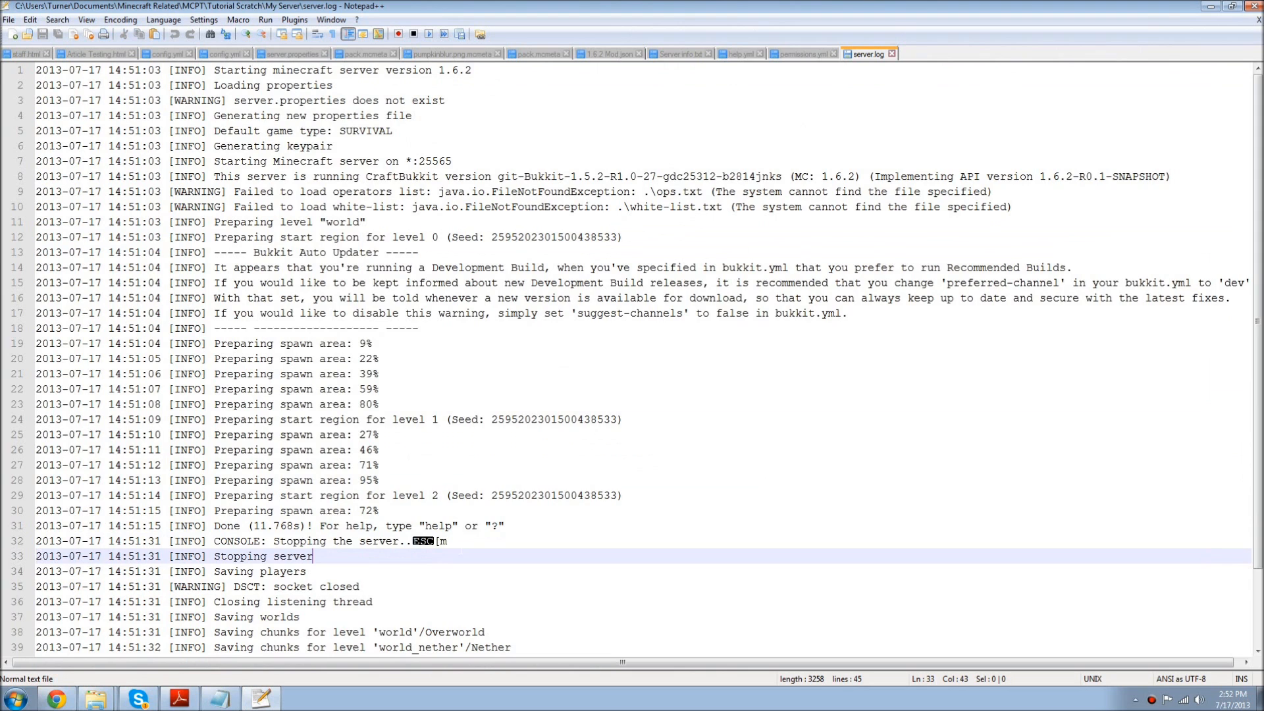
scroll(632, 355, "down", 2)
scroll(632, 356, "up", 2)
Step: Close all open files in Notepad++, including the old configs, Server info.txt and server.log, and exit the editor
left_click(47, 54)
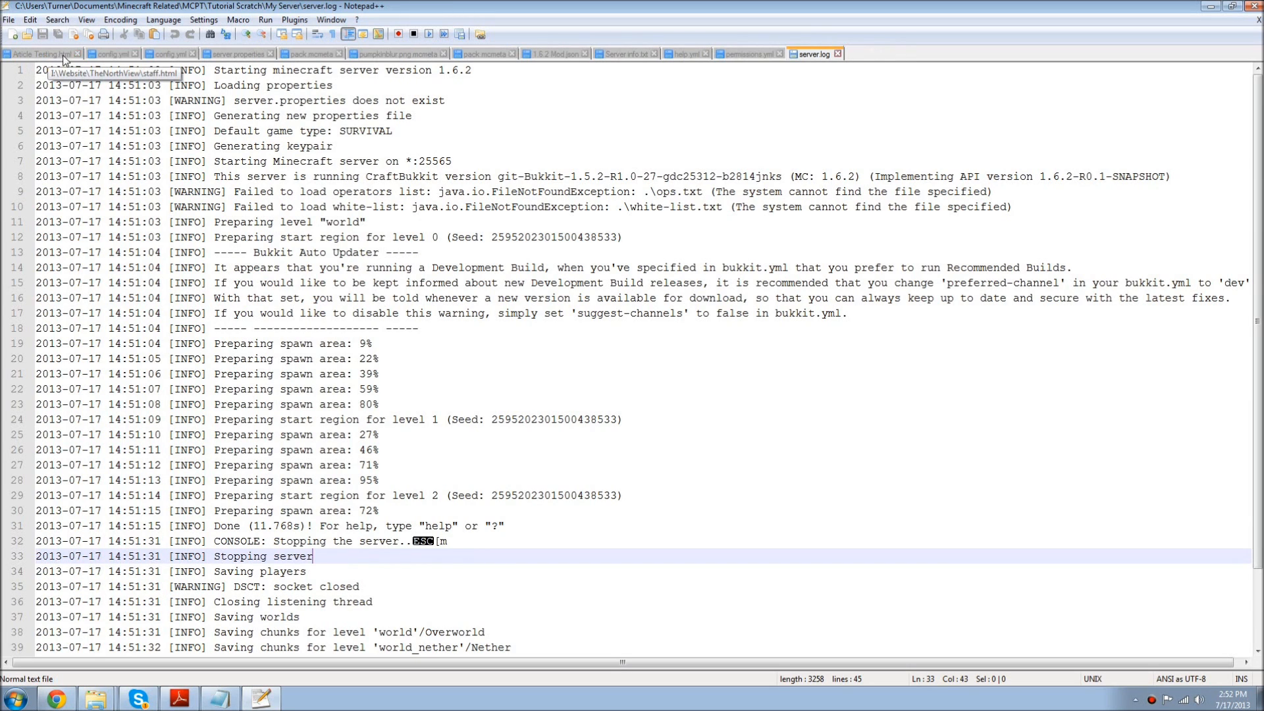
left_click(77, 54)
left_click(50, 54)
left_click(50, 54)
left_click(72, 54)
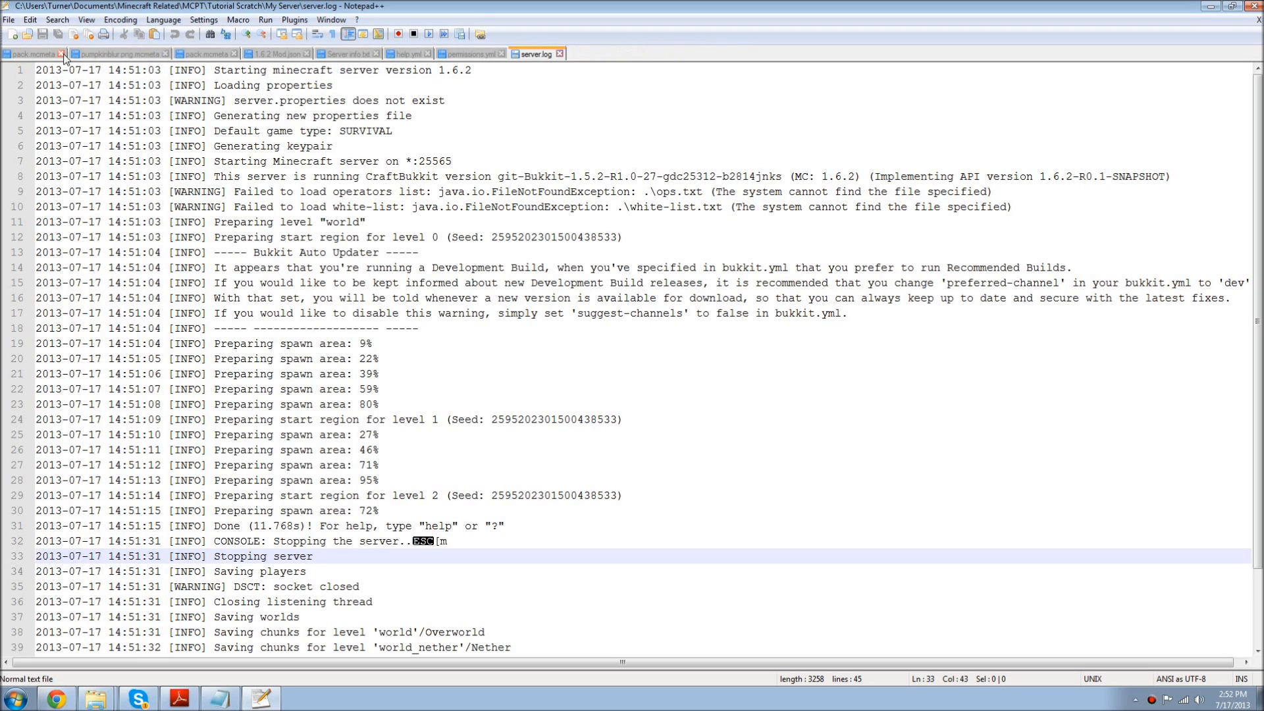
middle_click(74, 55)
middle_click(97, 56)
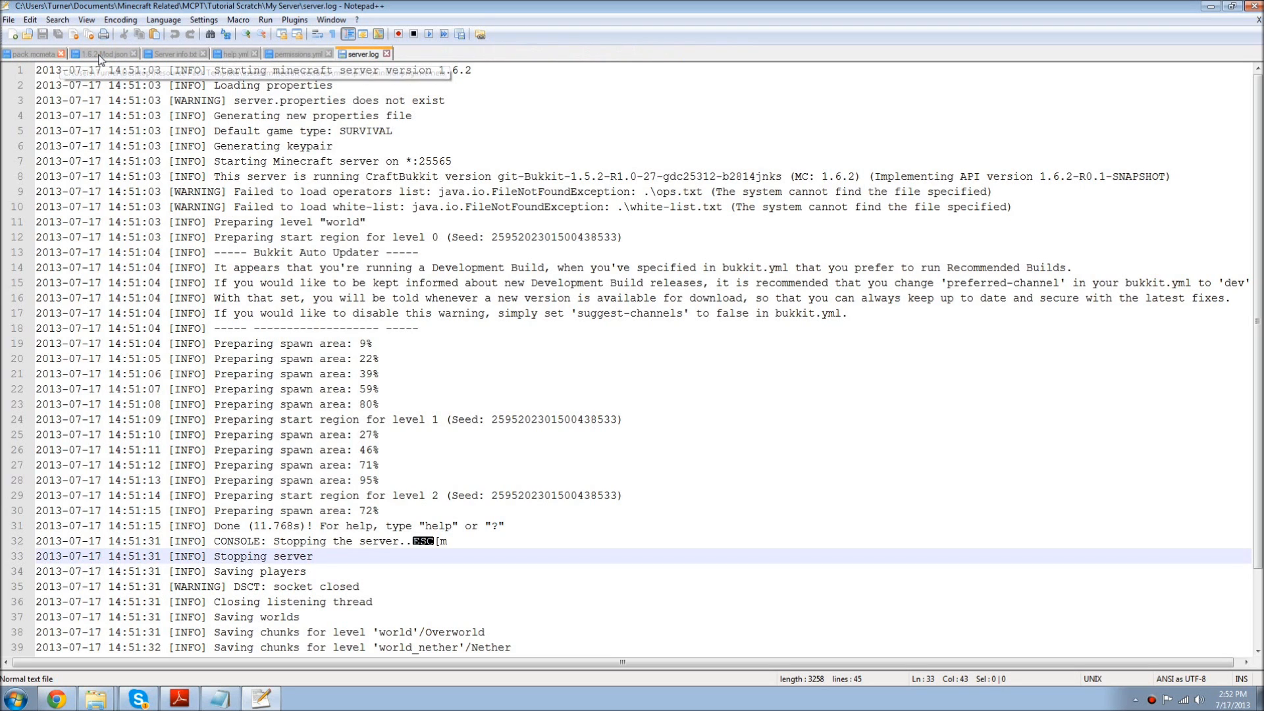
left_click(62, 55)
left_click(63, 54)
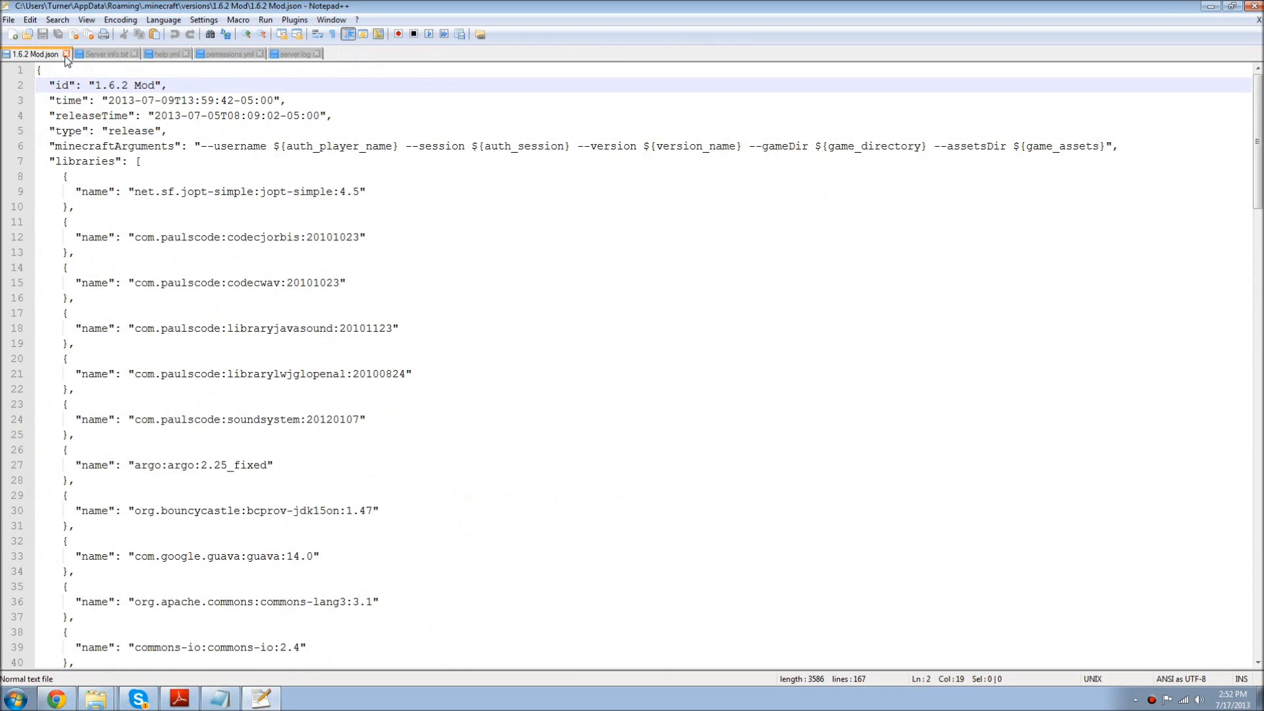
left_click(66, 54)
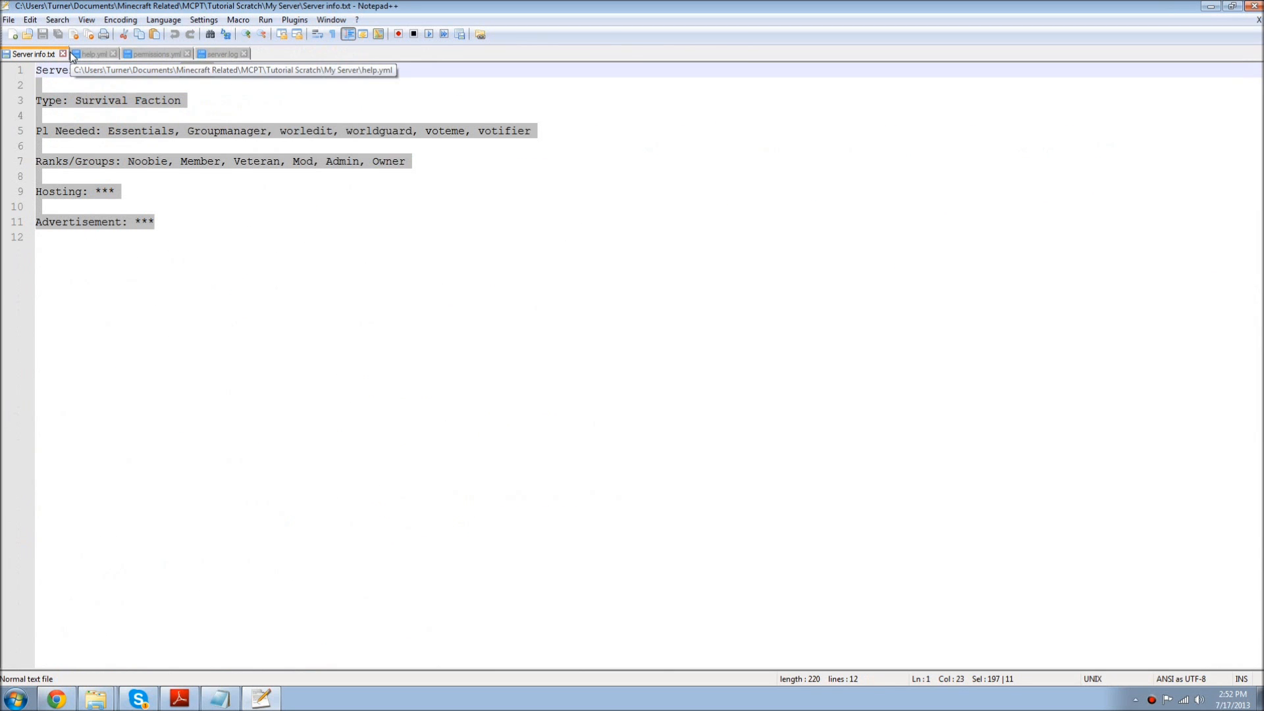
left_click(62, 54)
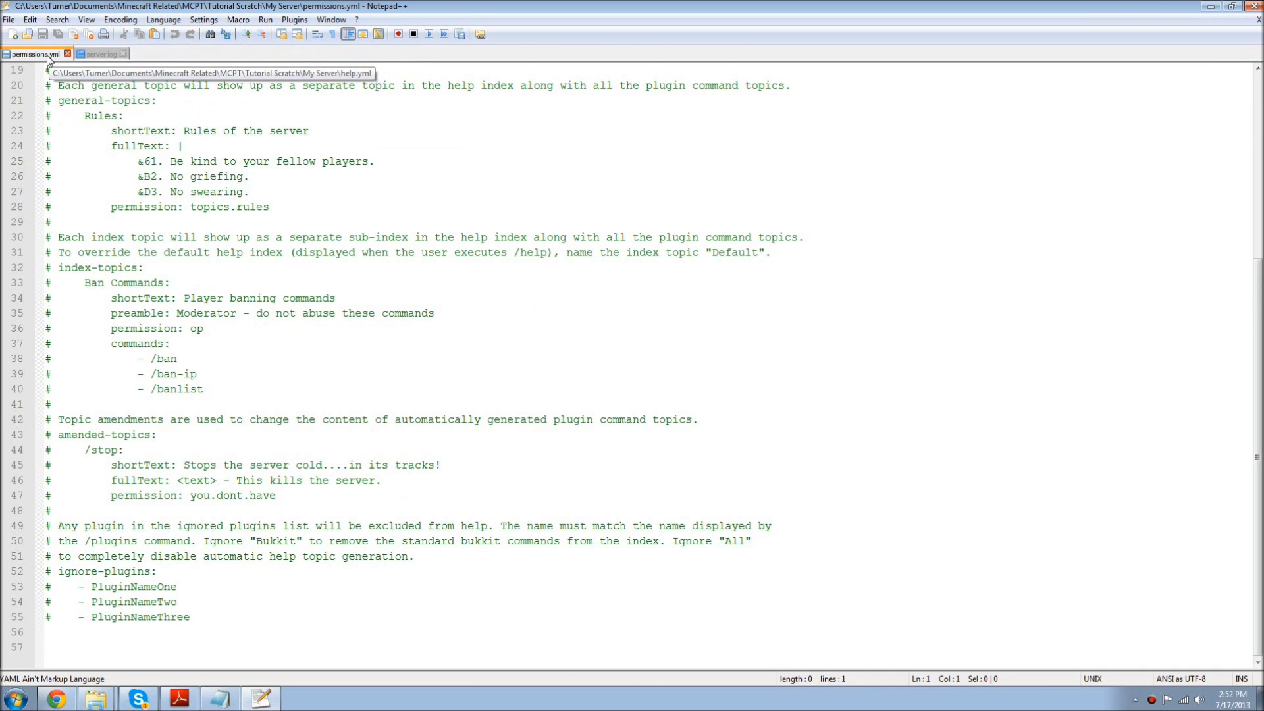
left_click(46, 54)
left_click(55, 54)
left_click(47, 54)
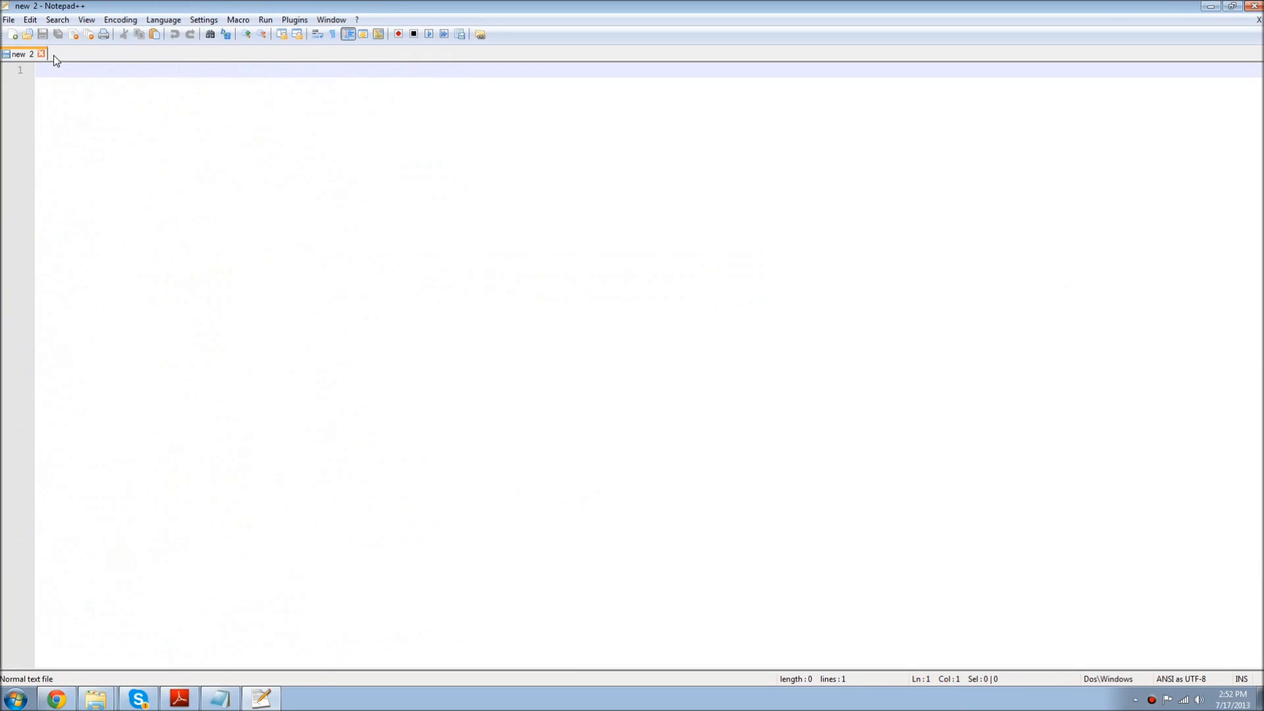
left_click(1253, 8)
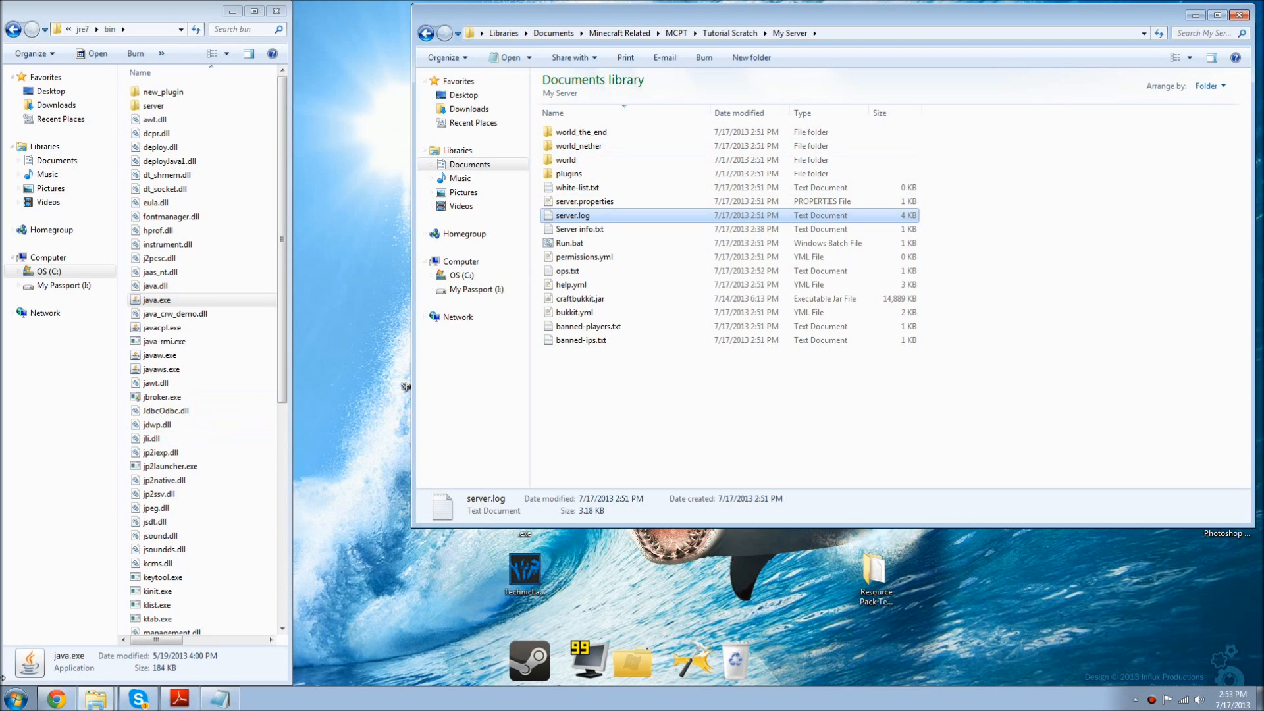
left_click(20, 697)
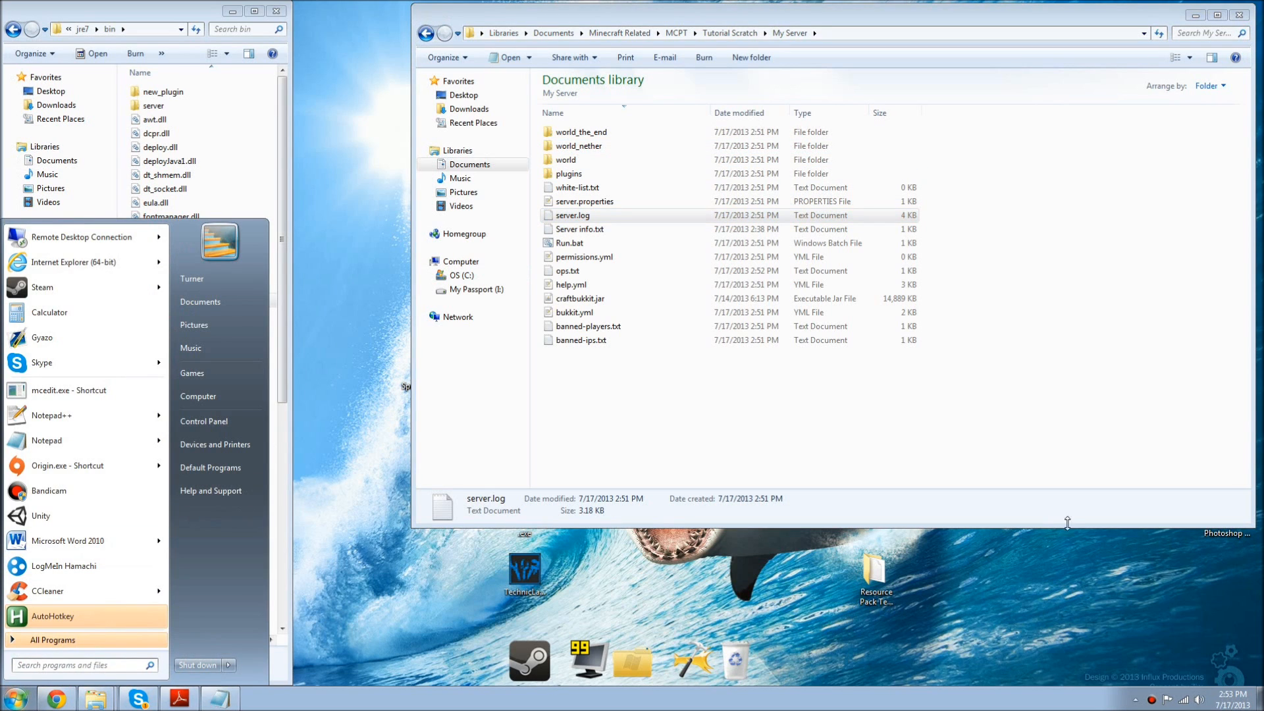
left_click(1109, 579)
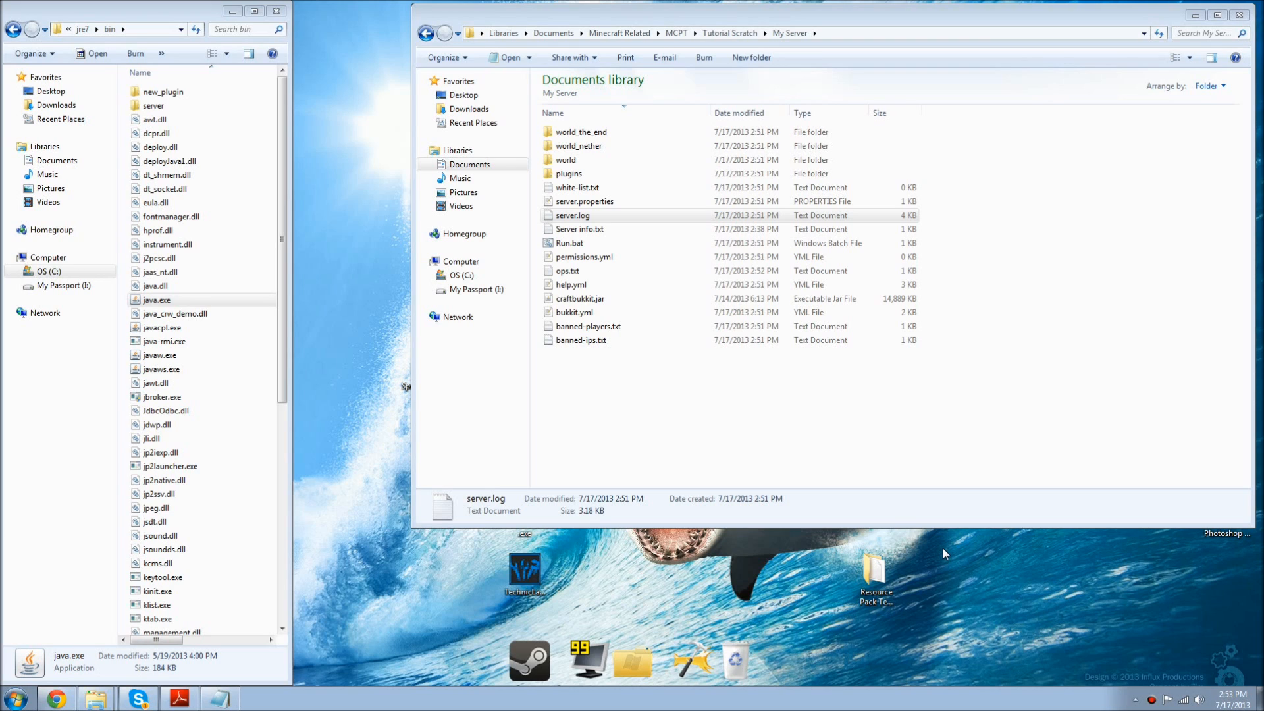
Step: Open a Command Prompt, enter the ipconfig command to look up the computer's network configuration, and close it
key("super")
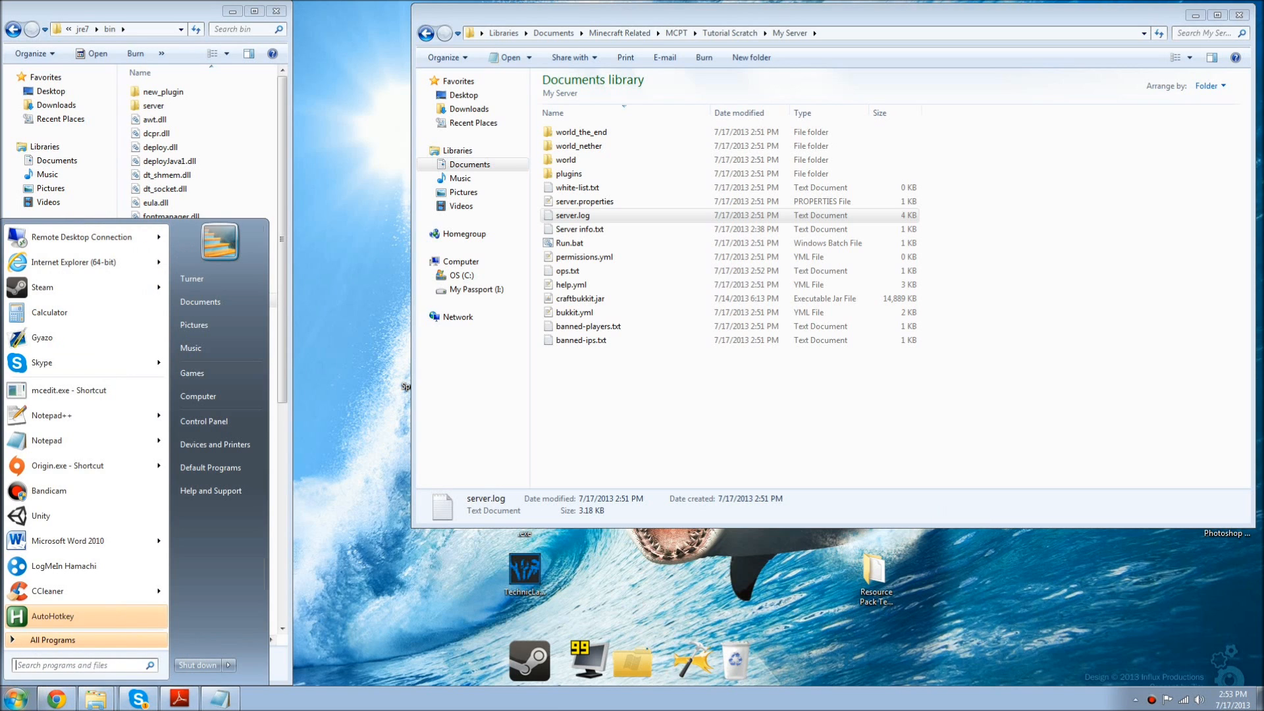
type("cmd")
key("Return")
left_click_drag(323, 56, 754, 251)
type("ipconfig")
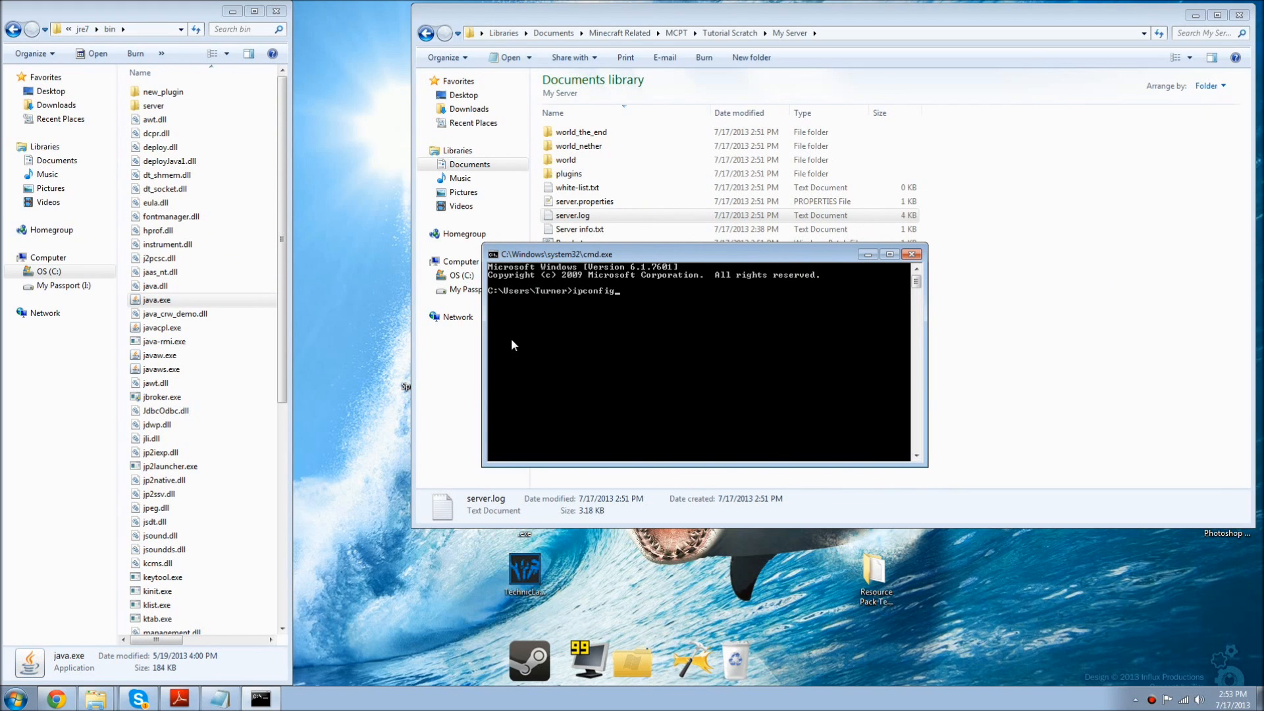
left_click(919, 254)
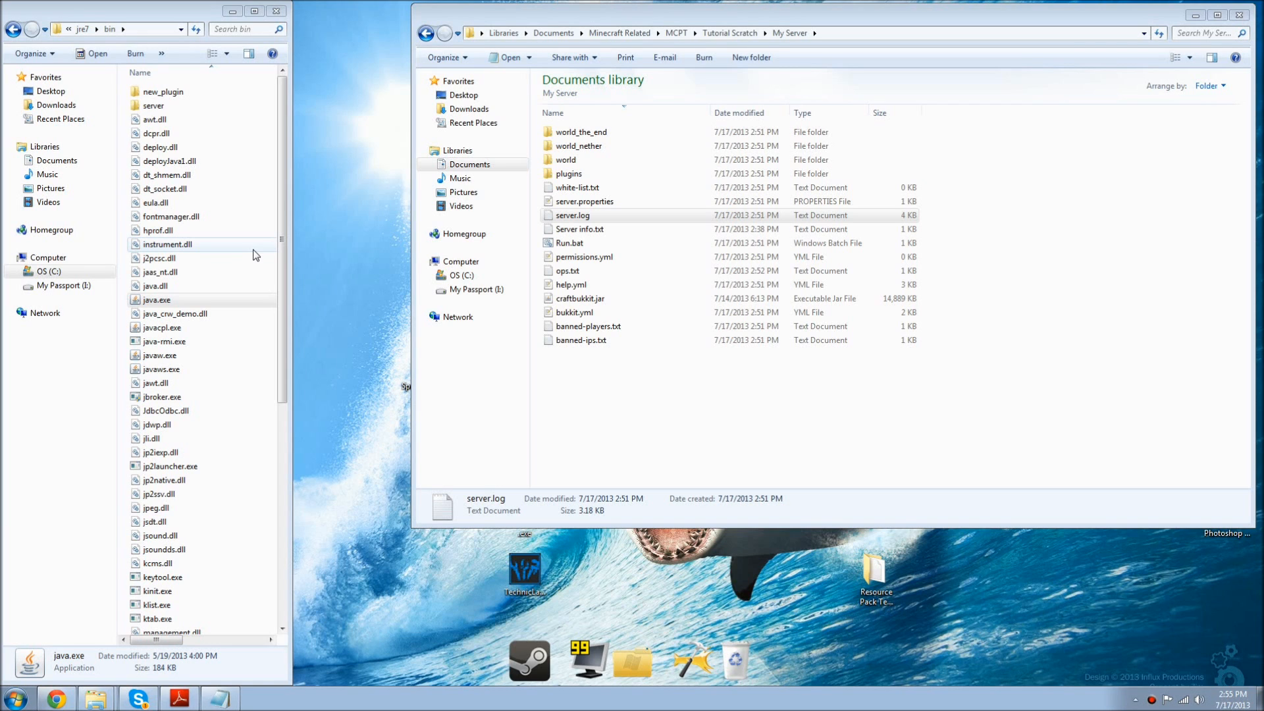
Step: Close the jre7 bin folder window, open server.properties in Notepad++, and arrange the editor window so all its lines show
left_click(276, 11)
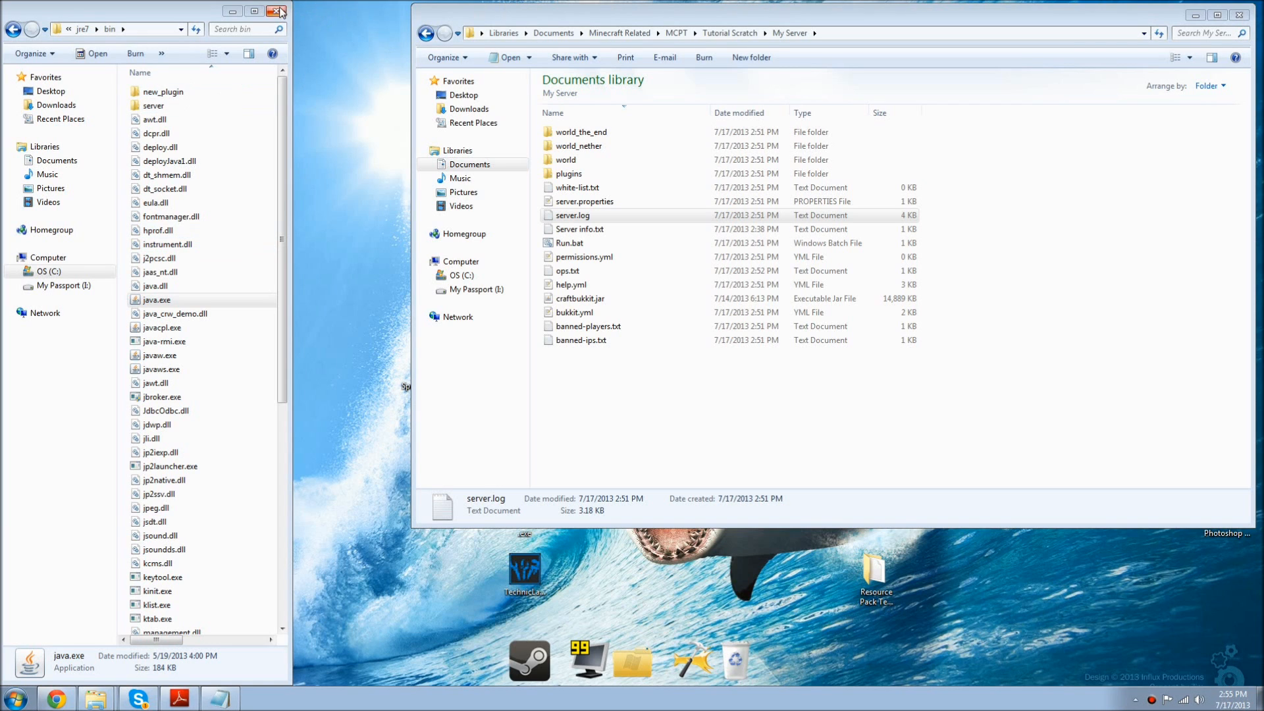
left_click(676, 216)
double_click(659, 201)
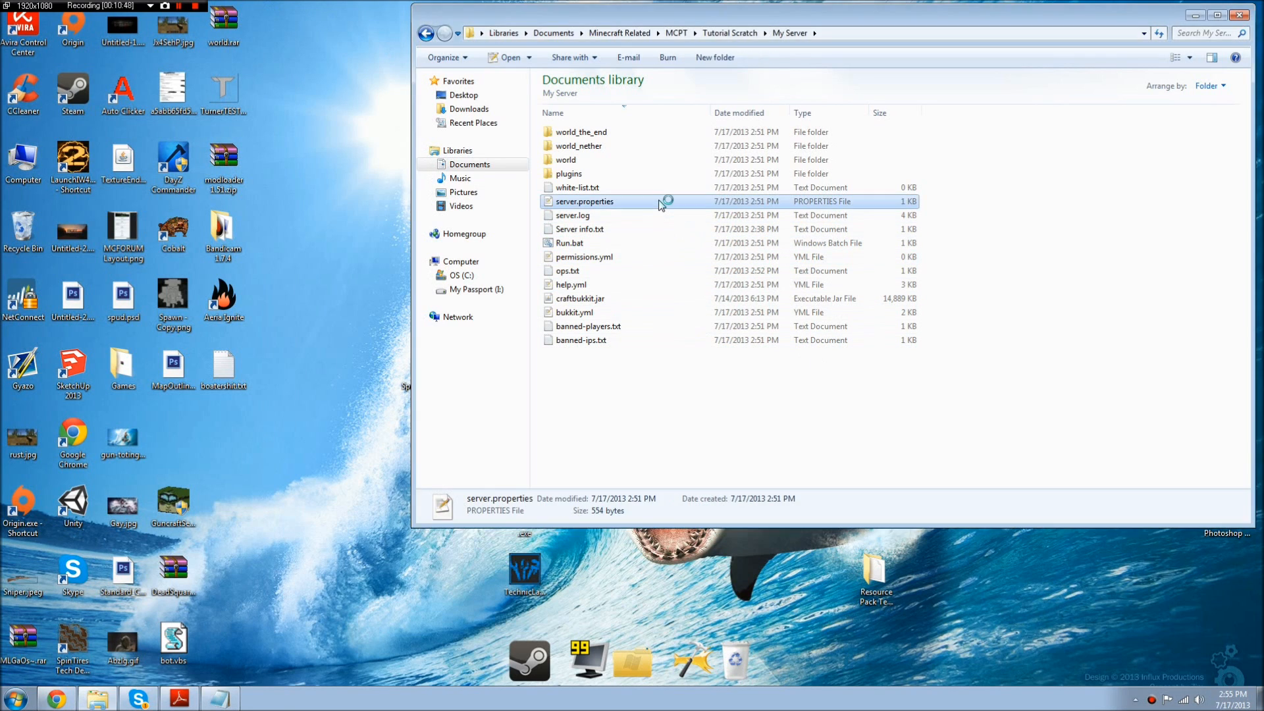
left_click_drag(244, 3, 1263, 164)
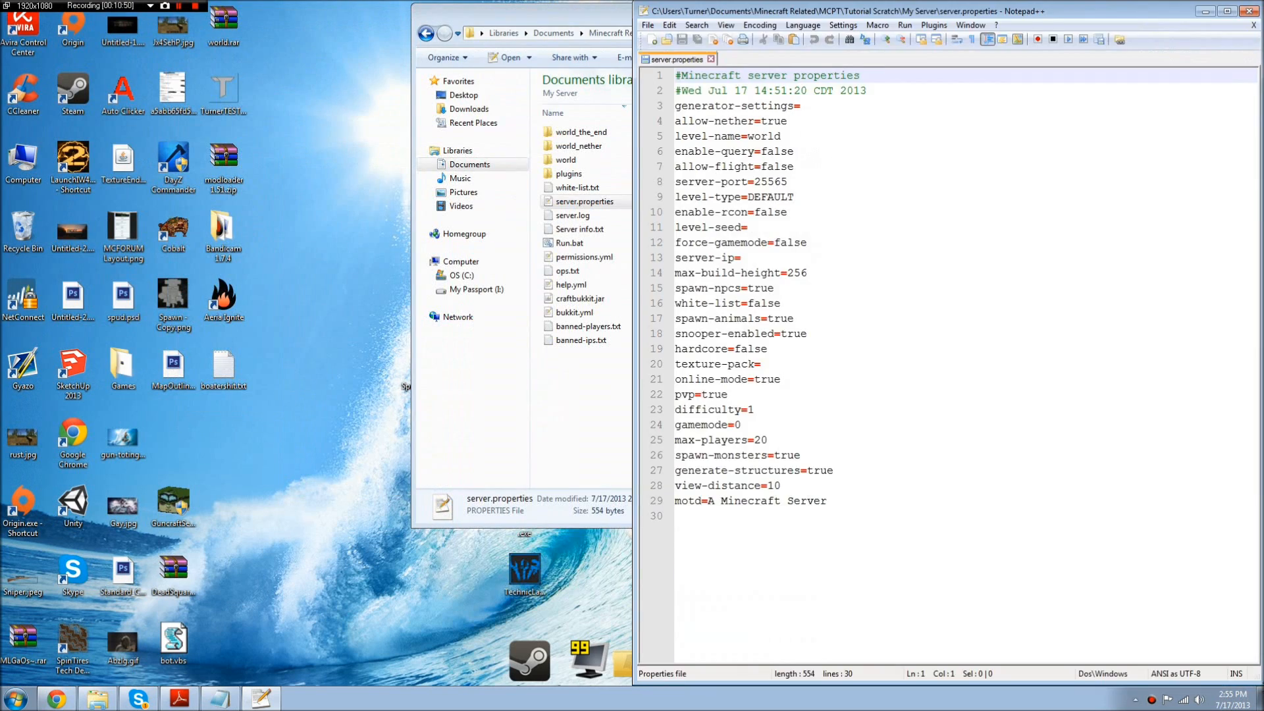
left_click_drag(751, 3, 752, 229)
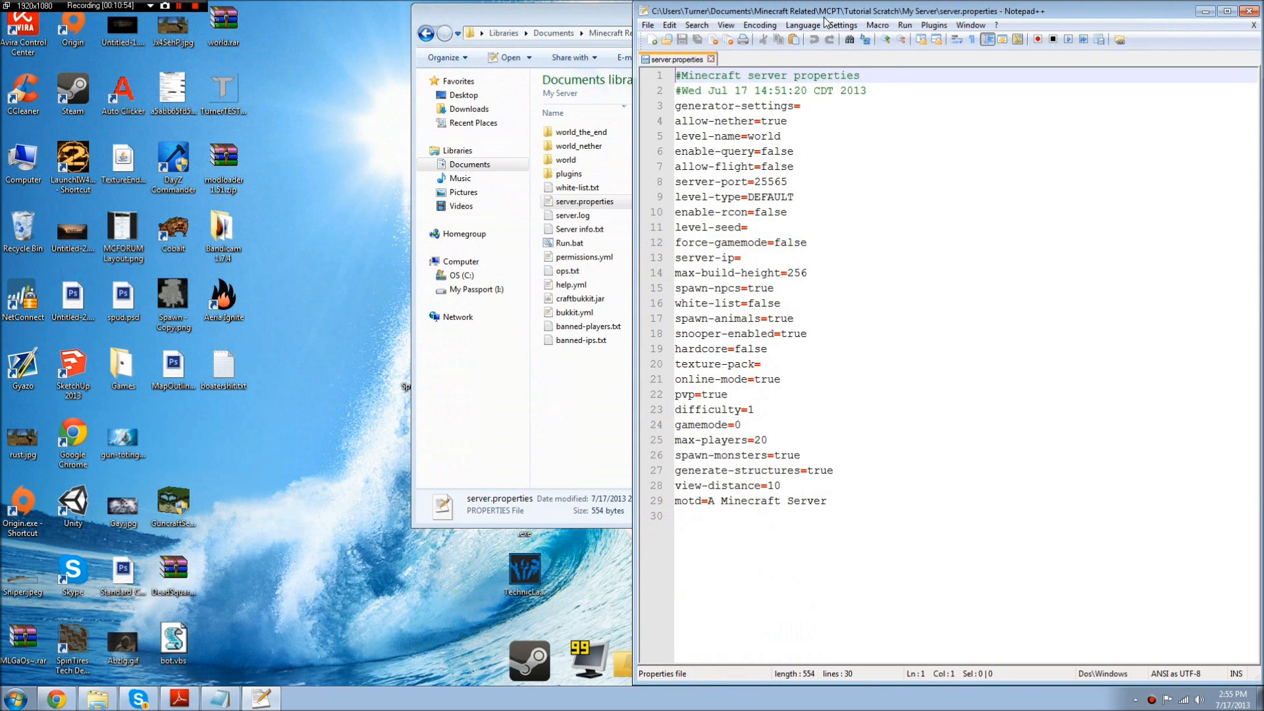
left_click_drag(826, 17, 471, 131)
left_click_drag(539, 466, 516, 672)
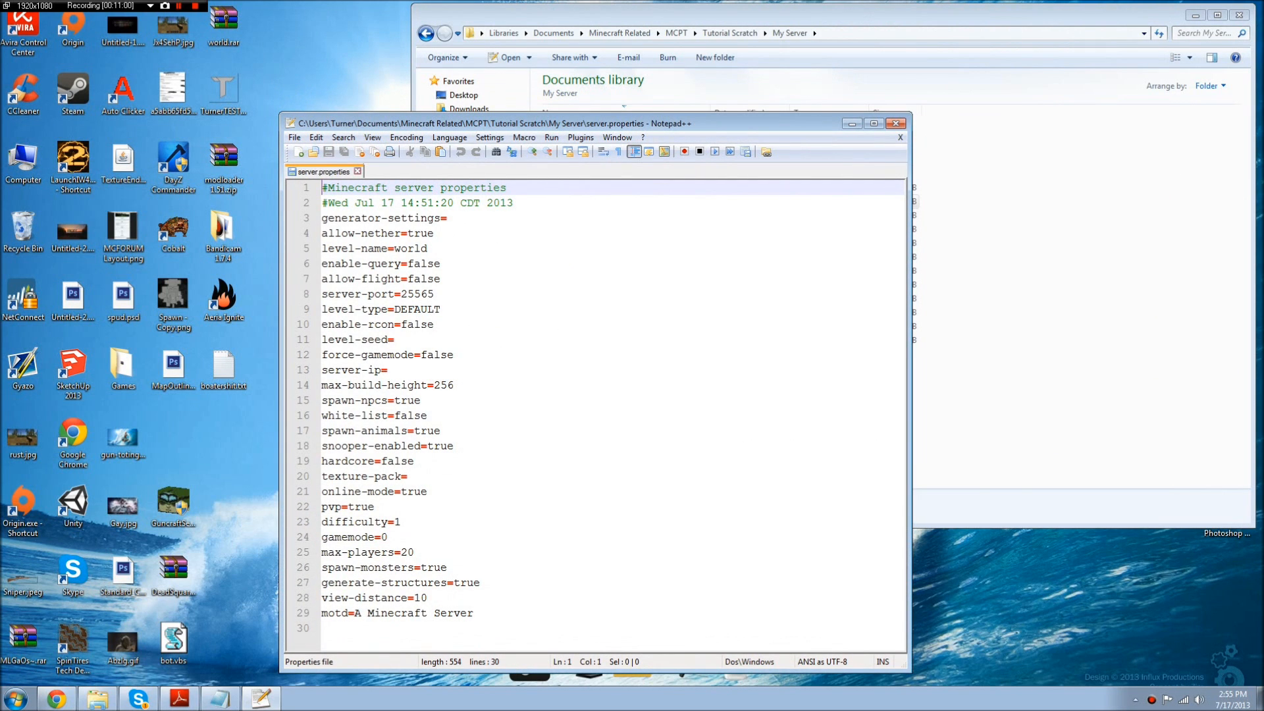
Step: Minimize the My Server folder window and examine the generator-settings and allow-nether entries in server.properties
left_click(461, 219)
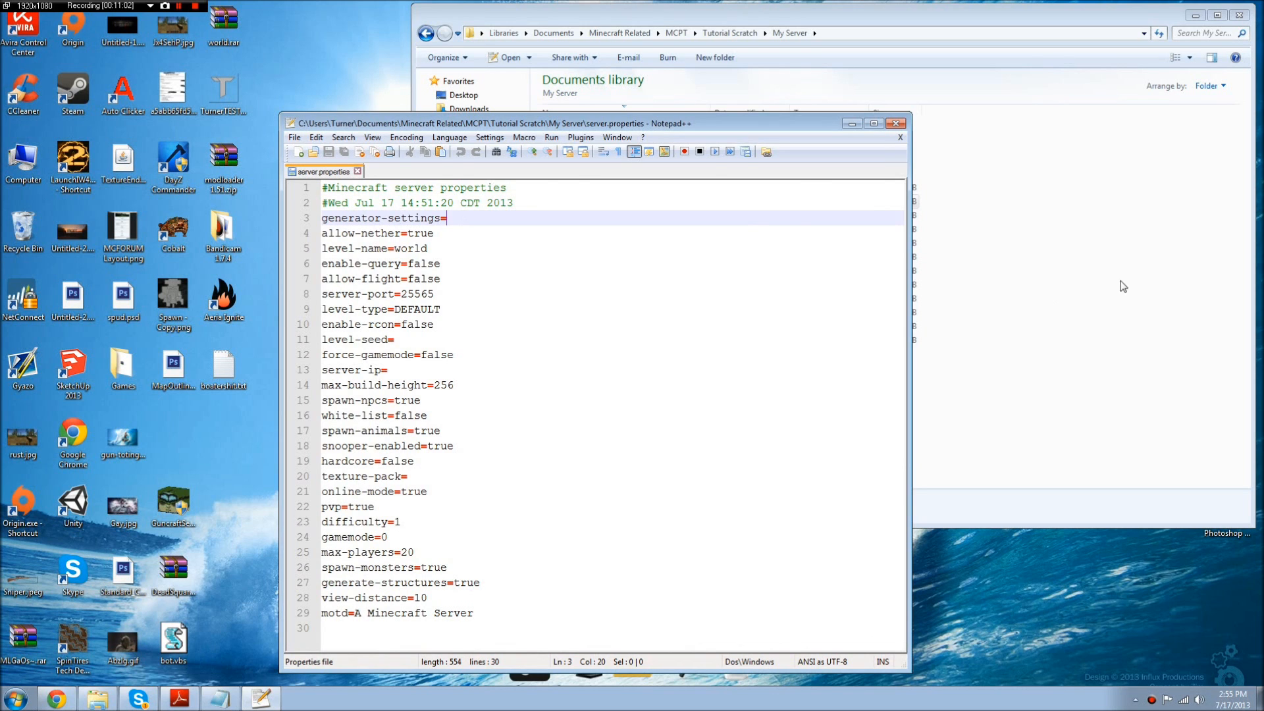
left_click(1125, 287)
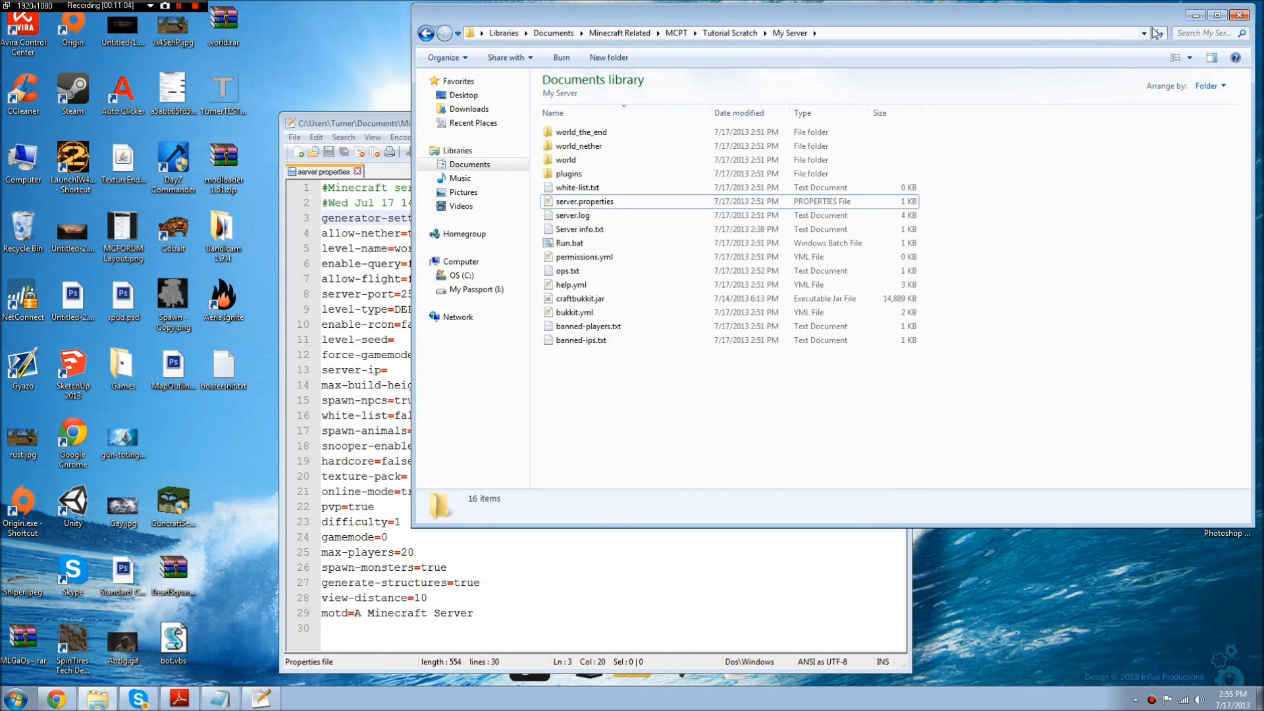
left_click(1195, 15)
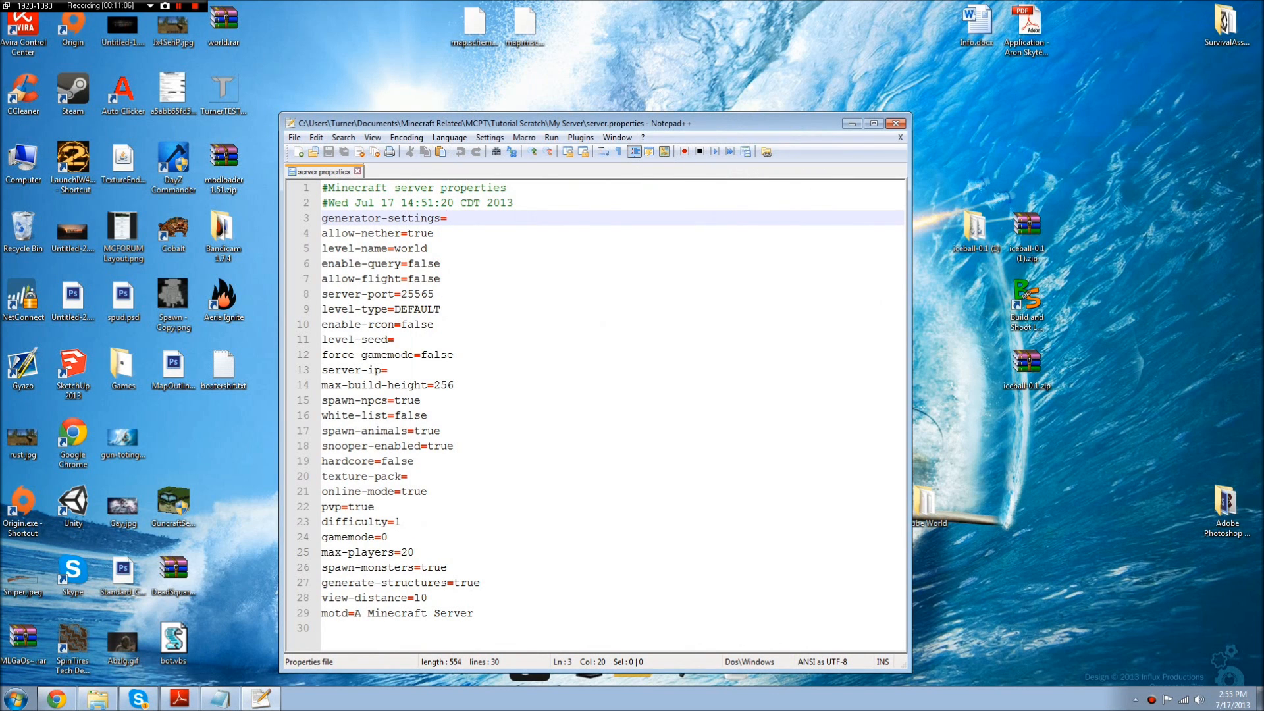
double_click(407, 233)
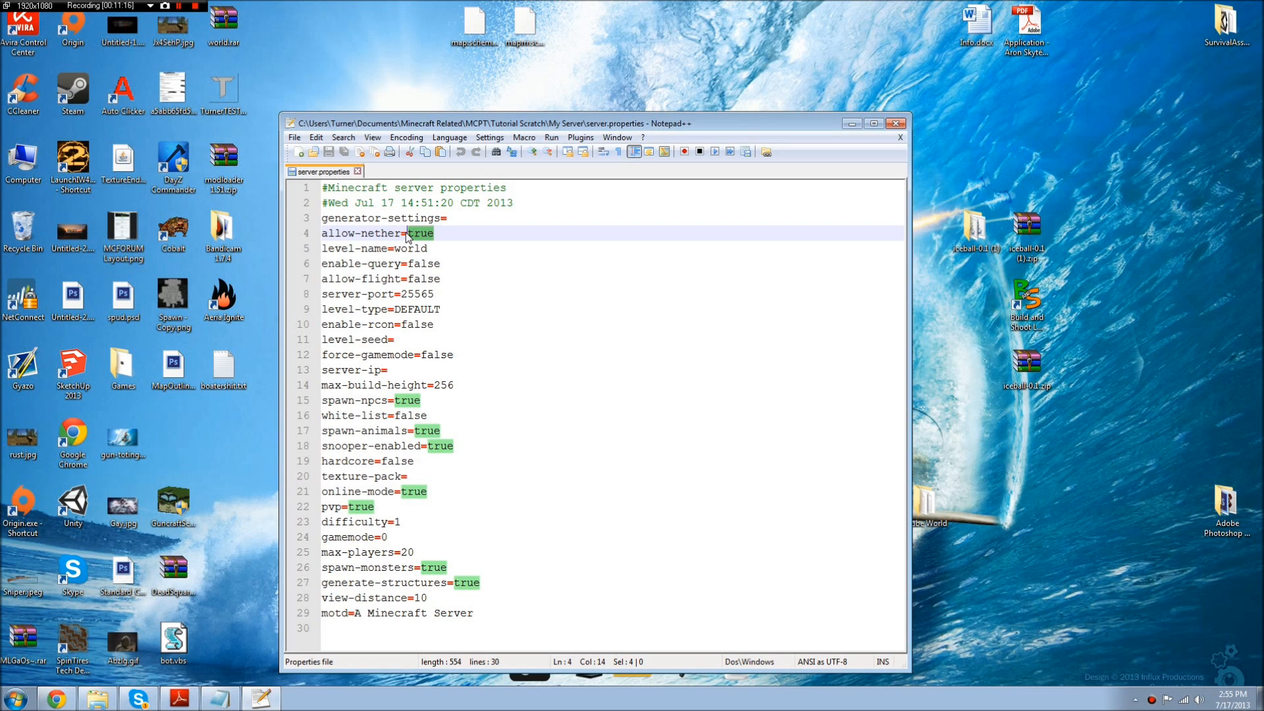
left_click_drag(467, 123, 670, 80)
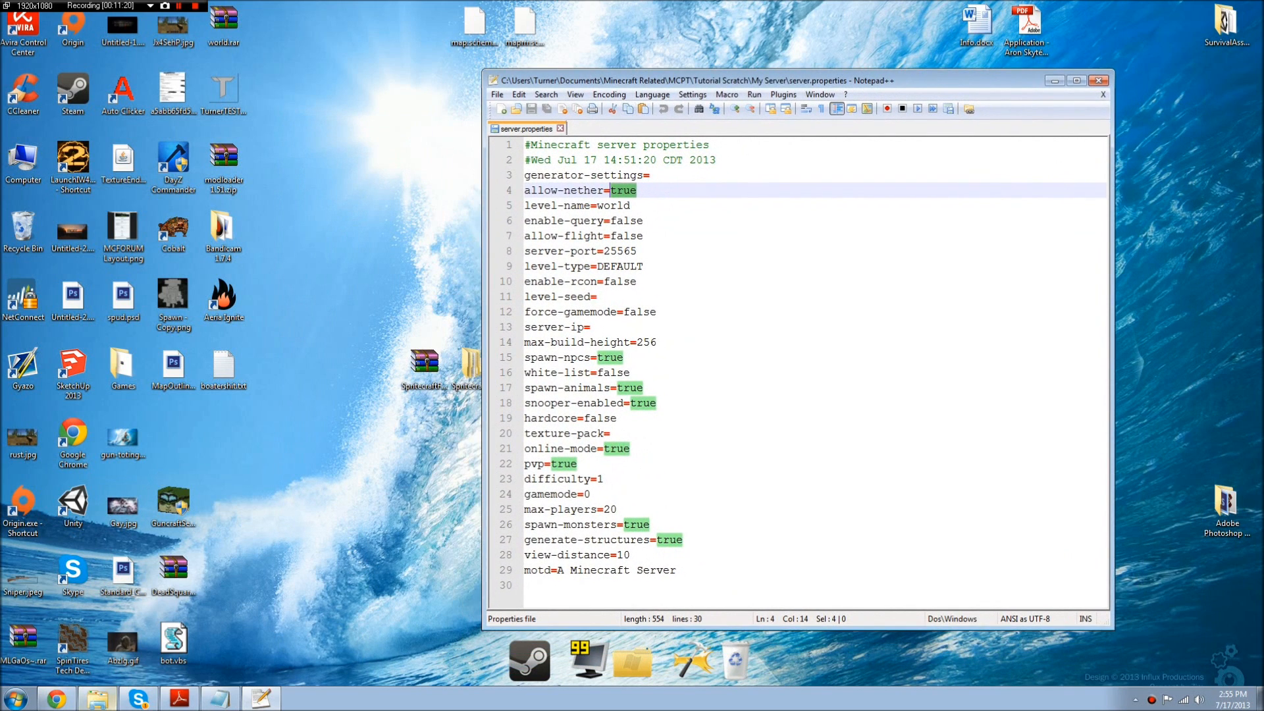
Step: Place the My Server folder window beside the editor and point out the world, world_nether and world_the_end folders
left_click(98, 700)
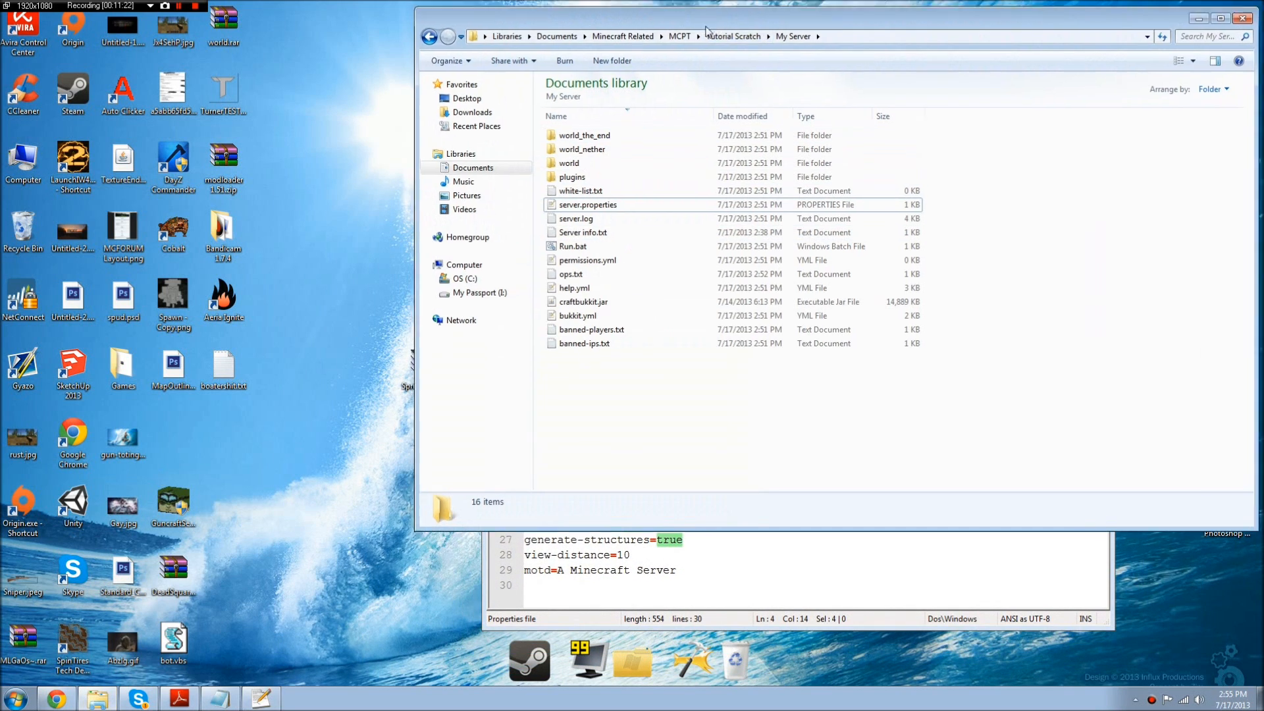
key("super+Left")
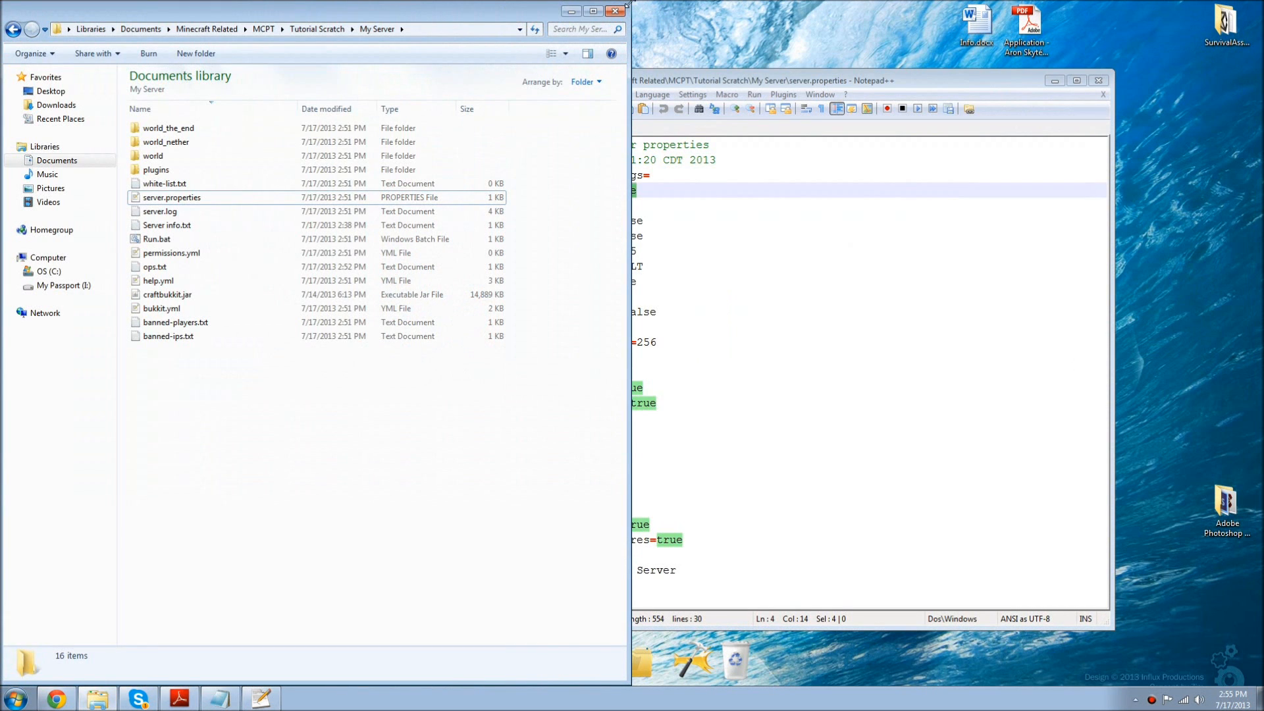
key("super+Right")
left_click(187, 217)
left_click(166, 204)
left_click(158, 191)
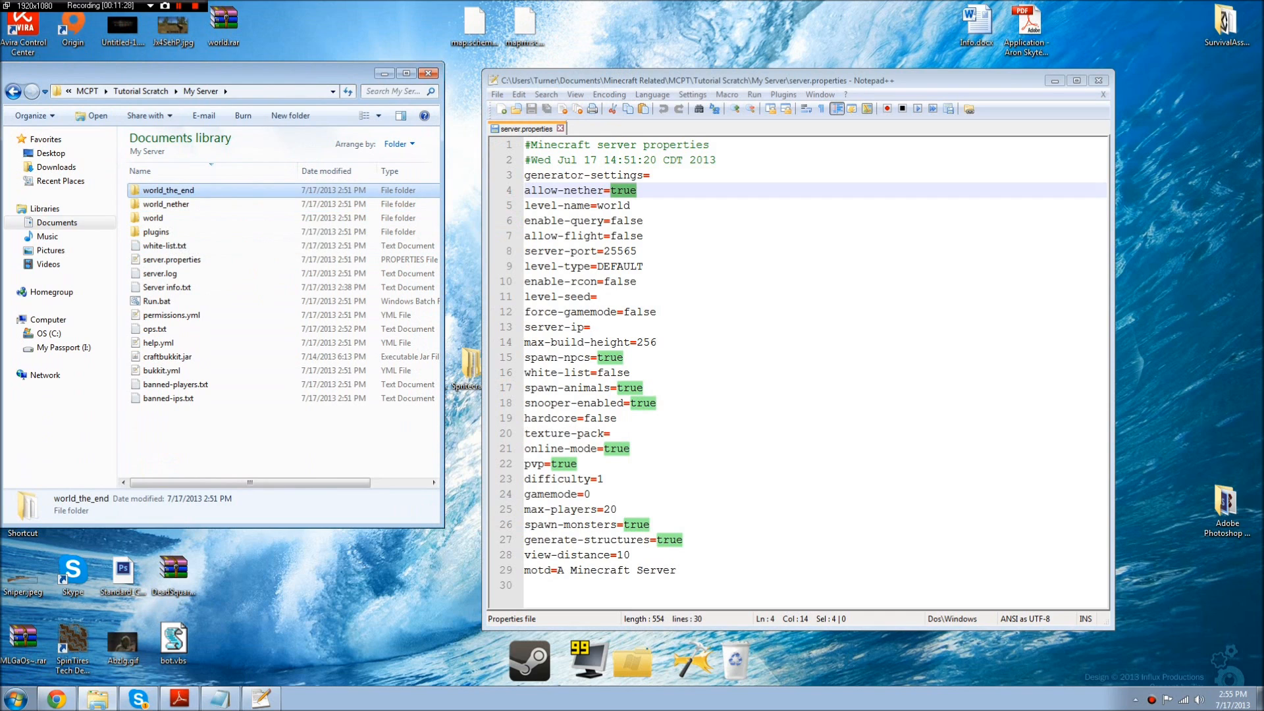
Step: Examine the enable-query and allow-flight settings in server.properties
left_click(640, 220)
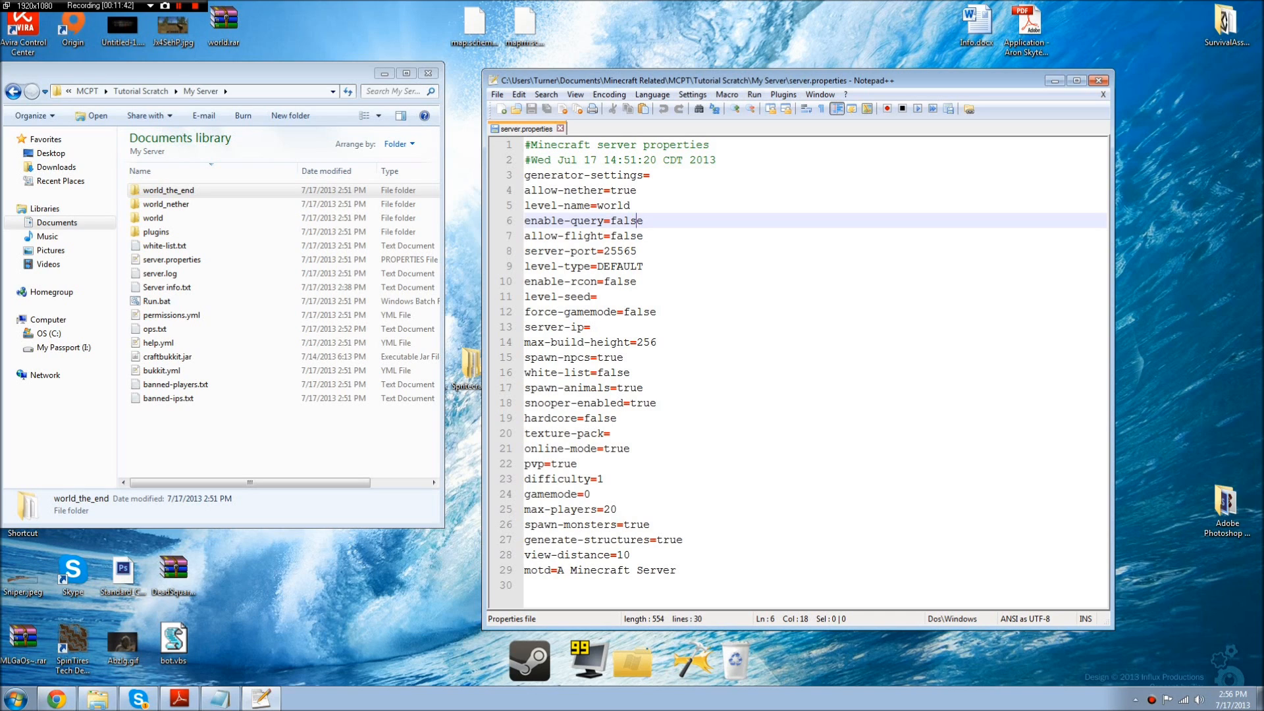
double_click(625, 236)
left_click(625, 235)
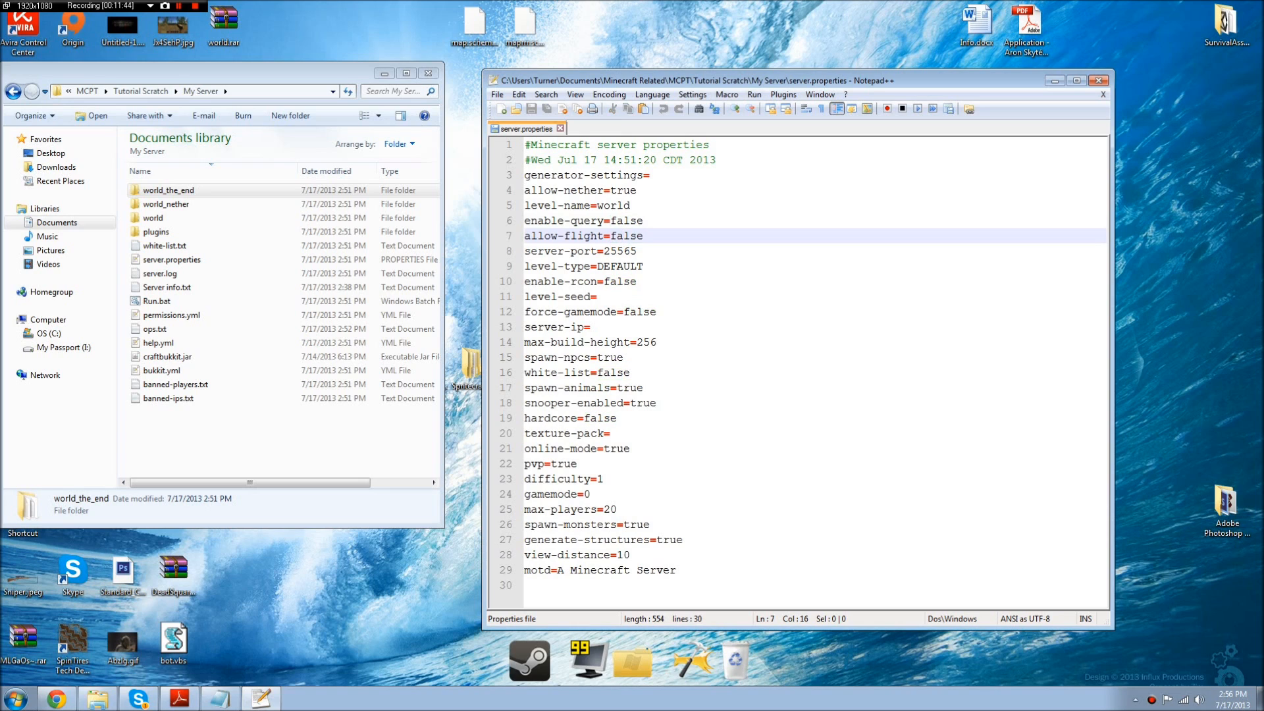
Step: Try the server-port values 25566 and 8569 in server.properties, and set the port back to 25565
left_click(640, 251)
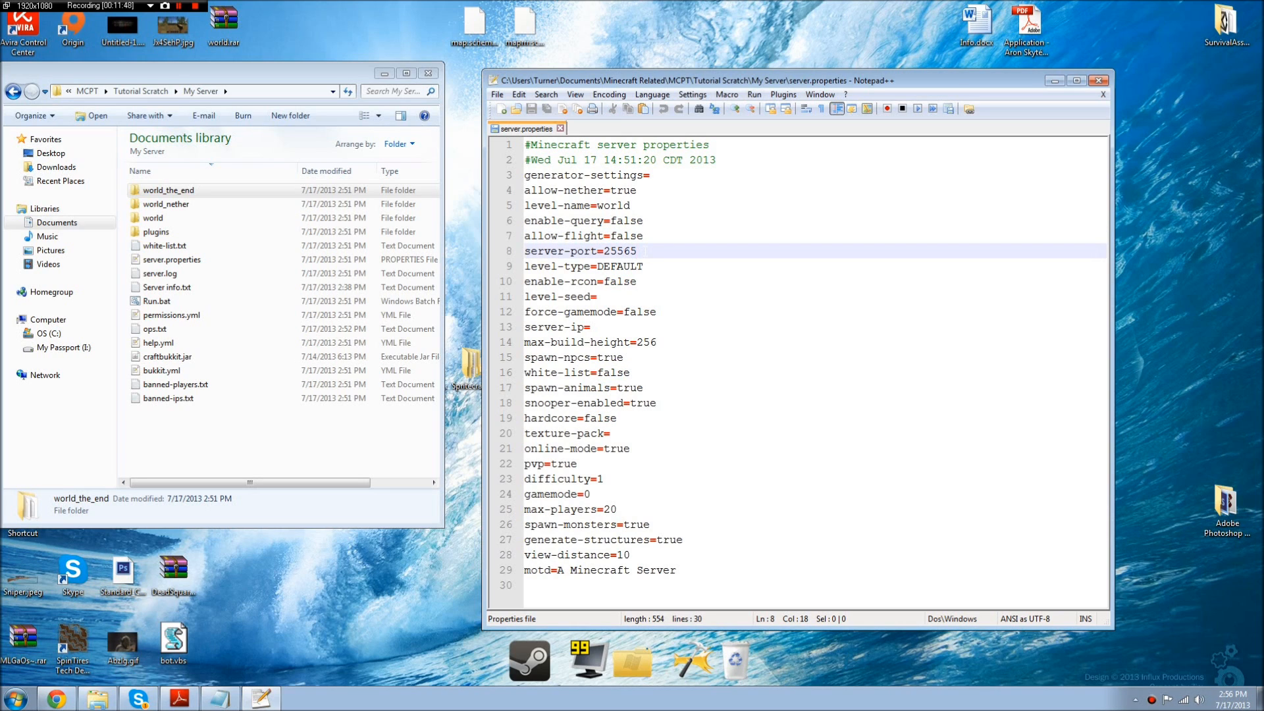
key("BackSpace")
type("6")
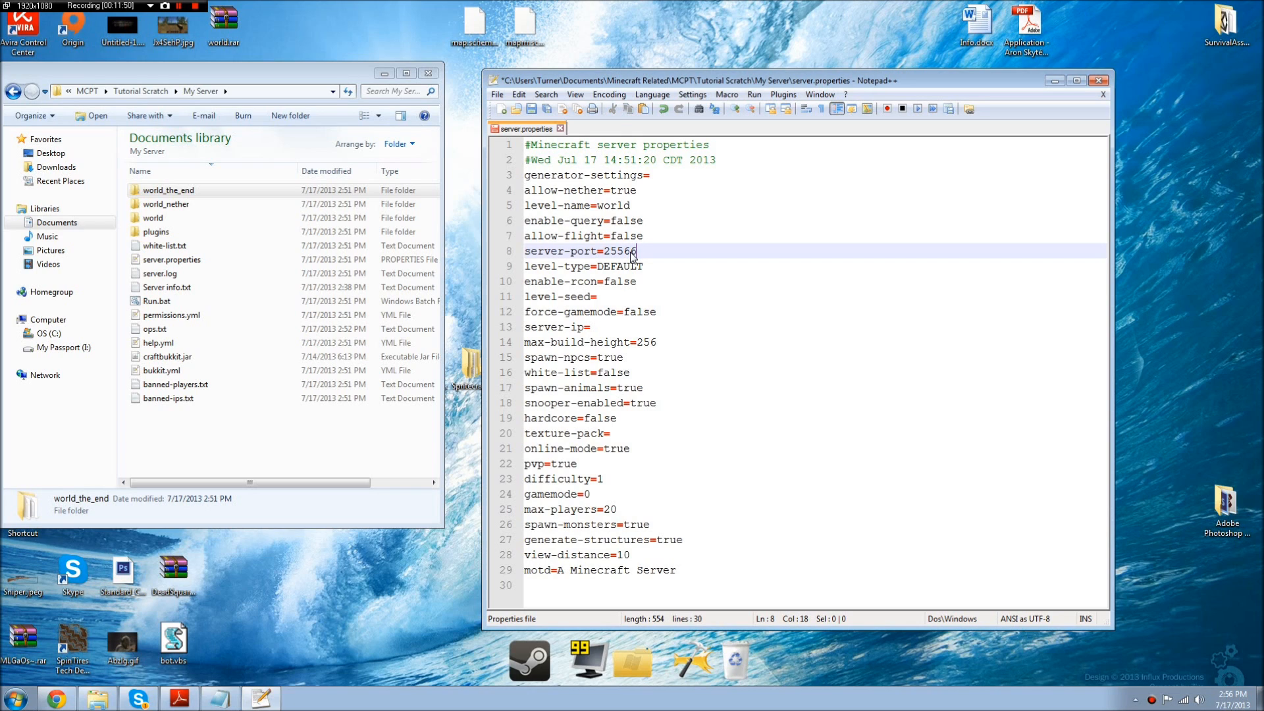
key("BackSpace")
key("BackSpace")
key("BackSpace")
key("BackSpace")
key("BackSpace")
type("8569")
key("ctrl+End")
type("2")
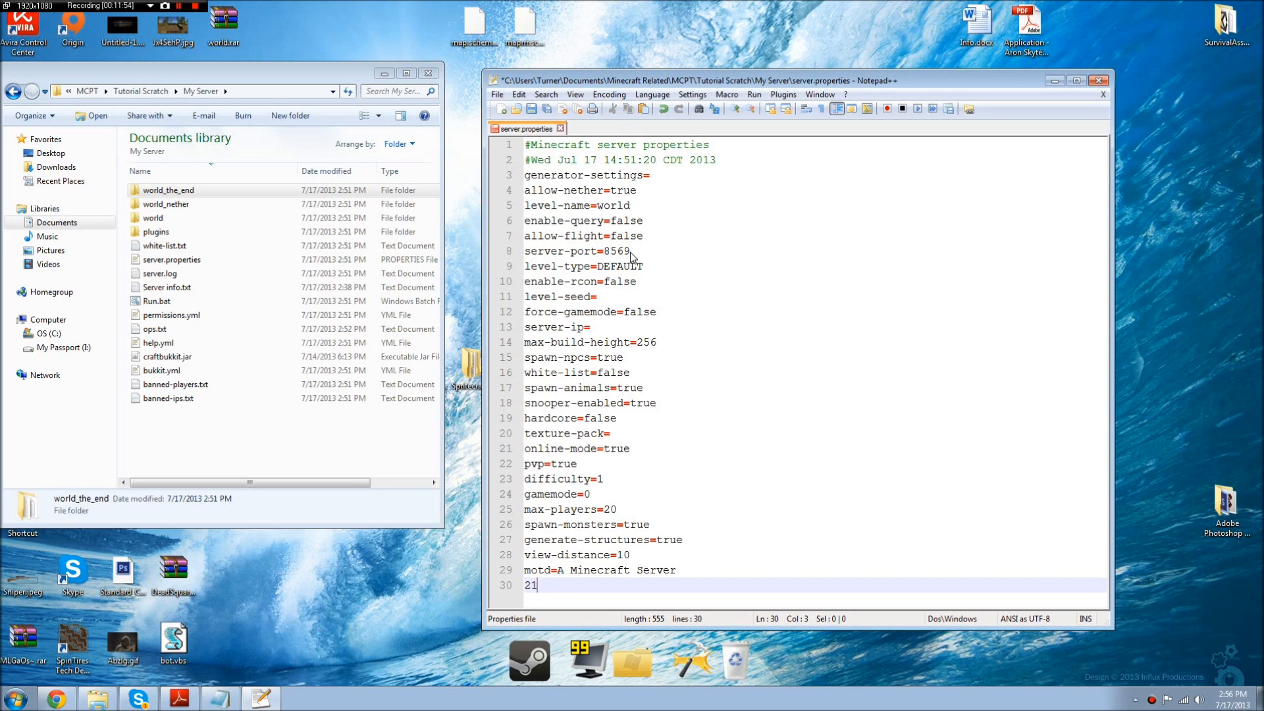
key("BackSpace")
left_click_drag(631, 252, 604, 253)
type("25565")
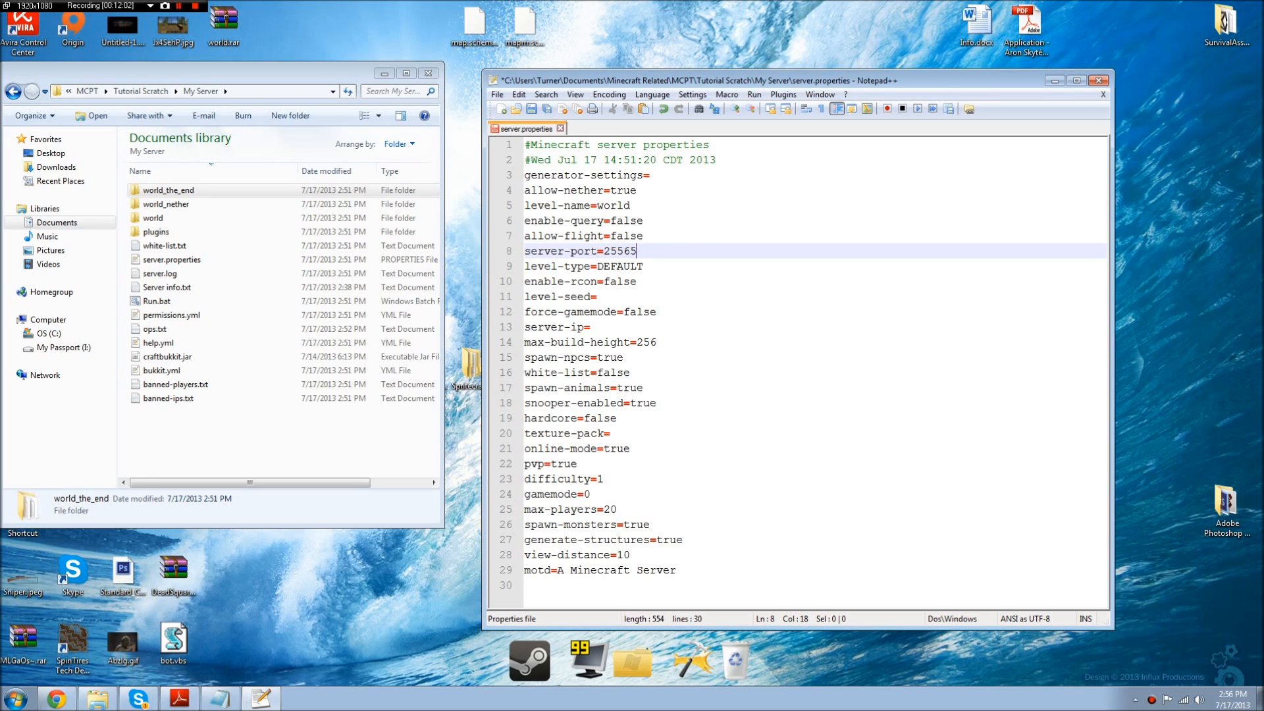
Step: Examine the level-type, enable-rcon, level-seed, force-gamemode and server-ip settings in server.properties
left_click_drag(598, 267, 637, 281)
left_click(630, 263)
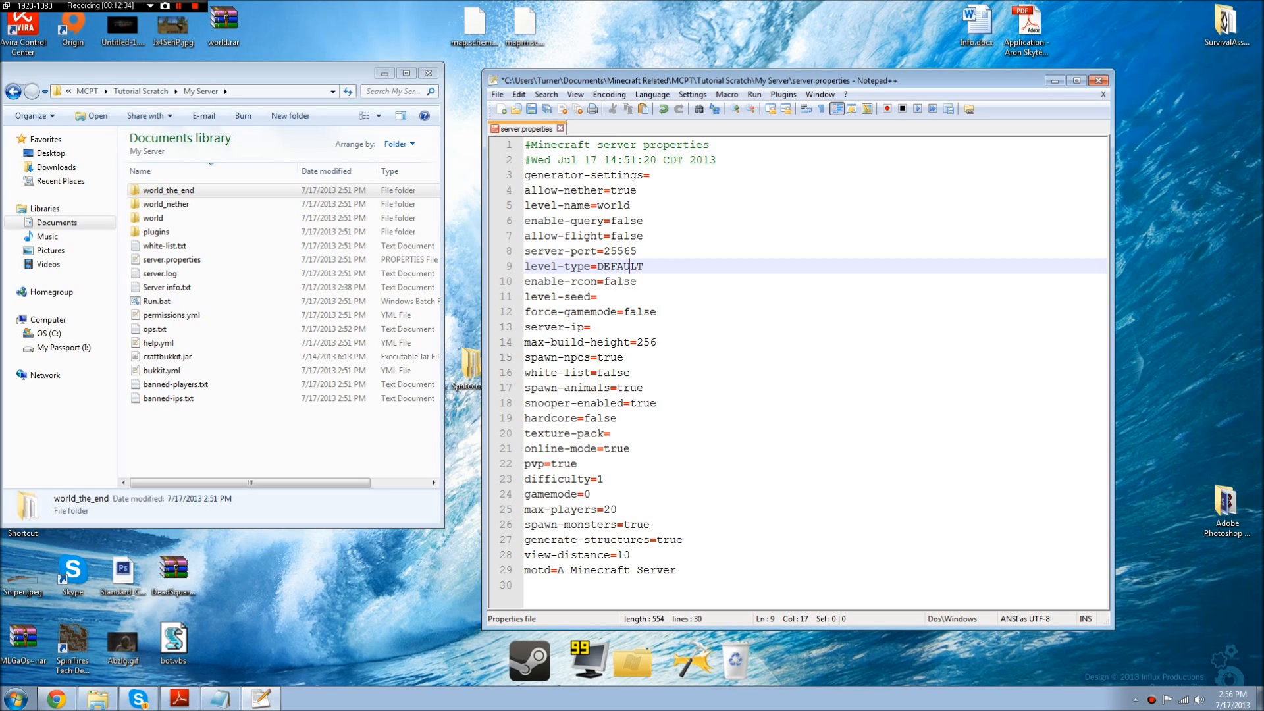
left_click(615, 296)
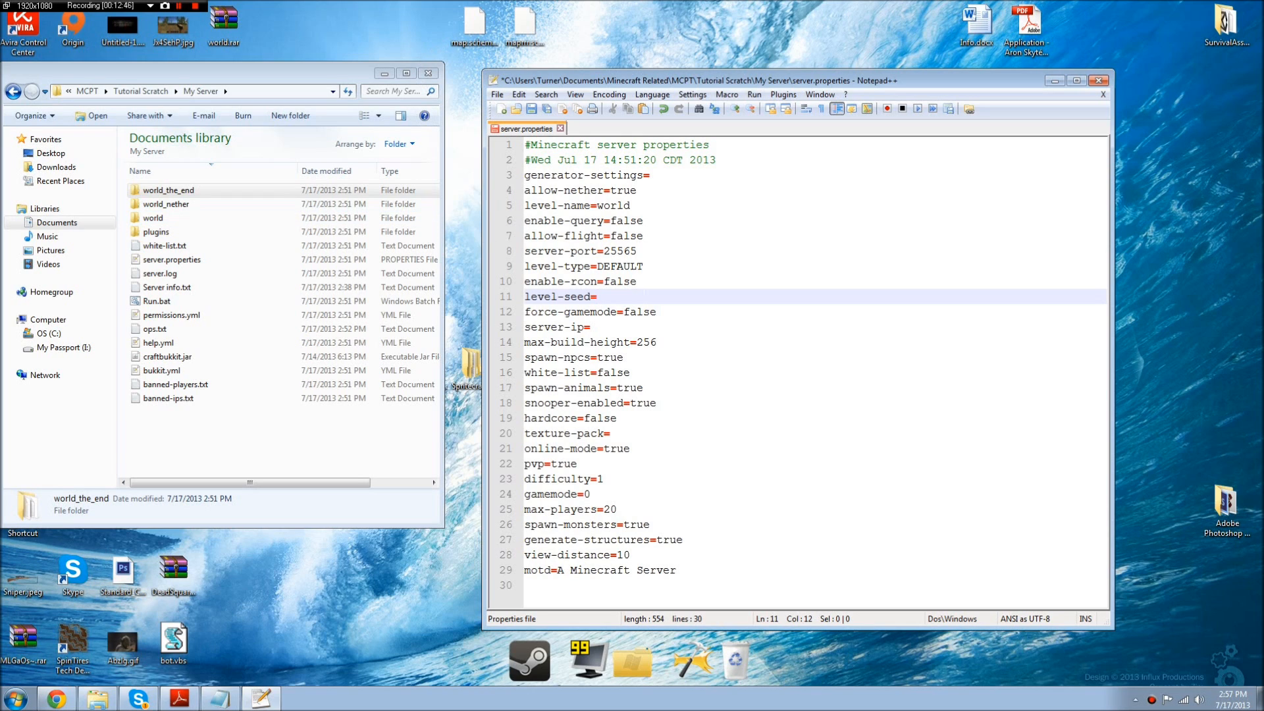
mouse_move(631, 312)
left_mouse_down()
mouse_move(661, 313)
mouse_move(617, 314)
left_mouse_up()
left_click(672, 312)
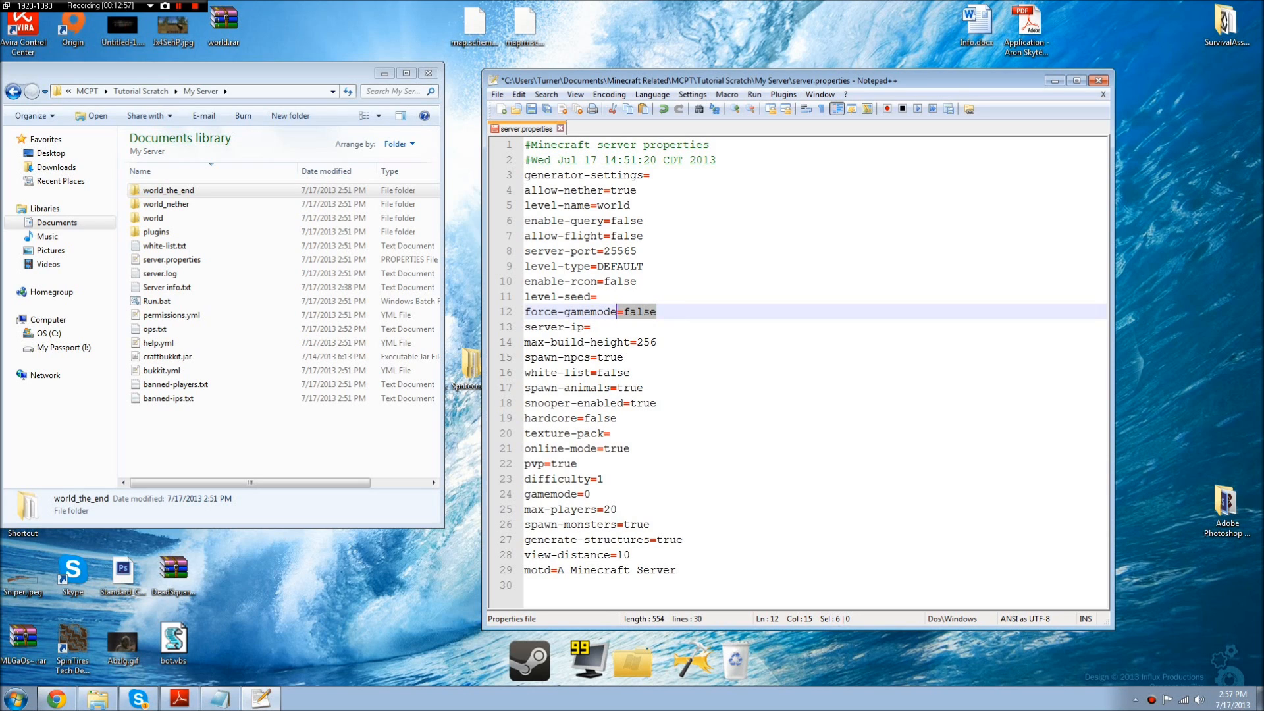
left_click(608, 328)
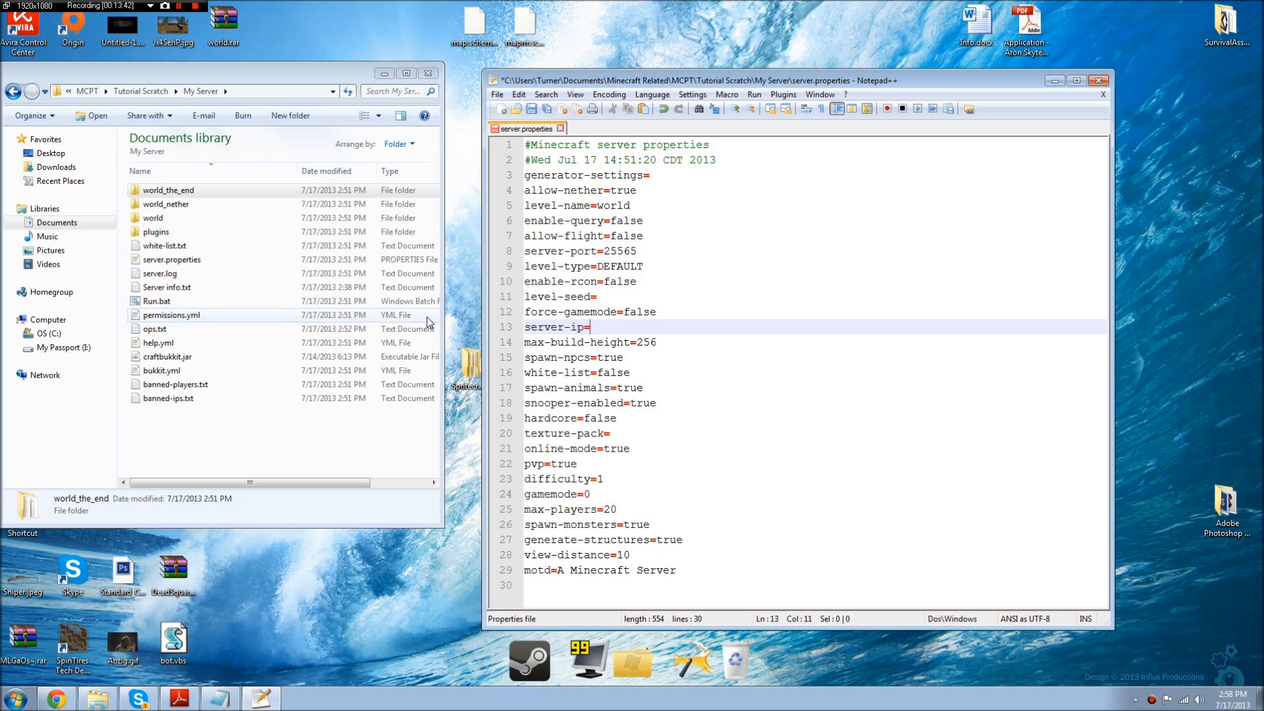
Step: Open white-list.txt from the My Server folder to view its contents and close it
left_click(180, 247)
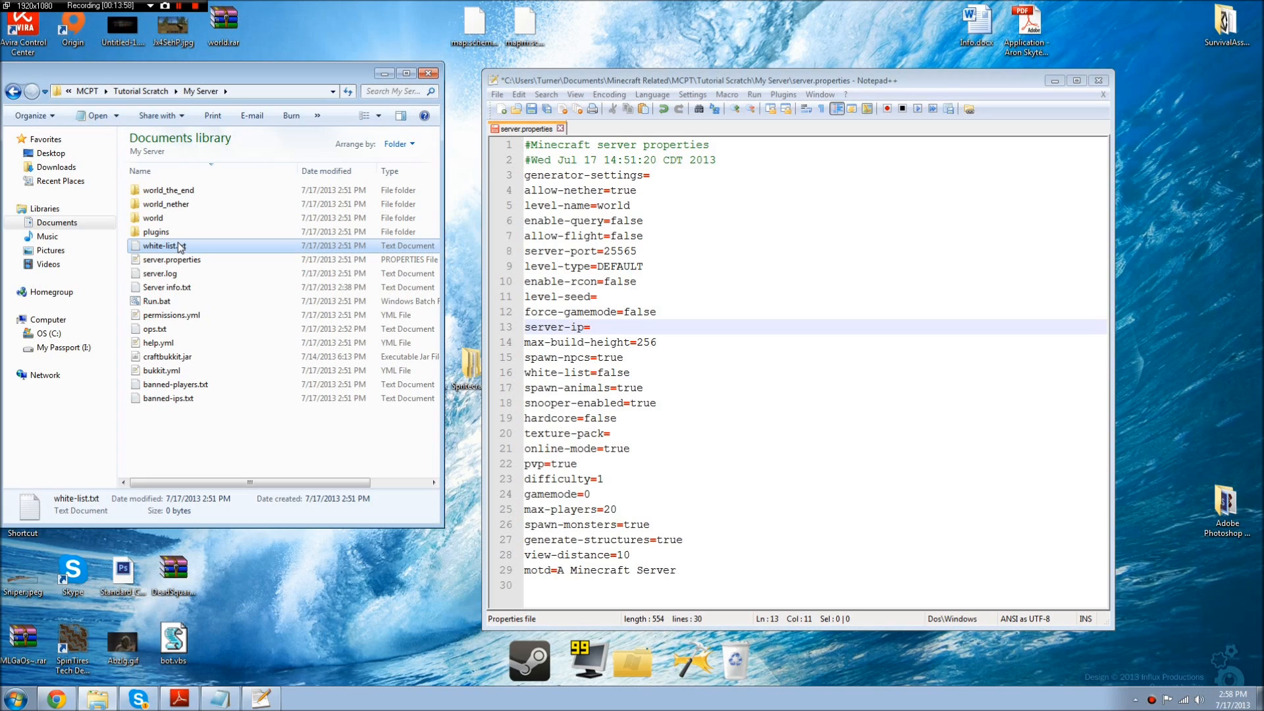
double_click(180, 248)
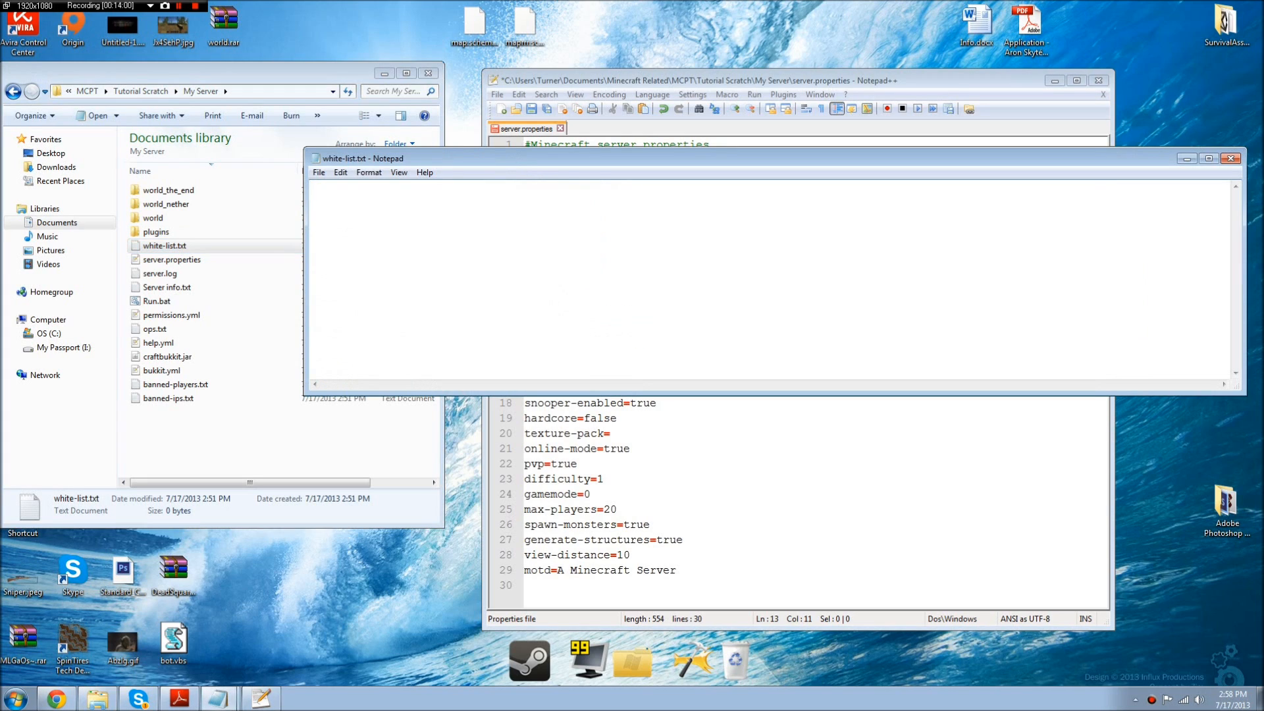
left_click(1233, 160)
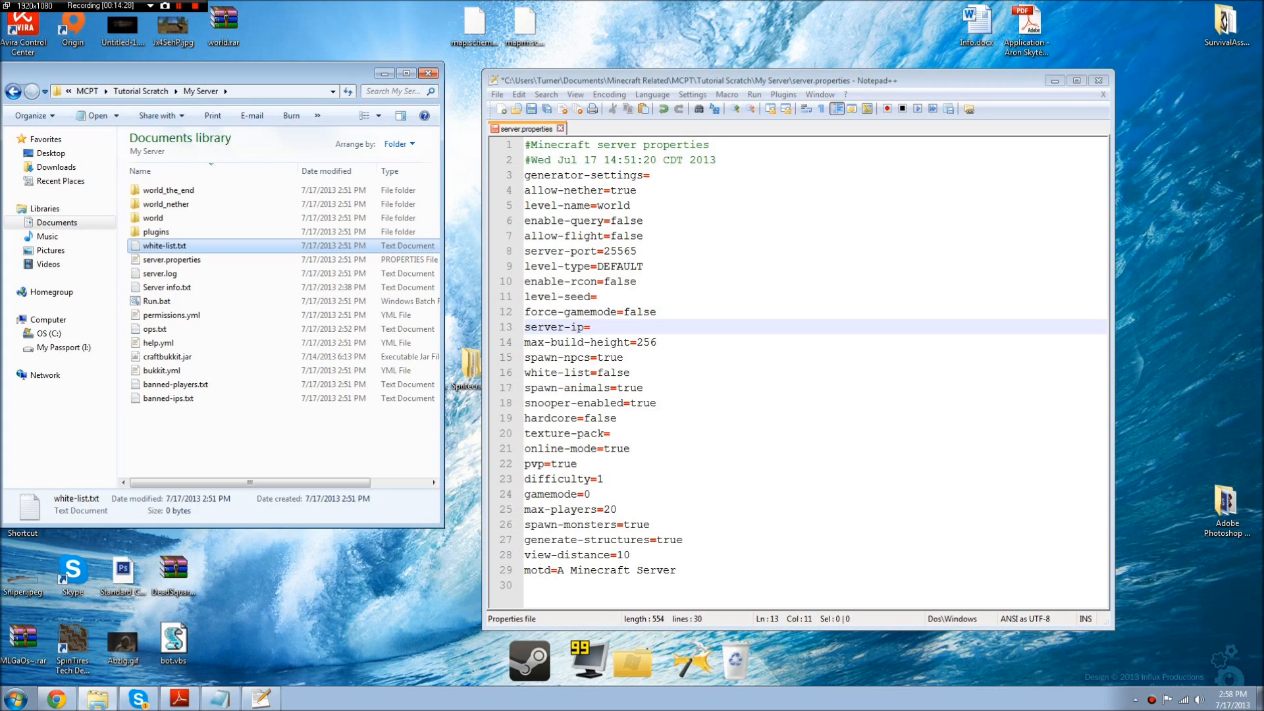
Step: Examine the texture-pack, online-mode and pvp settings in server.properties
left_click(638, 434)
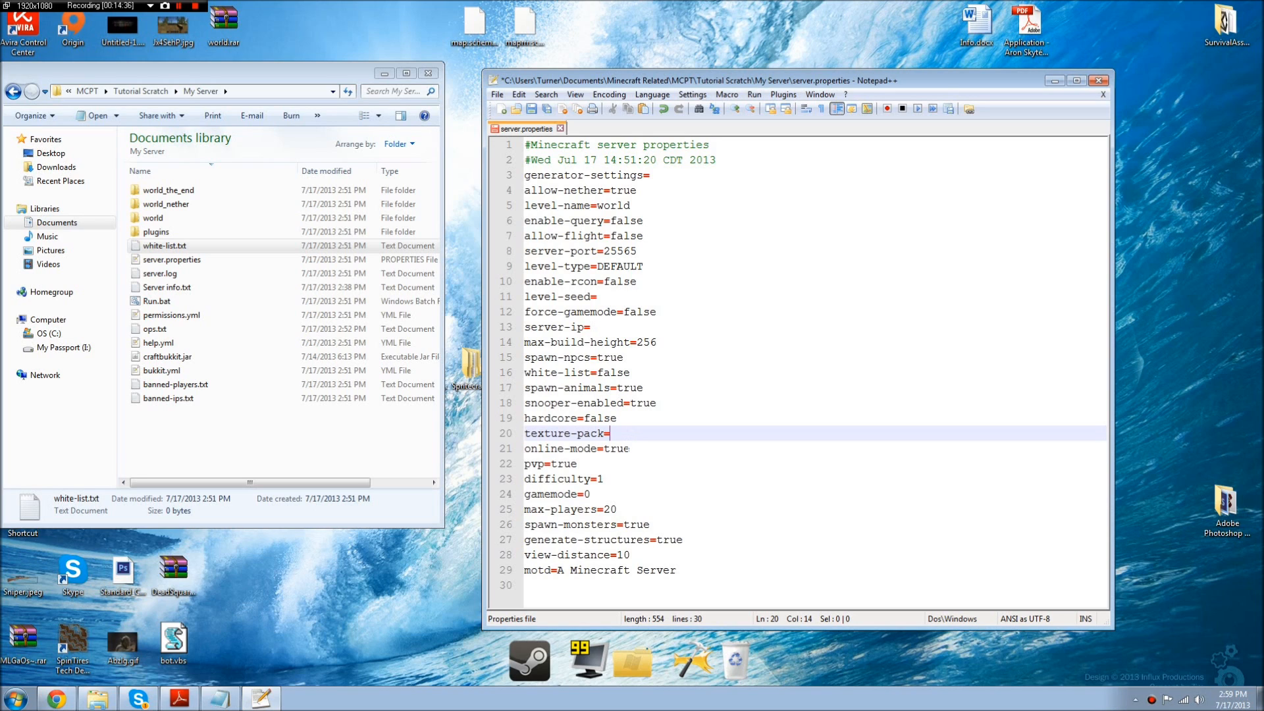
double_click(619, 449)
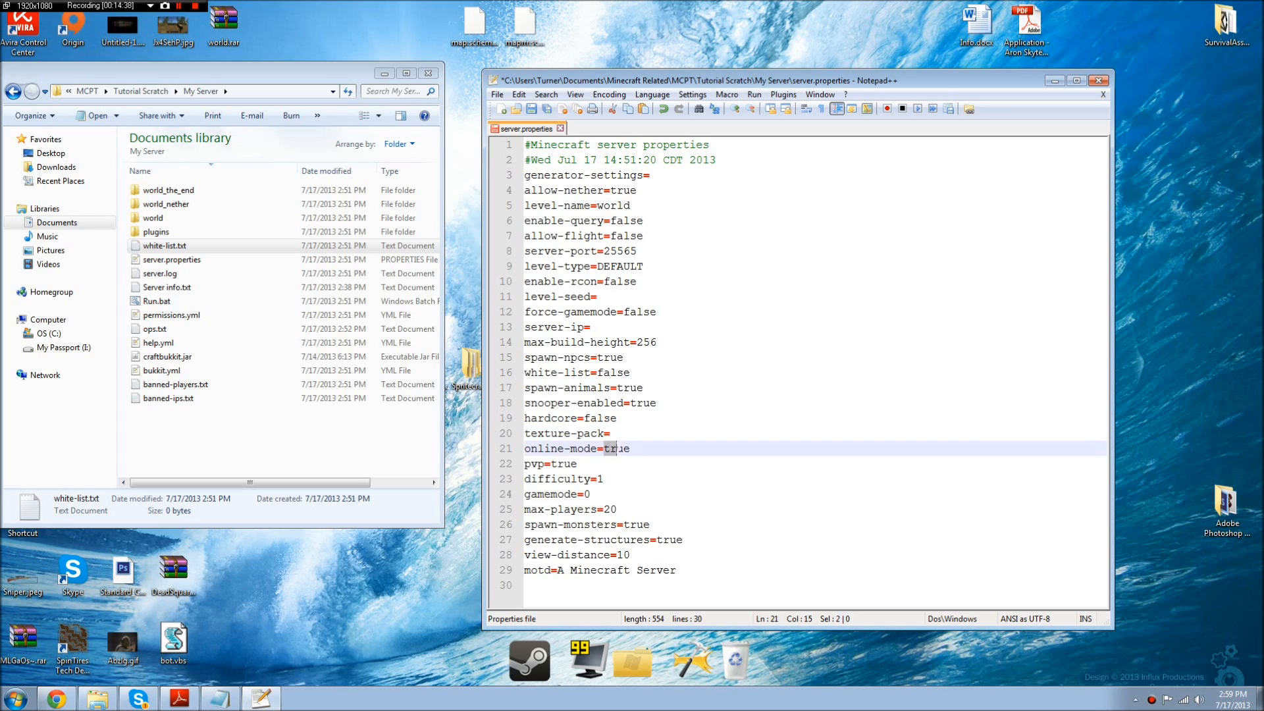
left_click(623, 449)
left_click(551, 464)
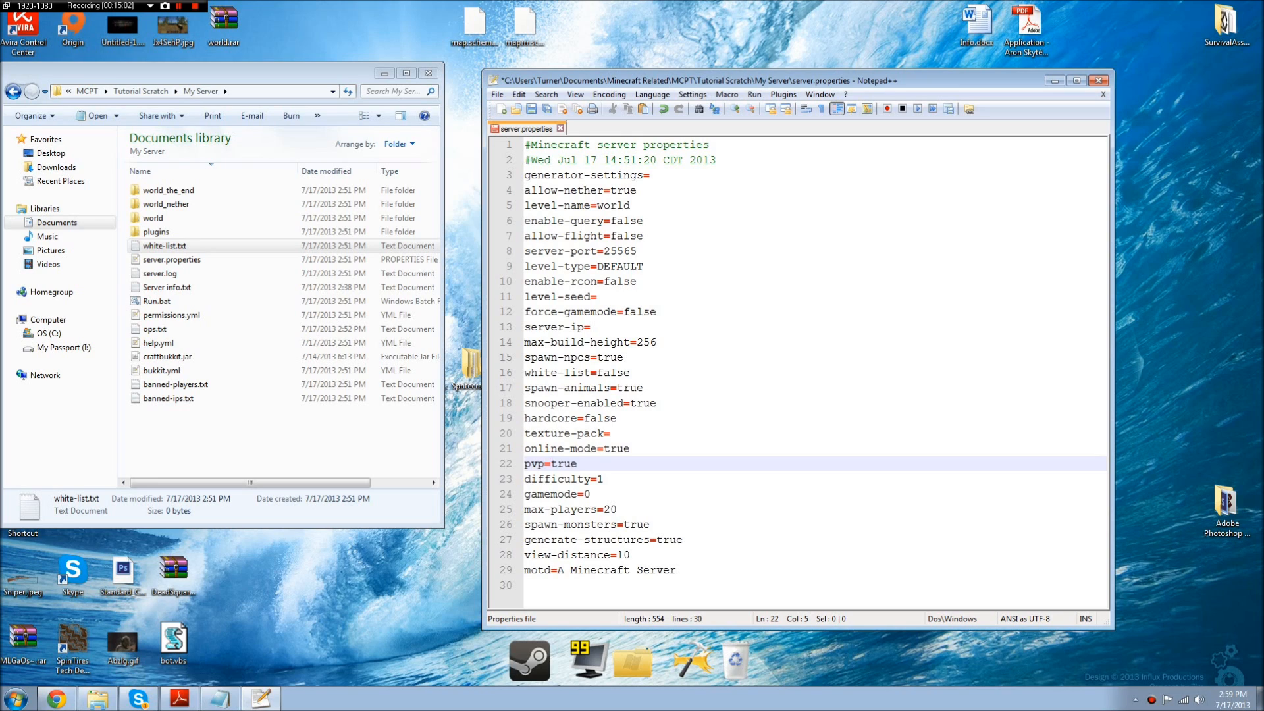
Step: Set the max-players value in server.properties to 25
left_click_drag(617, 509, 606, 514)
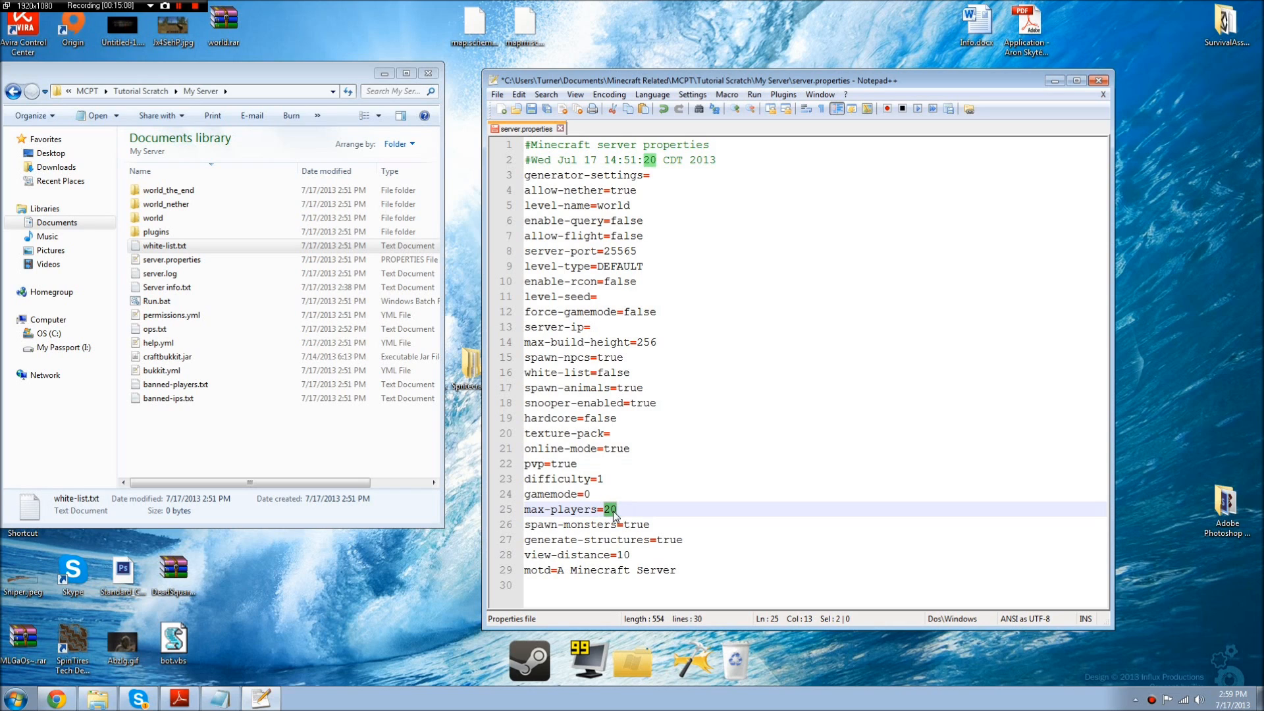
type("81111")
key("BackSpace")
key("BackSpace")
key("BackSpace")
key("BackSpace")
key("BackSpace")
type("25")
Step: Examine the spawn-monsters and generate-structures settings in server.properties
left_click_drag(624, 524, 651, 525)
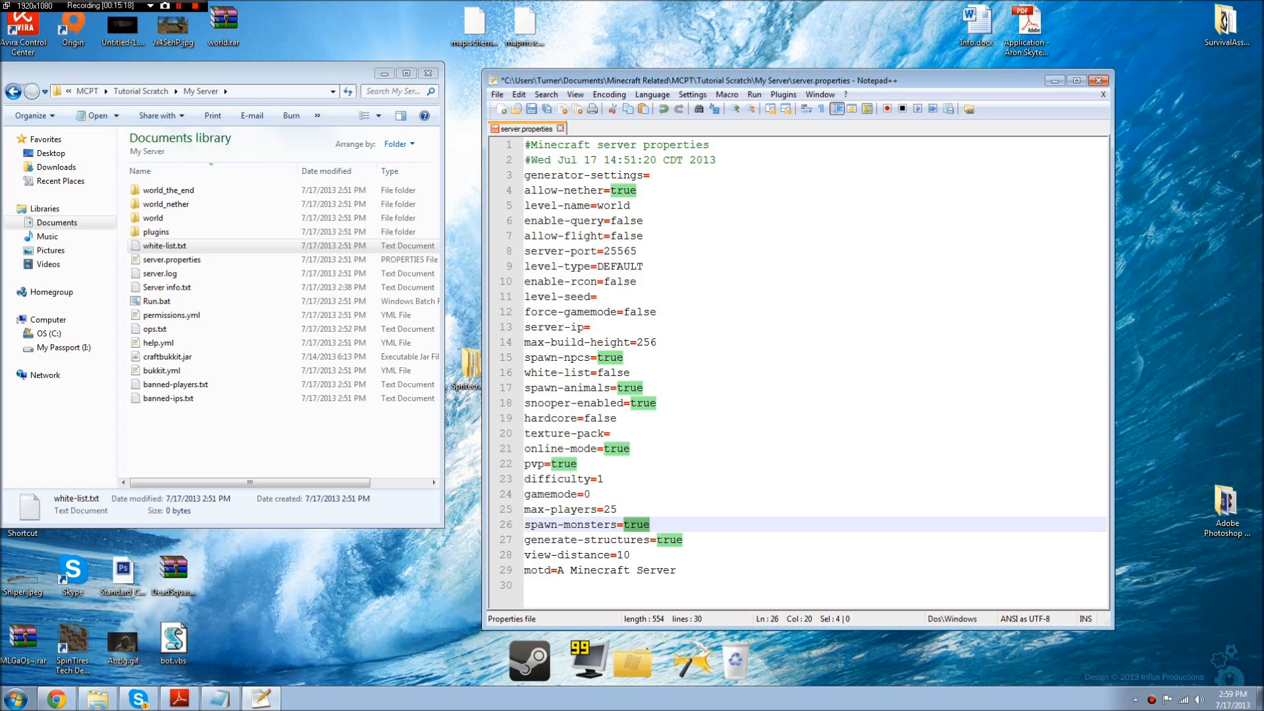
left_click(658, 539)
left_click_drag(658, 539, 691, 539)
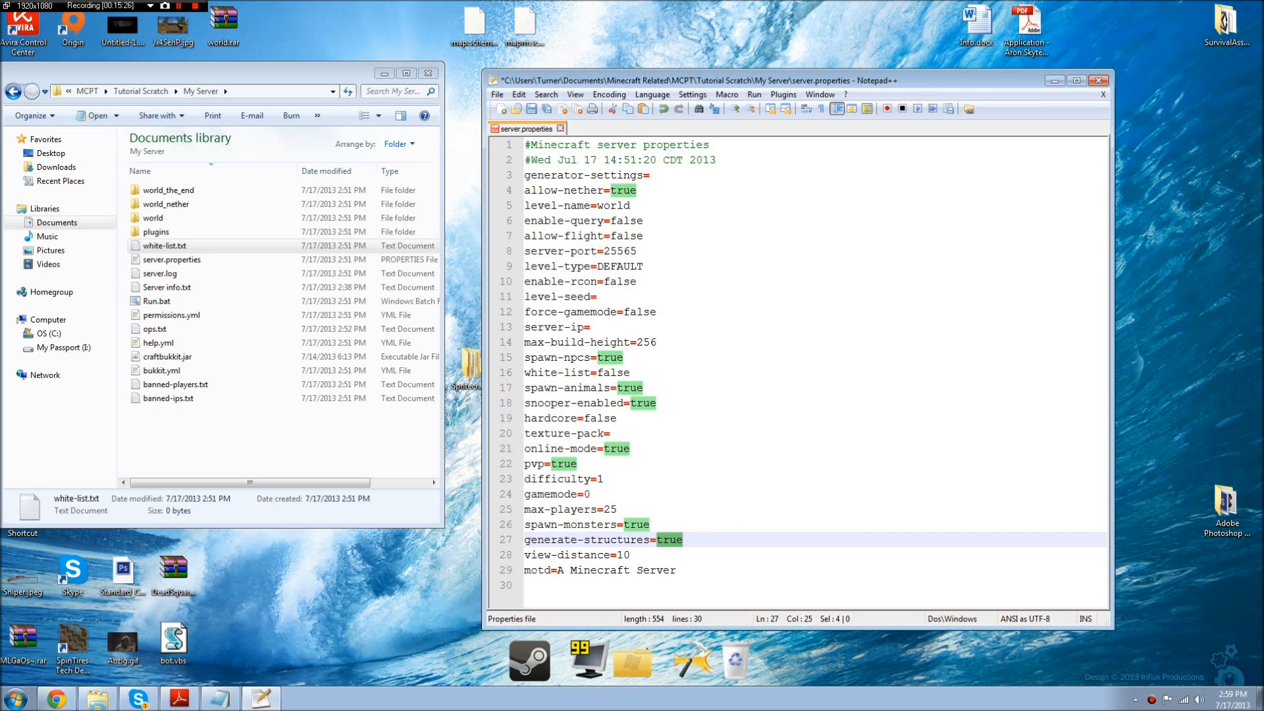
Step: Check the view-distance setting, set the motd value to "MCPT Survival", and save server.properties
left_click_drag(630, 554, 618, 555)
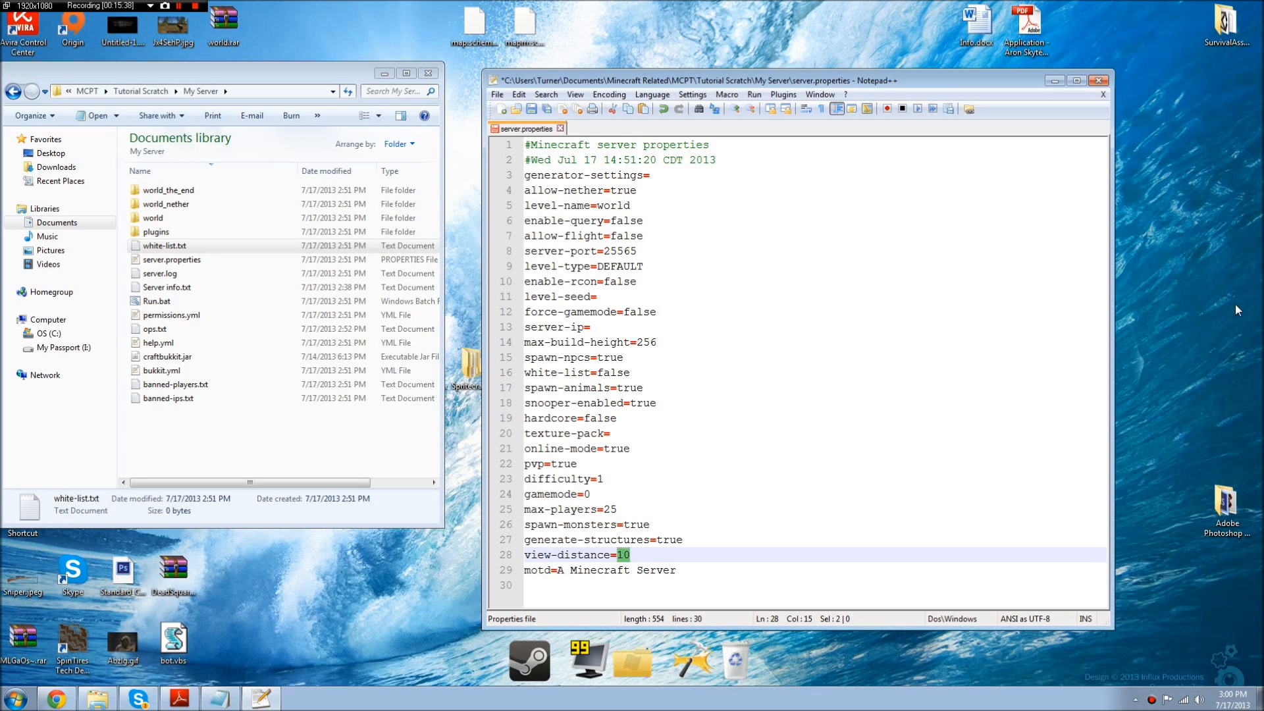
left_click_drag(557, 570, 693, 569)
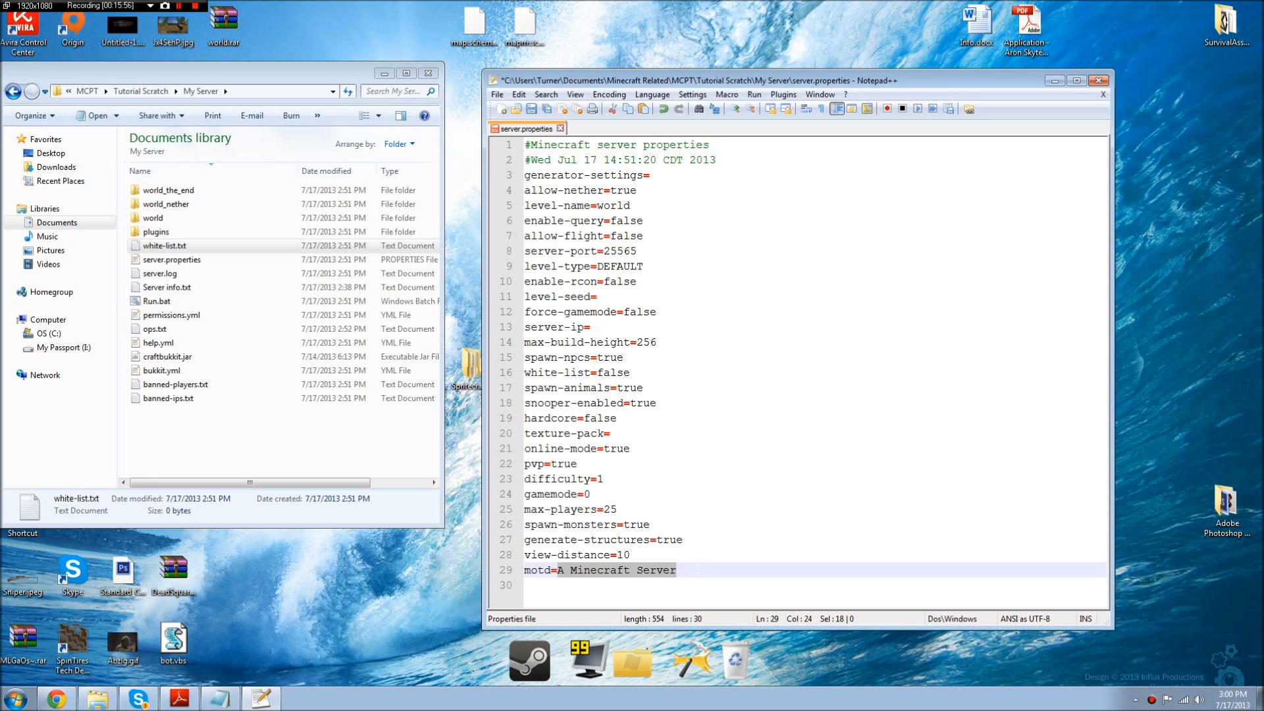
type("MCPT Survival")
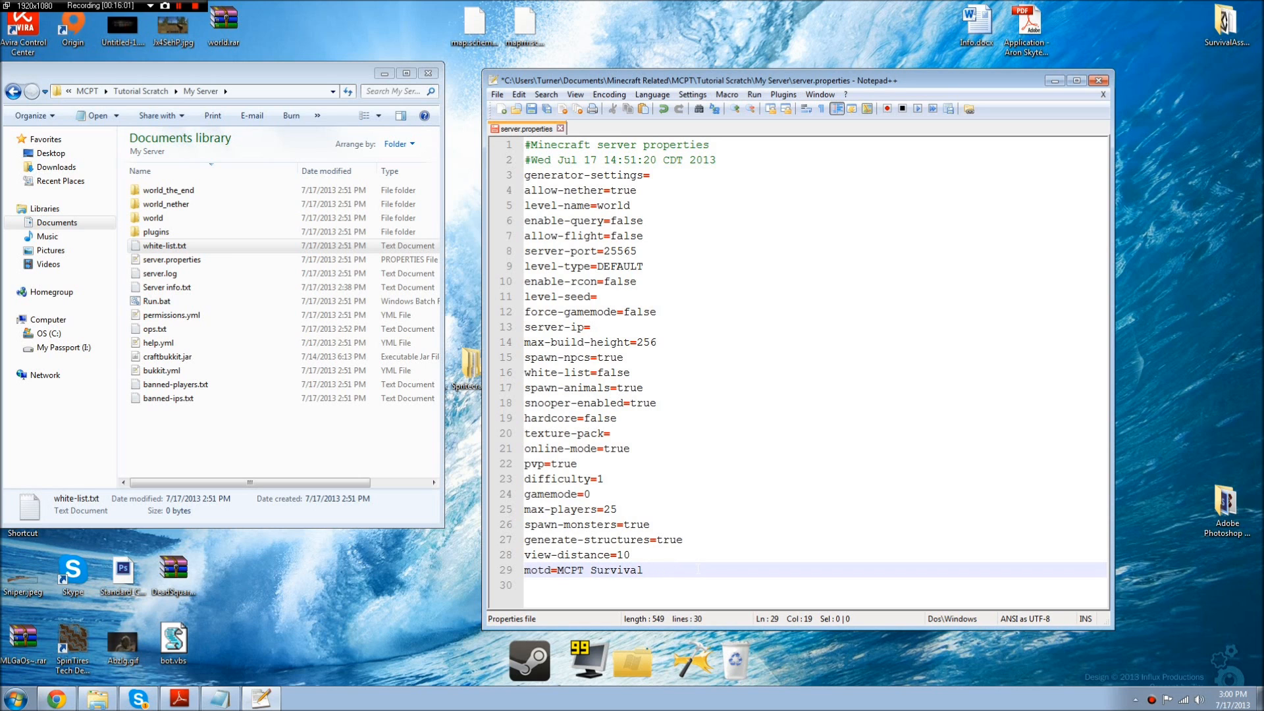
key("ctrl+s")
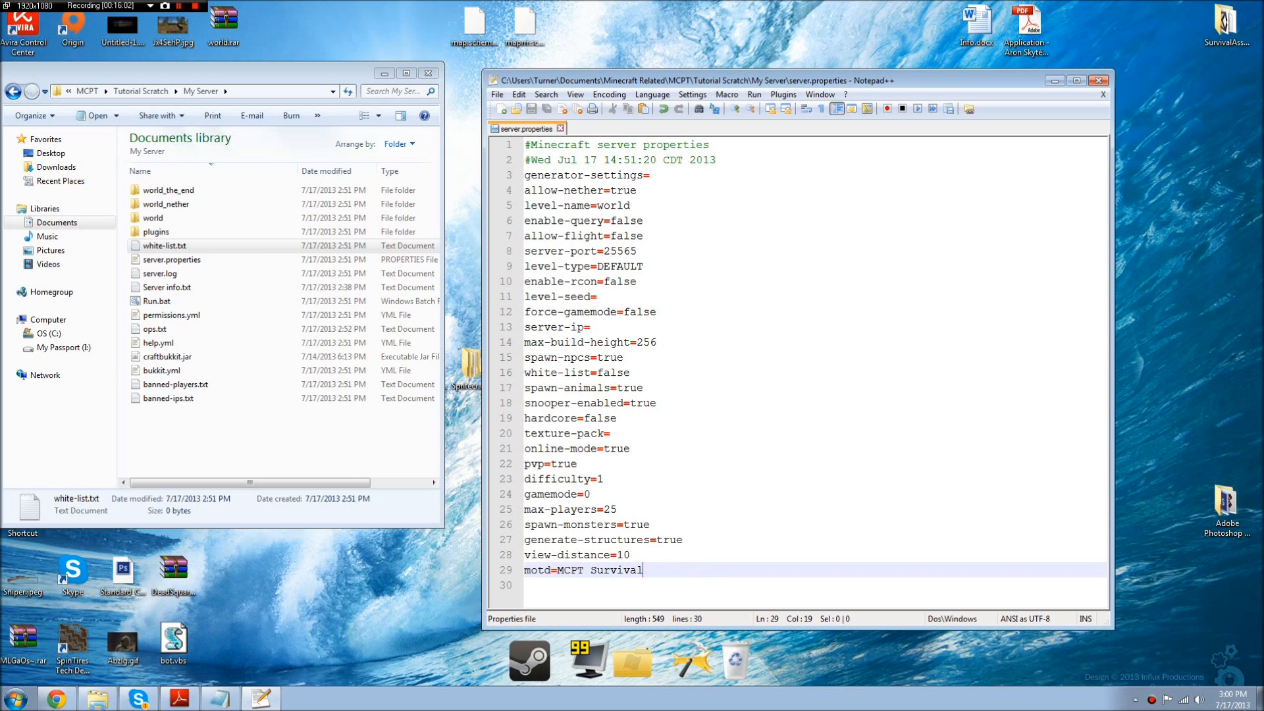
Step: Close the server.properties editor and start the server with Run.bat from the My Server folder
left_click_drag(856, 80, 840, 56)
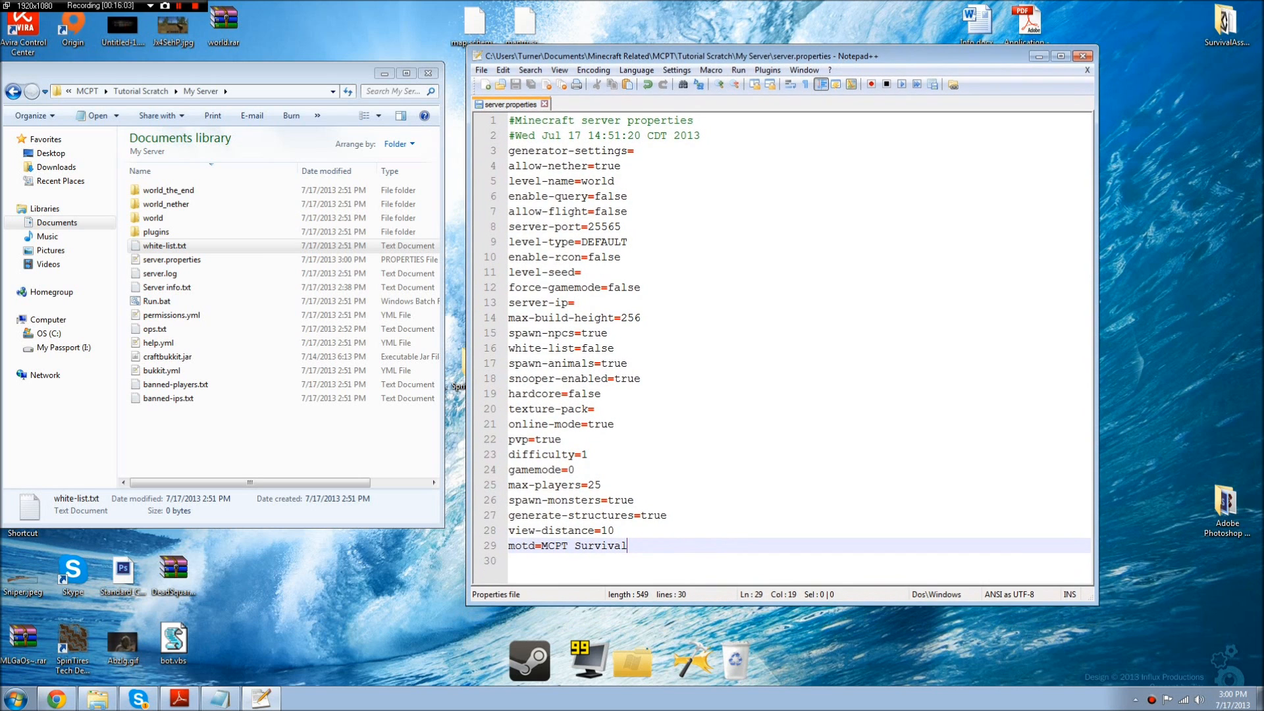
left_click(1081, 56)
left_click_drag(357, 77, 862, 93)
double_click(725, 317)
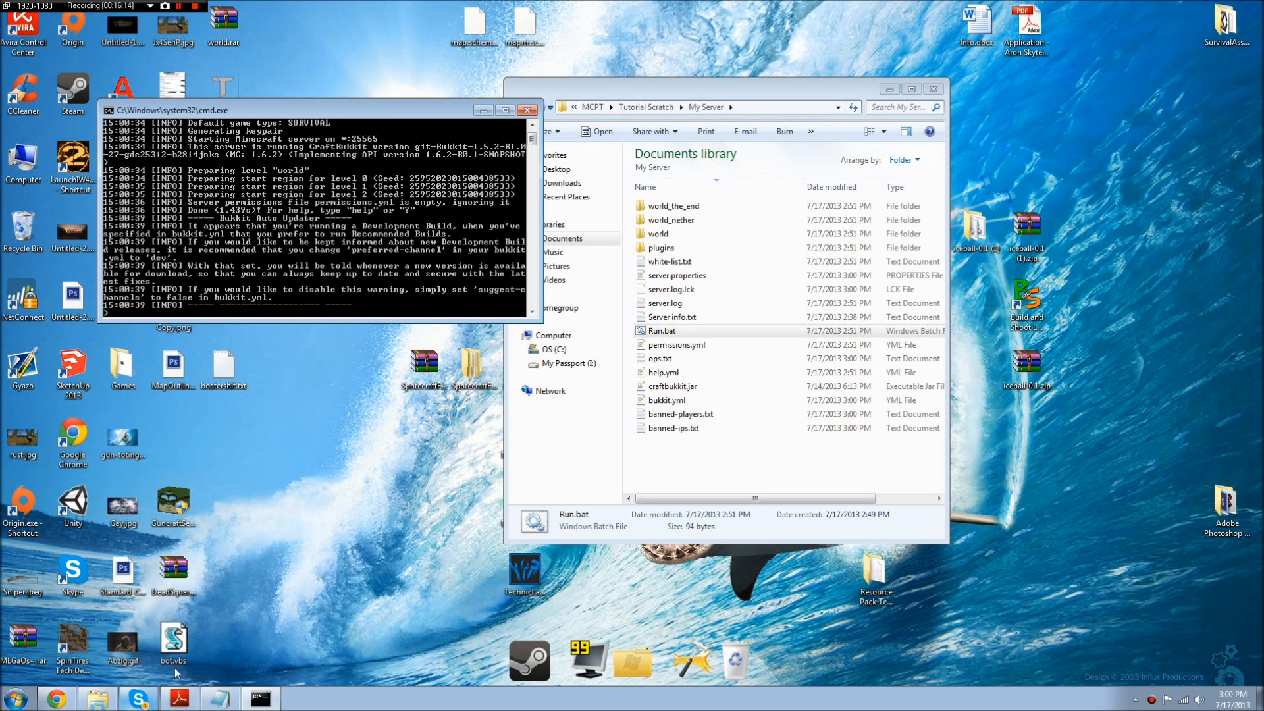
Step: Launch Minecraft from the desktop and join the running server through a direct multiplayer connection
left_click_drag(504, 460, 548, 459)
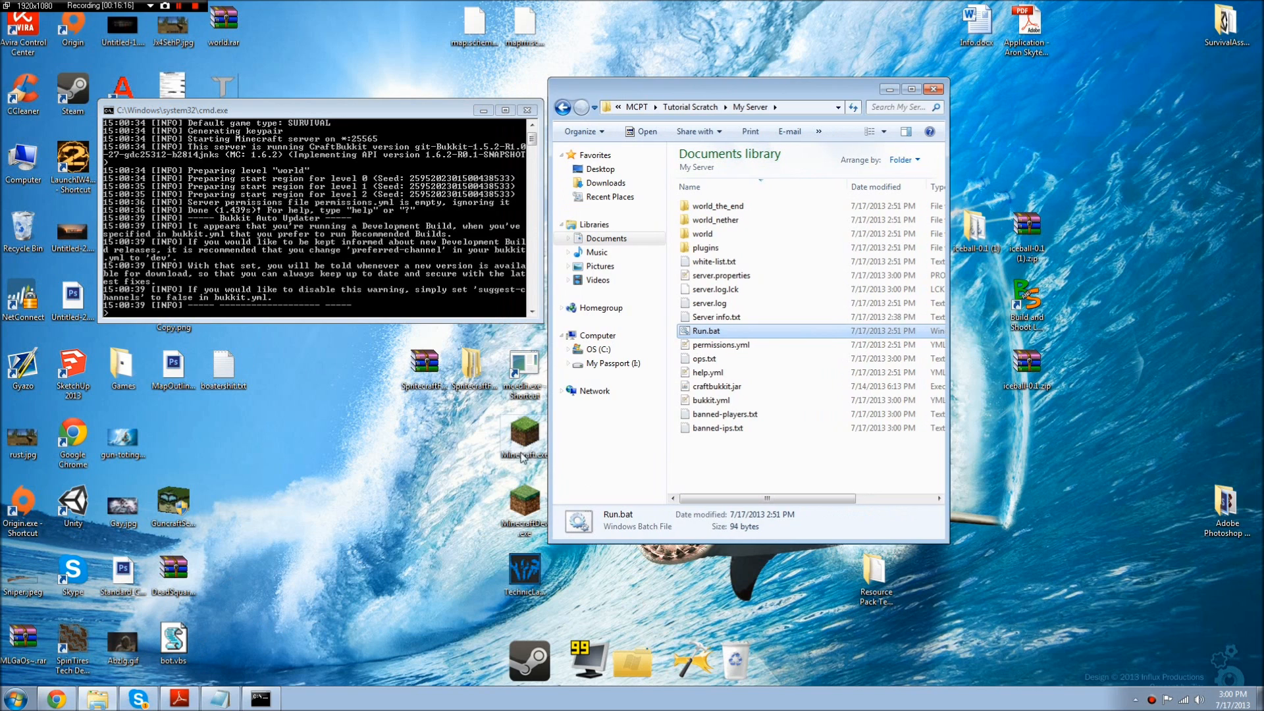
double_click(524, 504)
left_click(676, 356)
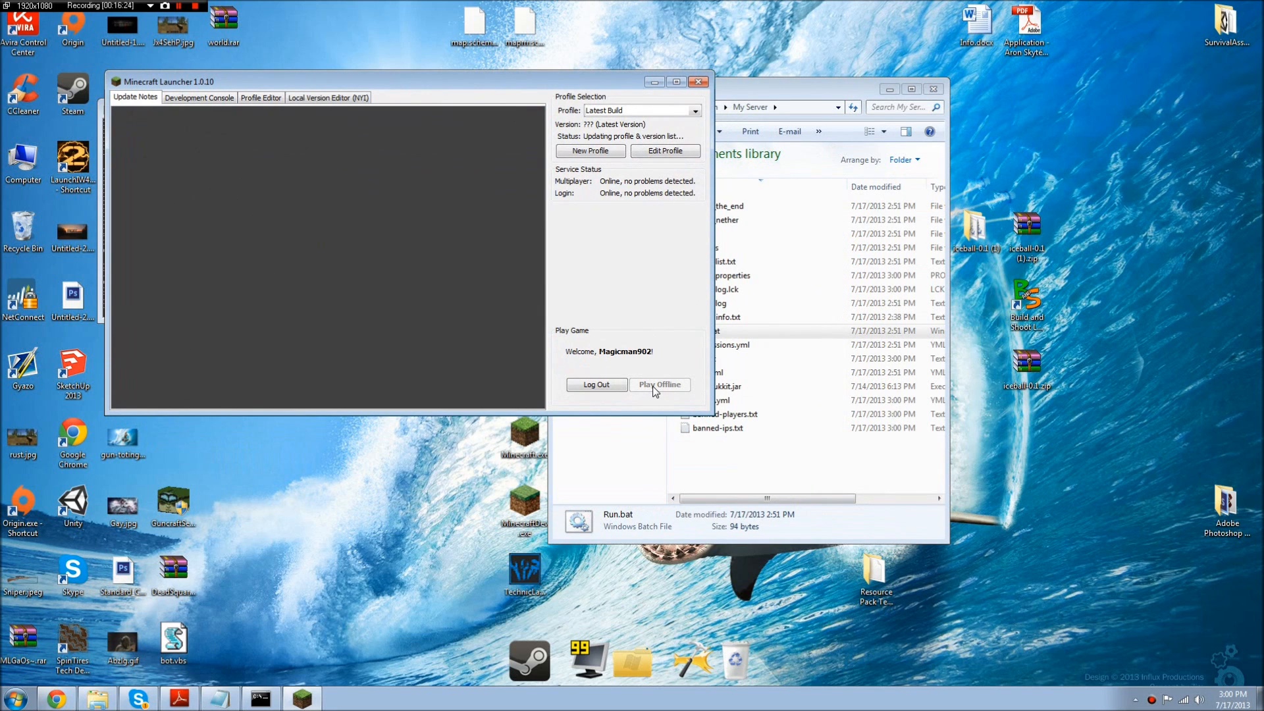
left_click(655, 386)
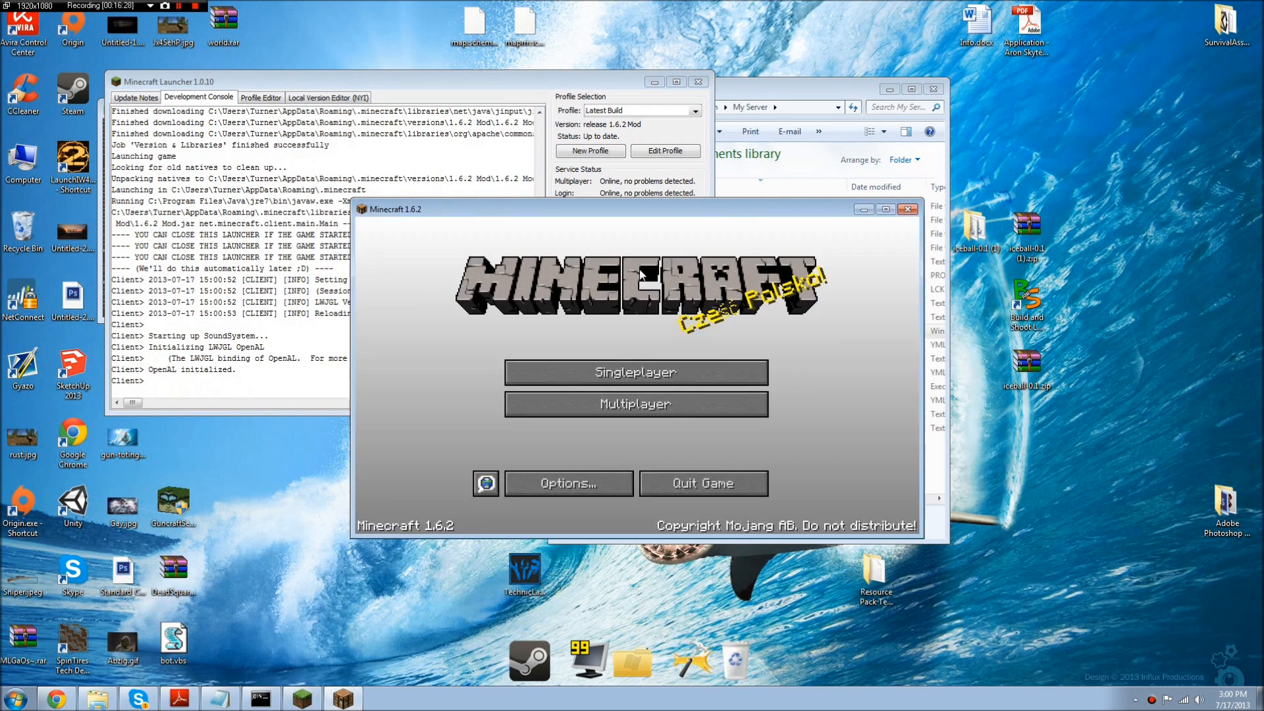
left_click(673, 401)
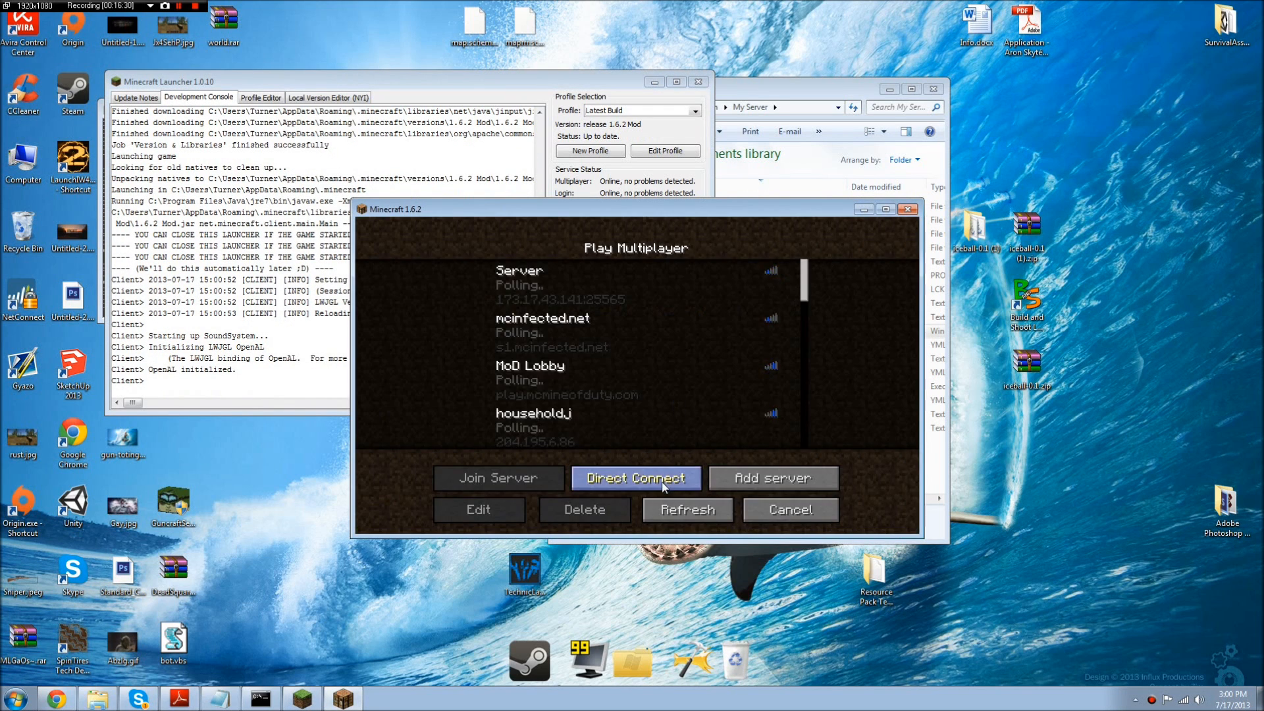
left_click(662, 481)
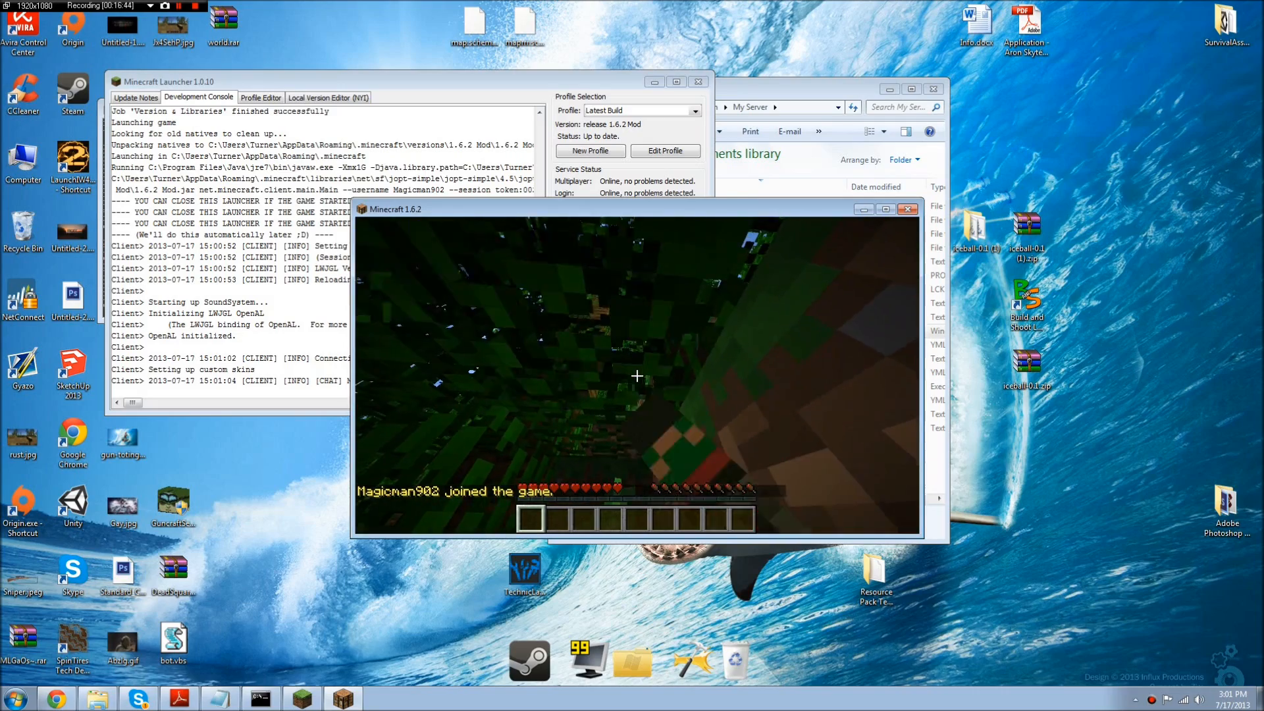
Step: Explore the server world by walking from the jungle across the treetops and over the sandy beach
key("w")
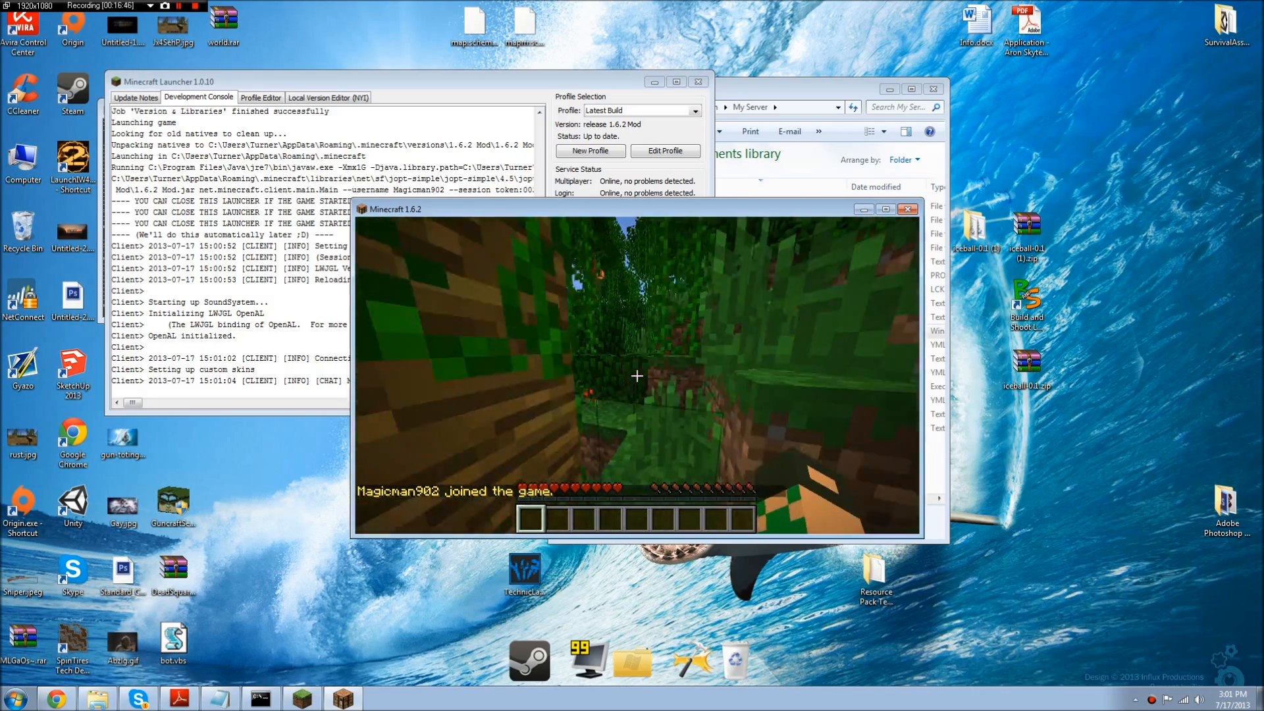
key("Tab")
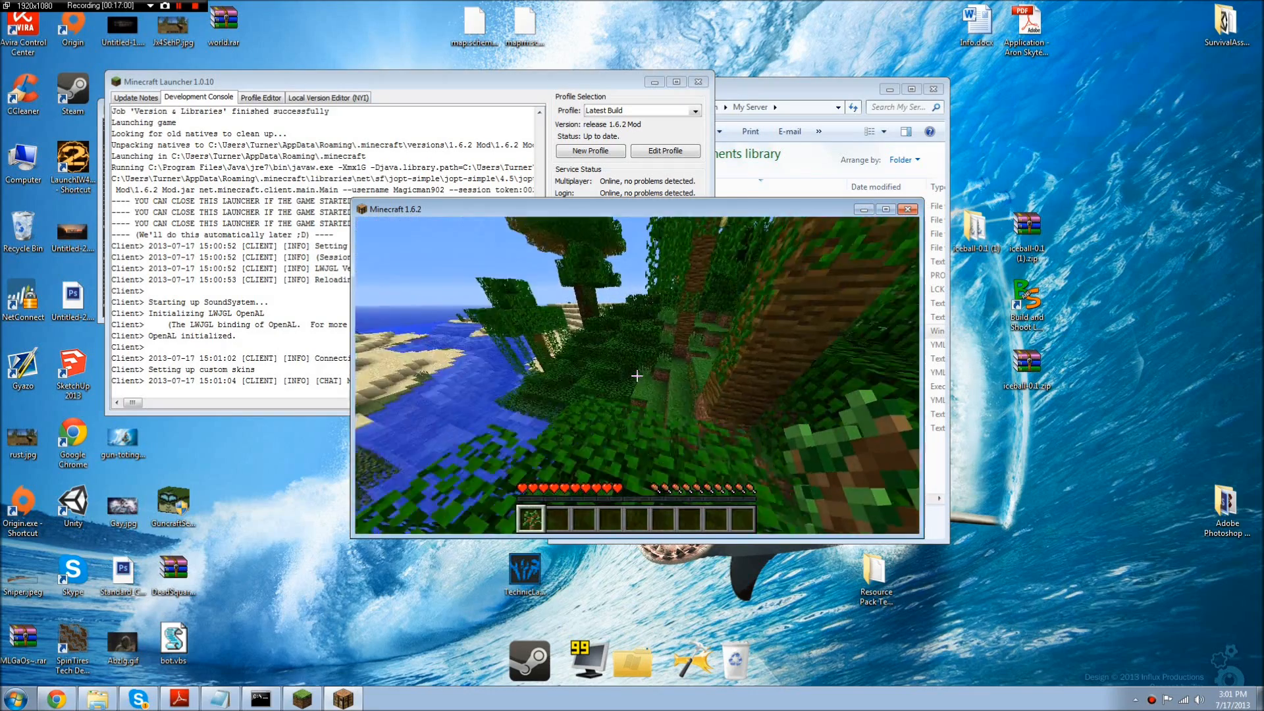
key("w")
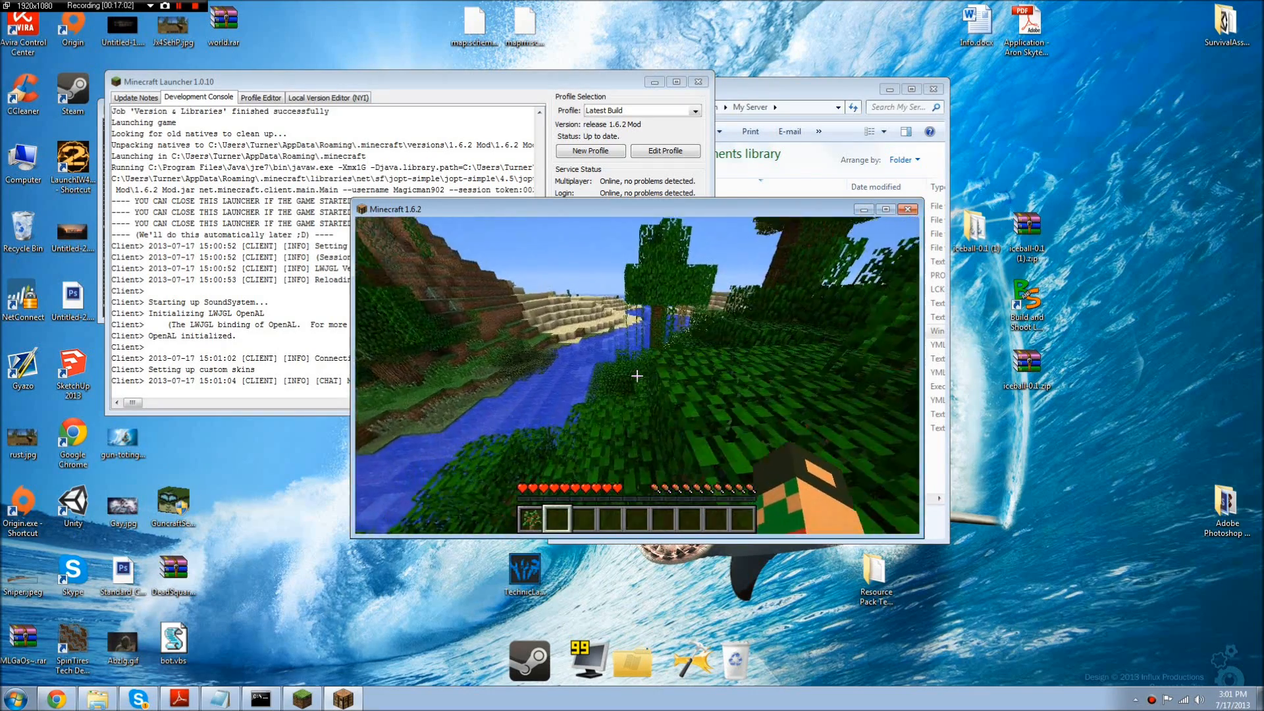
key("w")
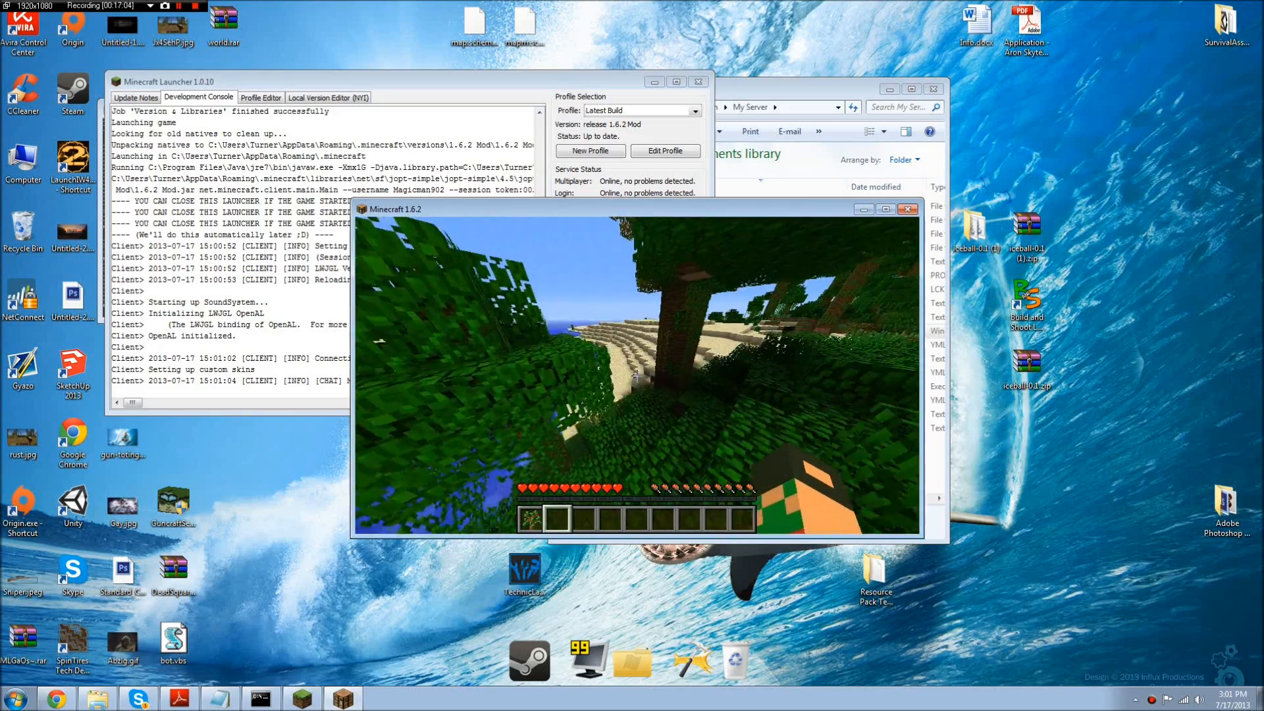
key("w")
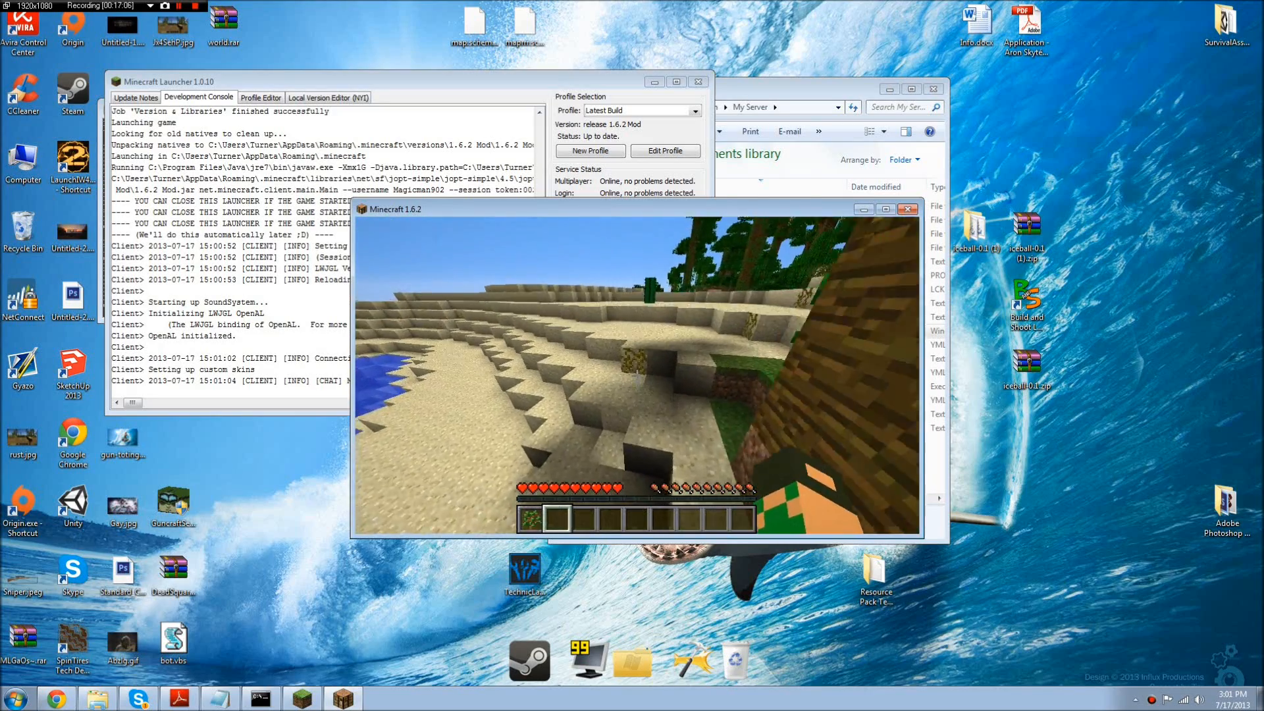
key("w")
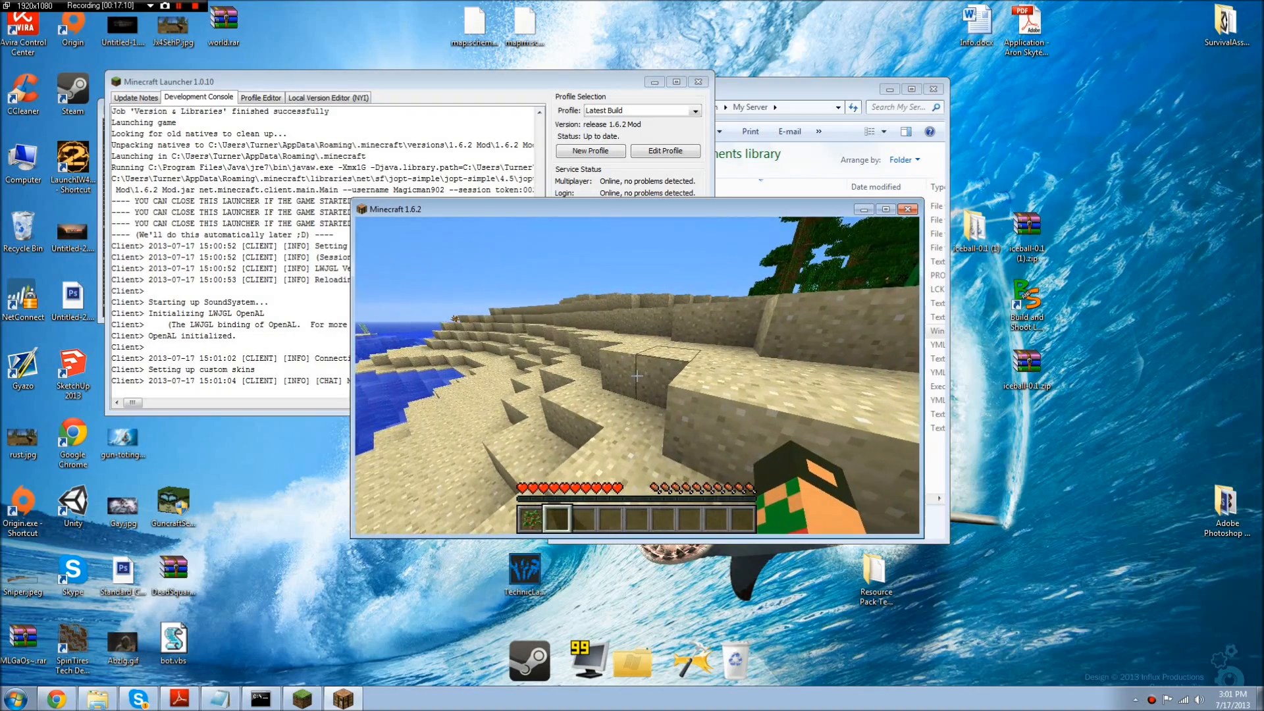
key("w")
key("space")
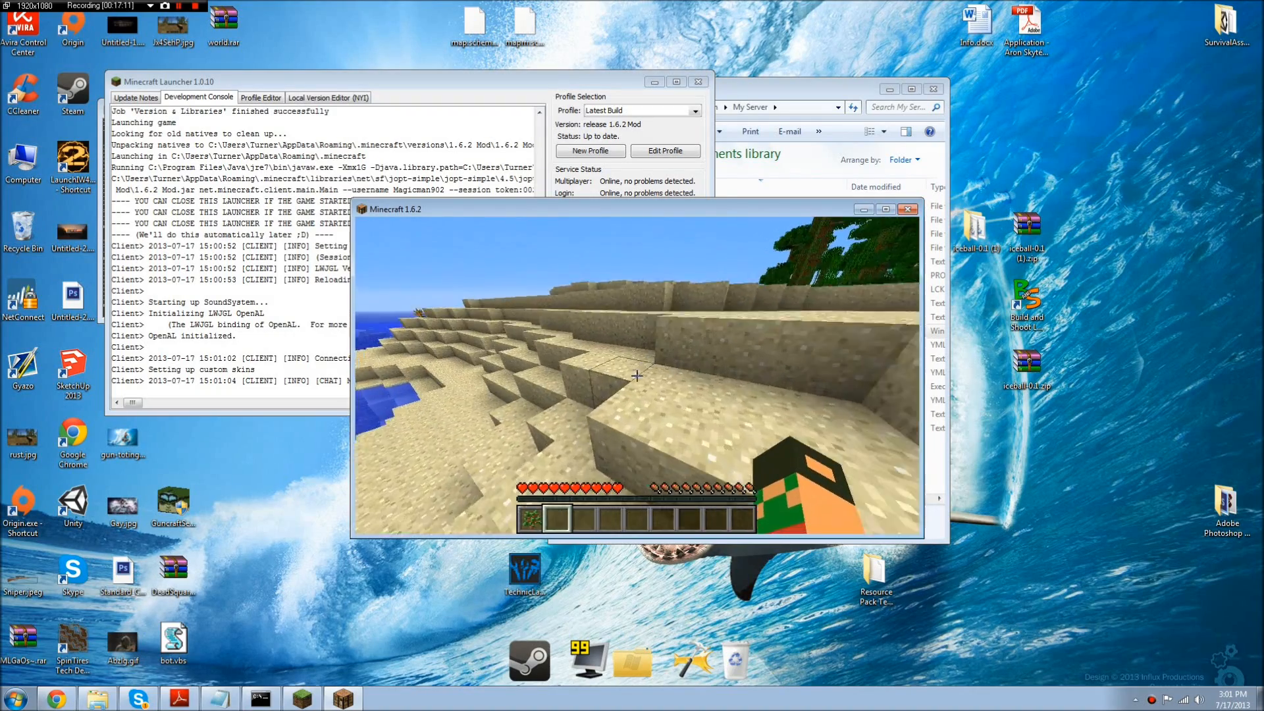
key("w")
key("w")
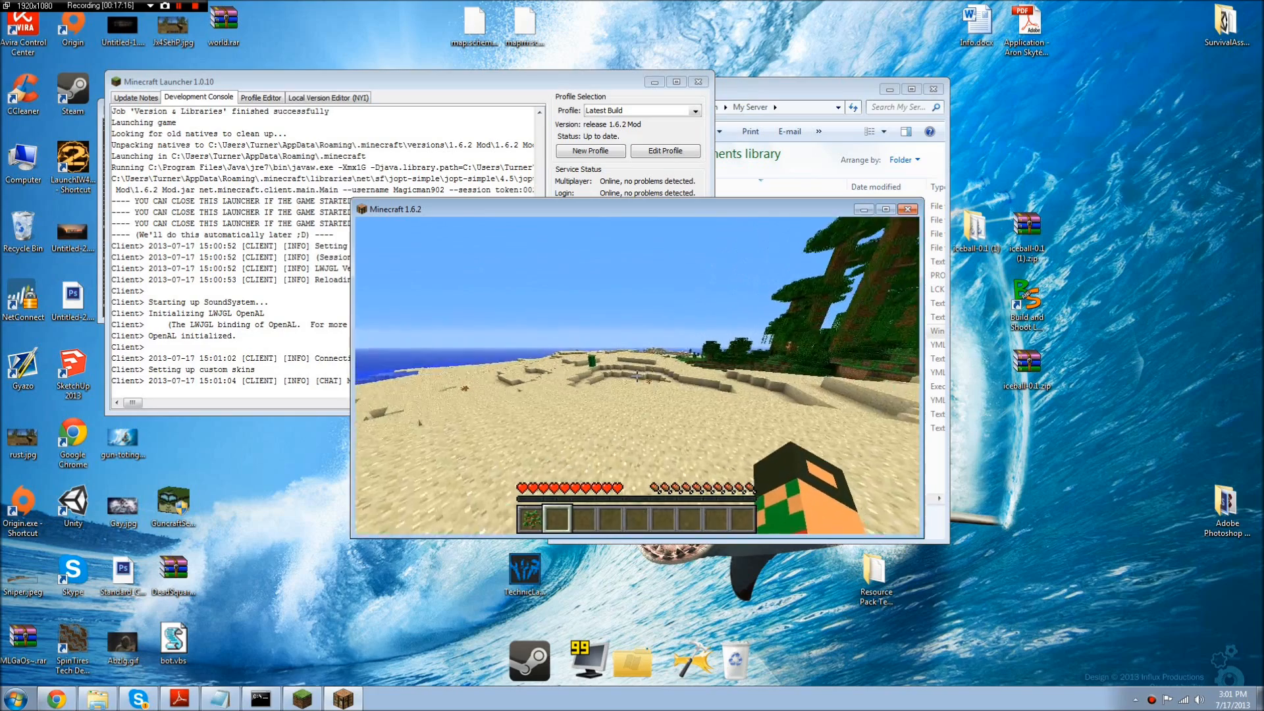
key("w")
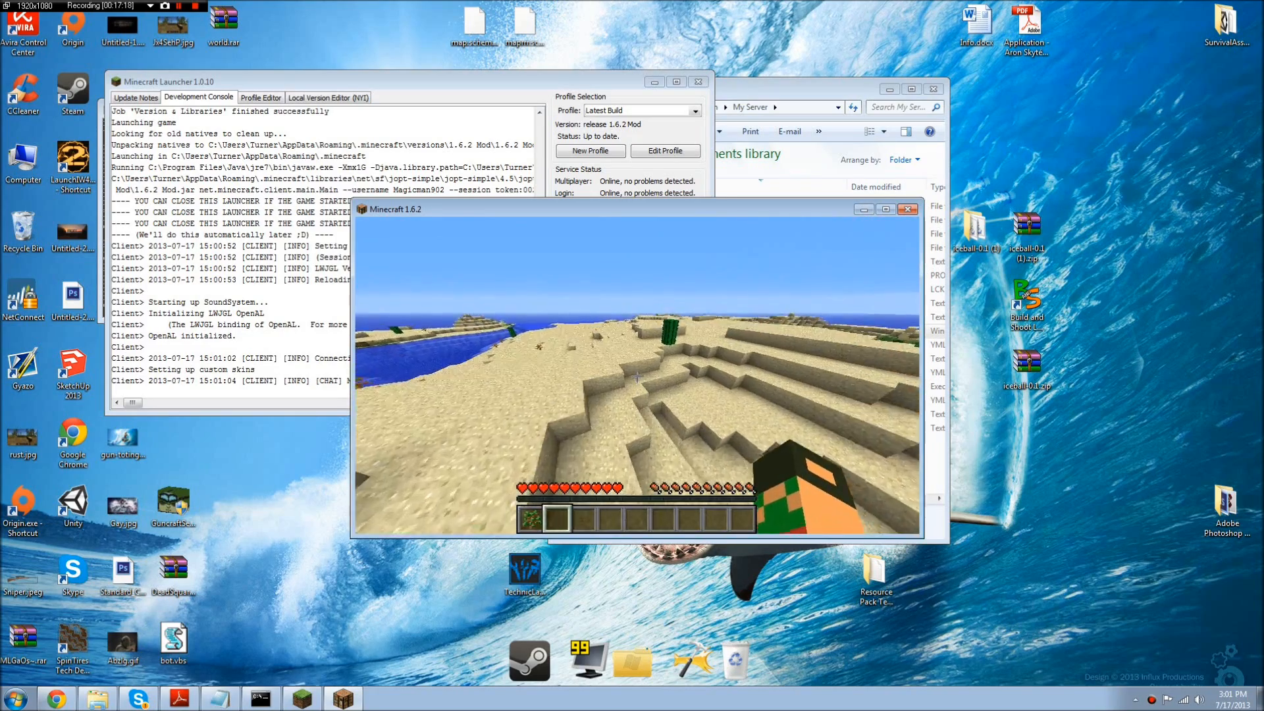
Step: Break a cactus on the beach to collect it and place the block back on the sand
key("w")
left_click(636, 376)
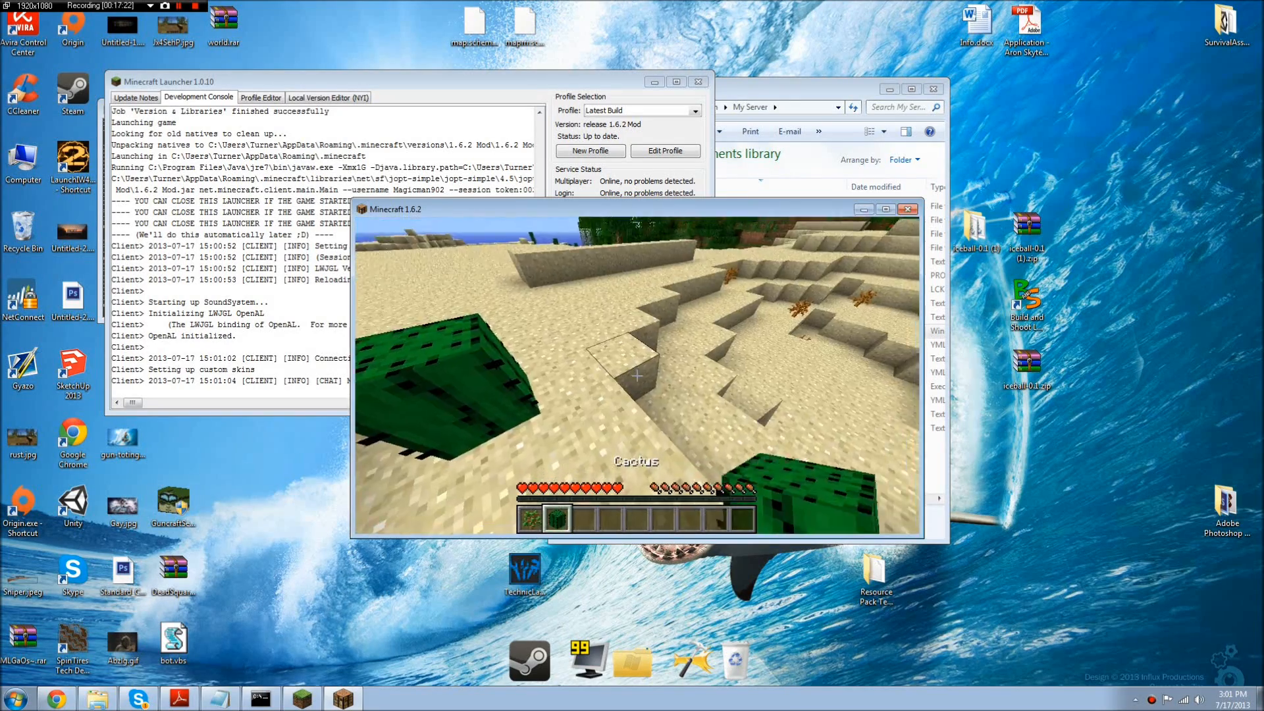
right_click(637, 376)
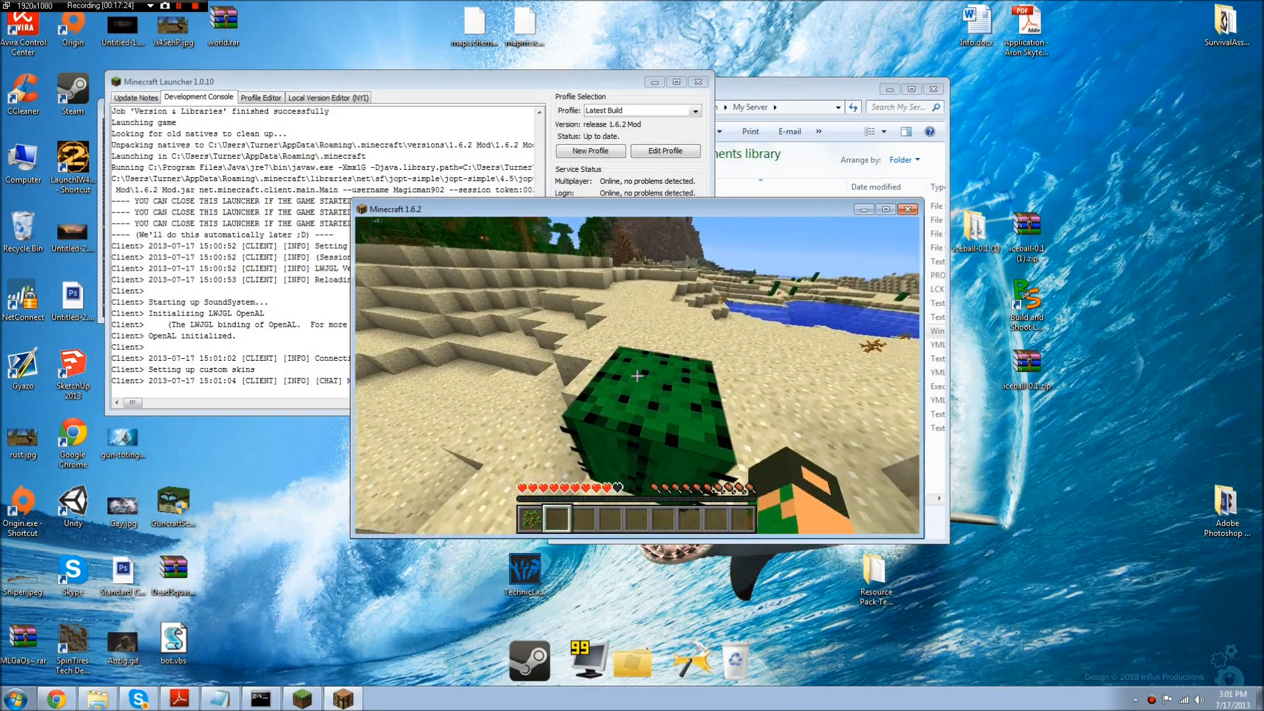